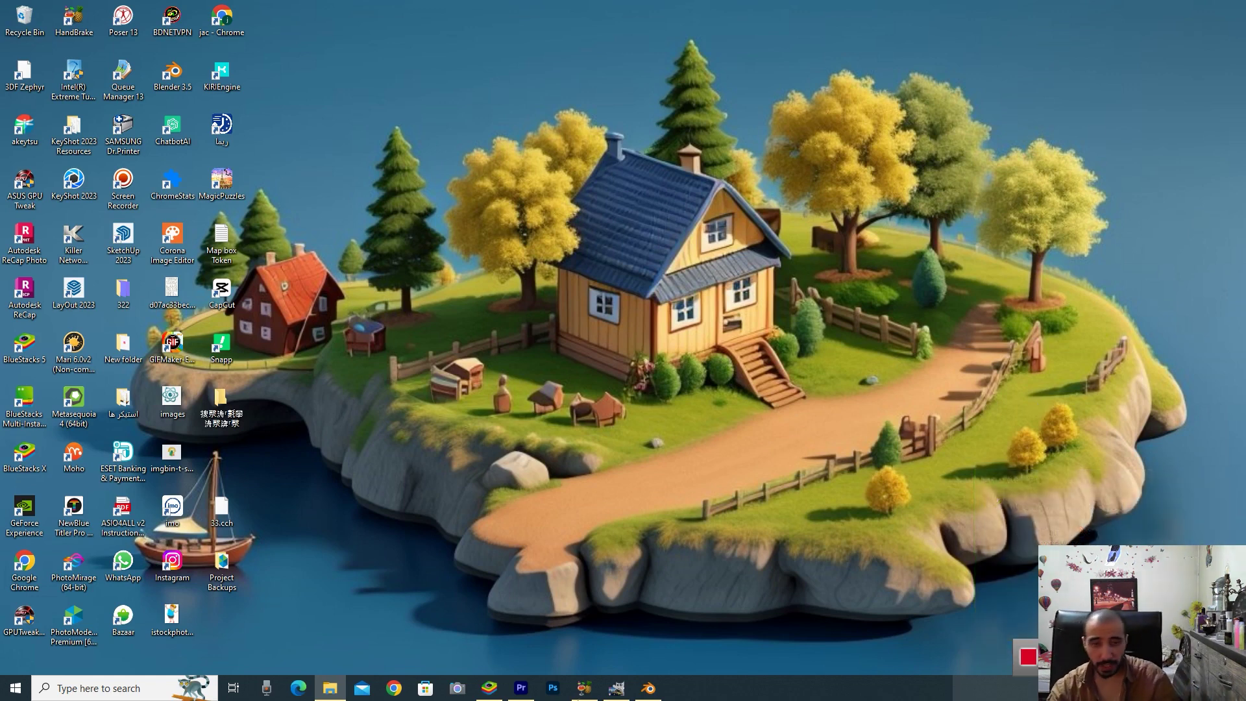
Switch to the open Blender city scene and bring its window in front of Settings.
left_click(648, 691)
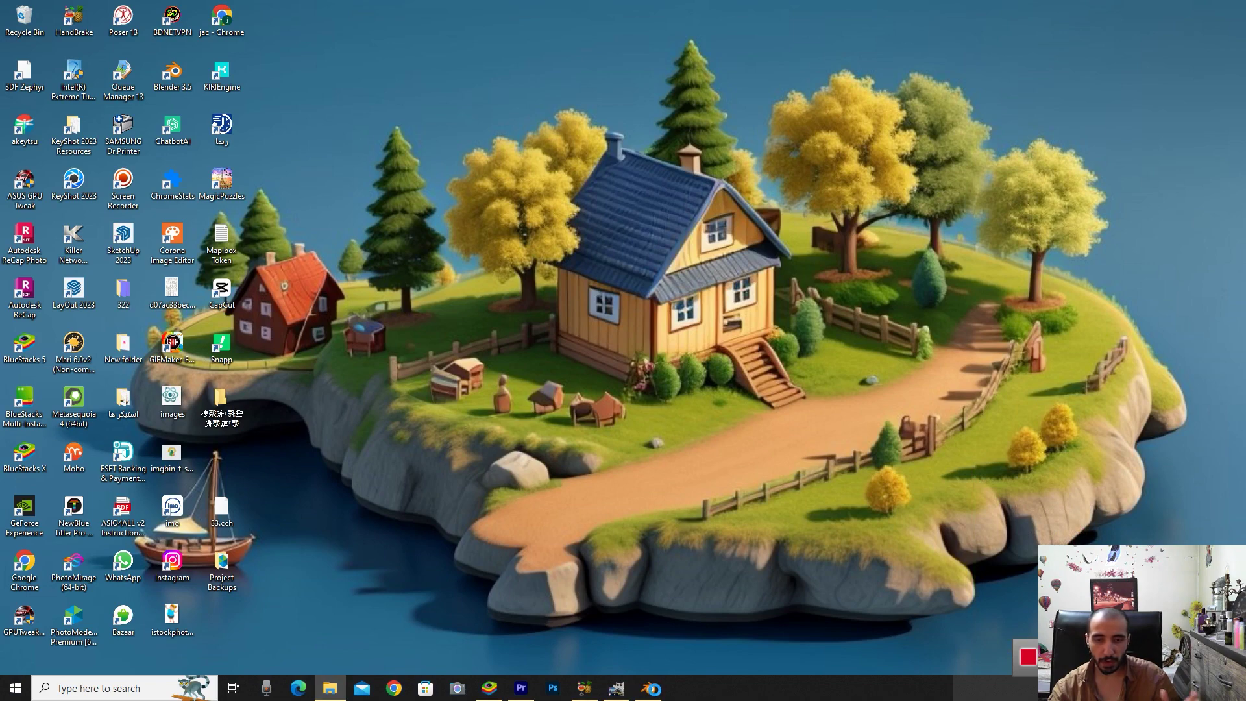
key("super")
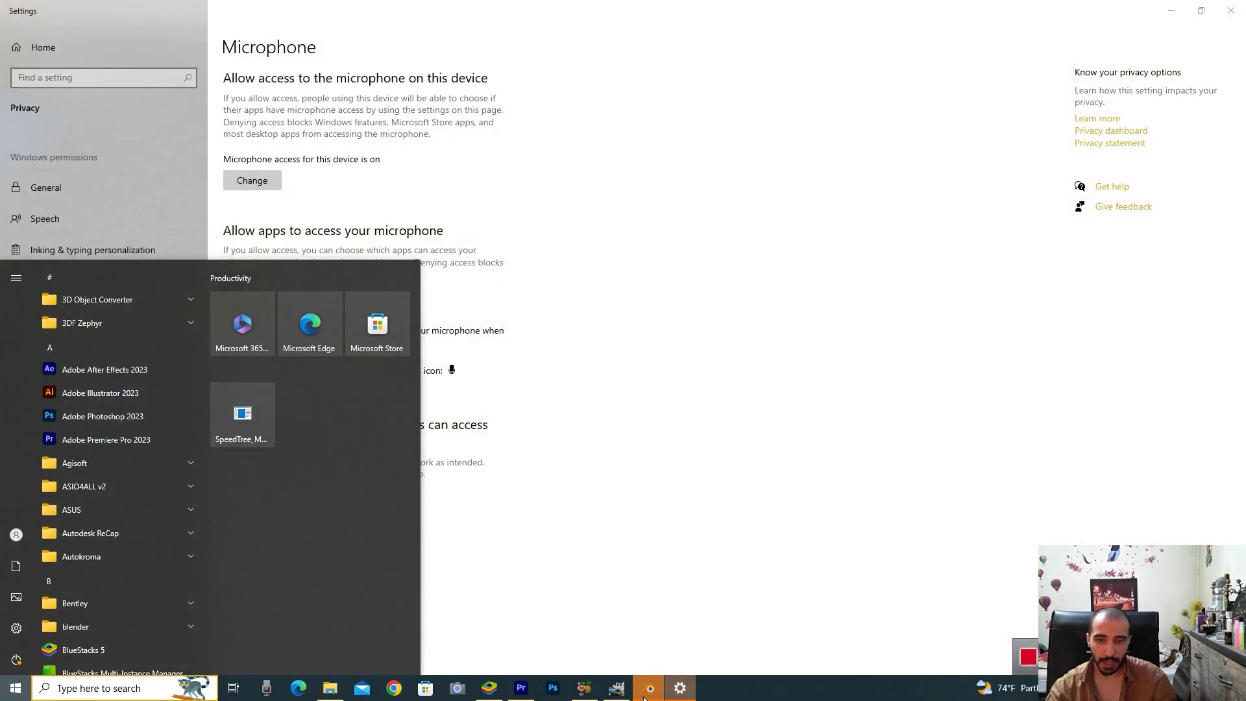
left_click(648, 689)
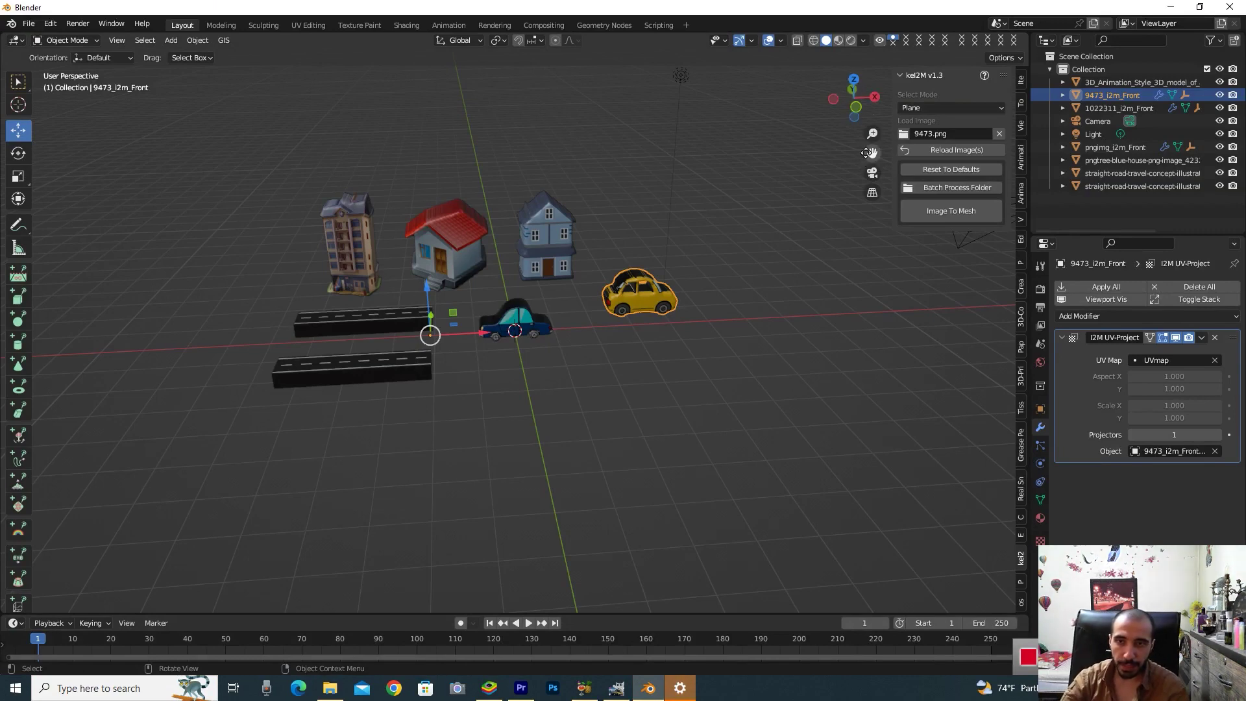
left_click_drag(869, 152, 918, 207)
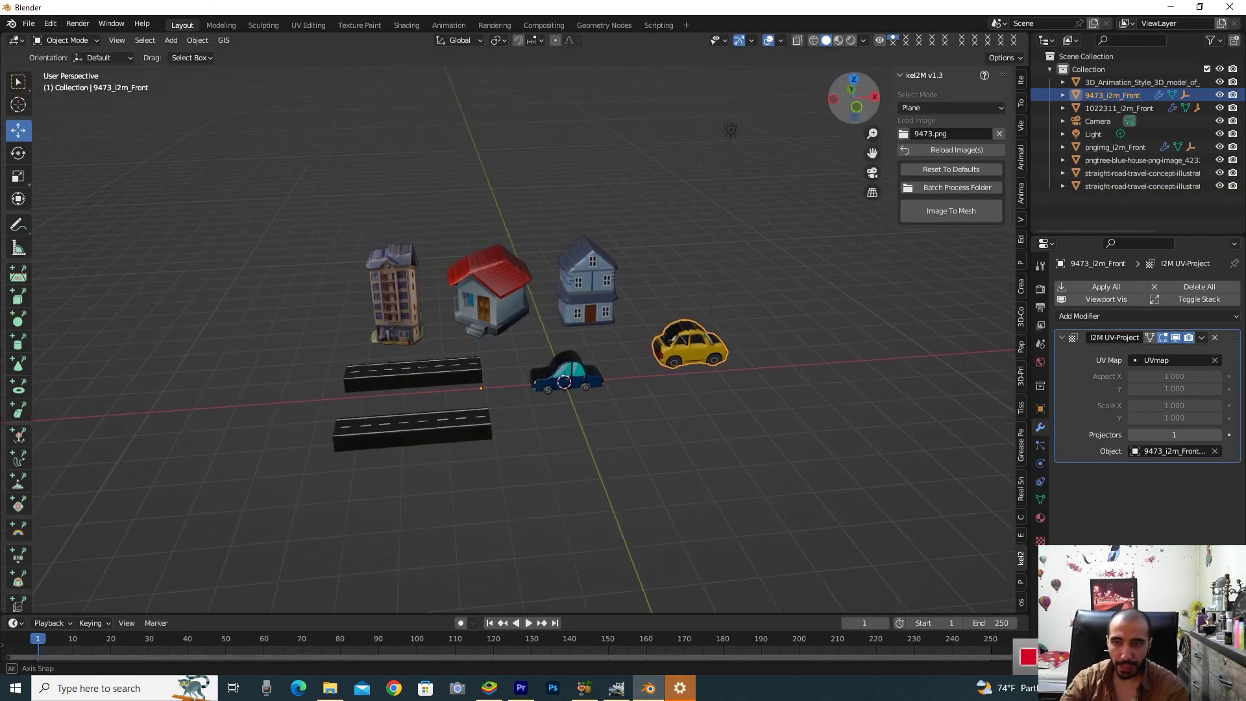
left_click_drag(853, 98, 853, 97)
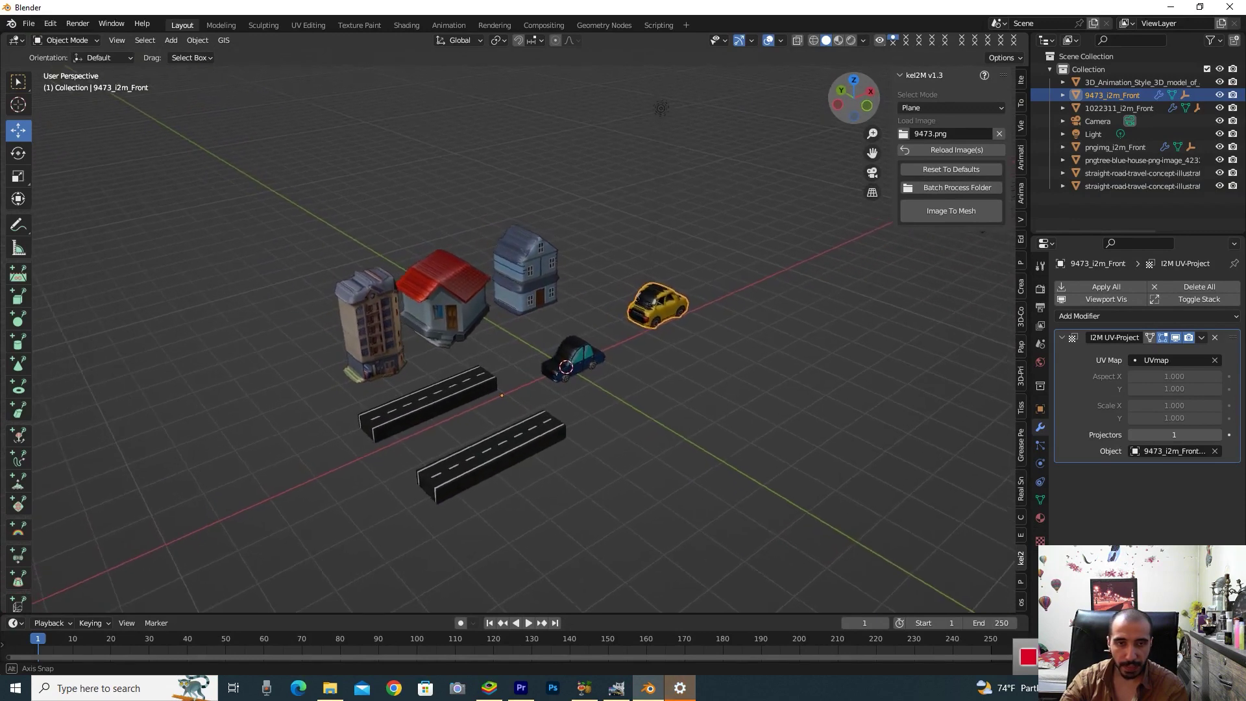
middle_click_drag(490, 312, 490, 312)
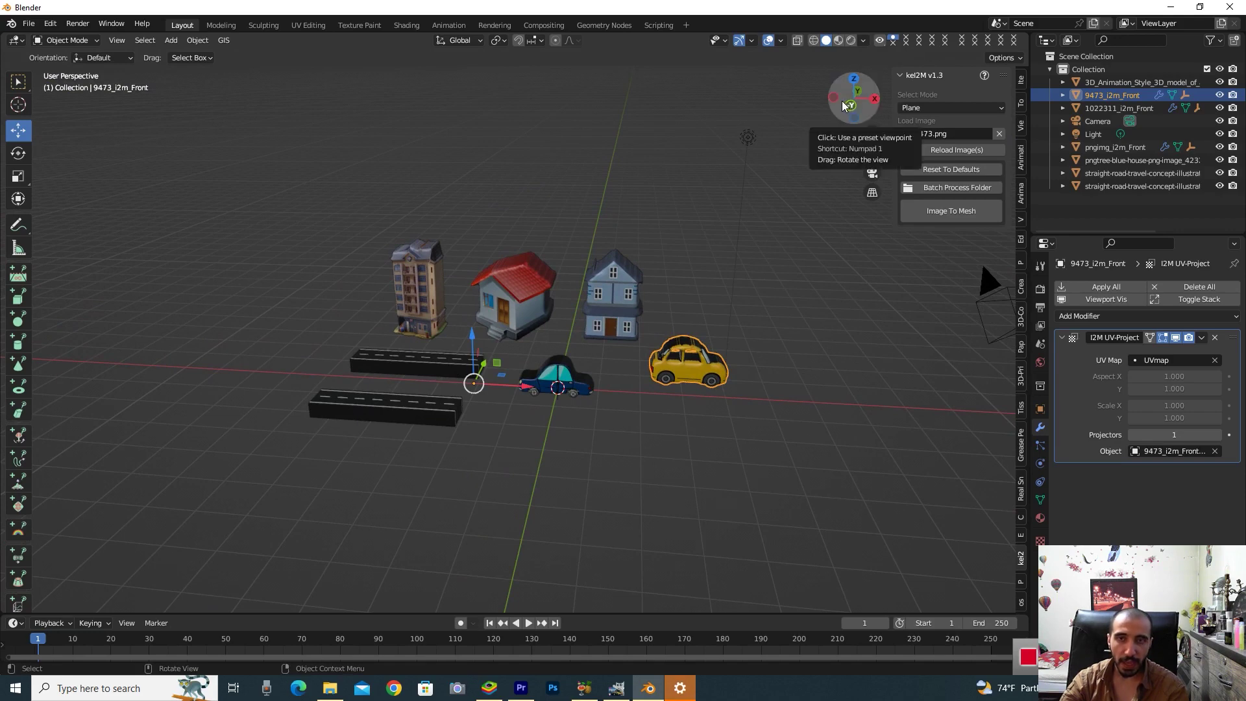
left_click_drag(843, 101, 852, 98)
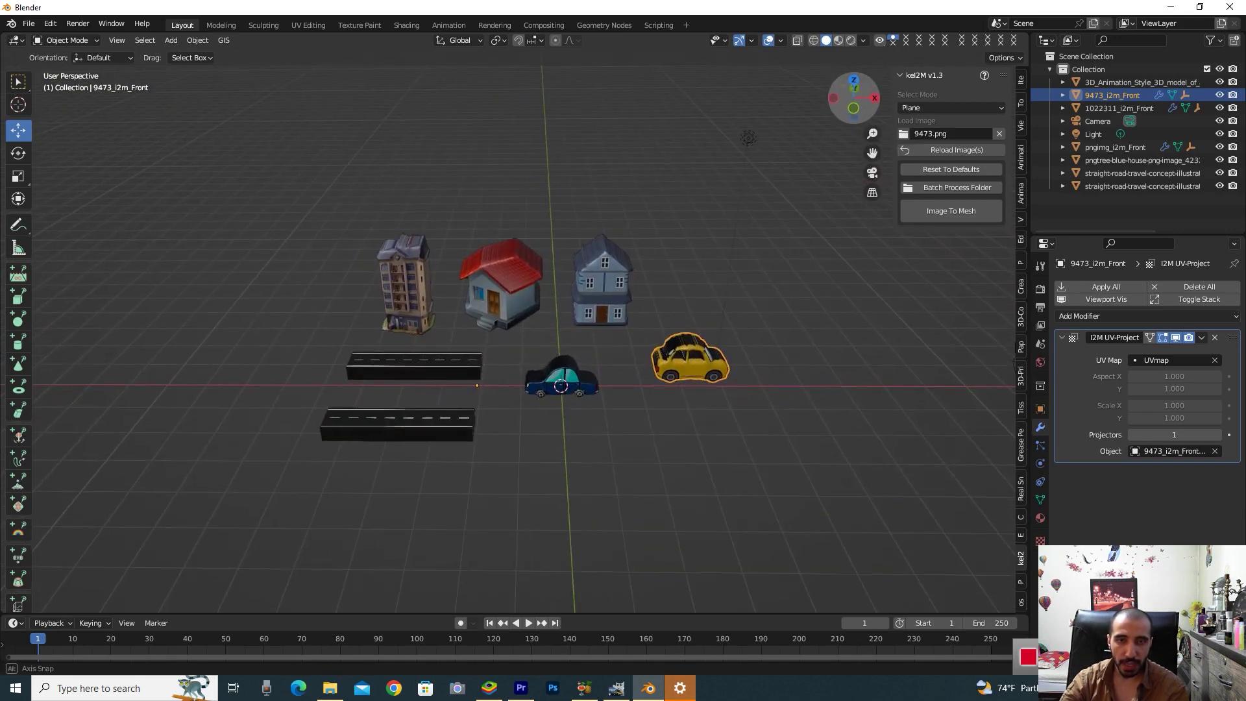
left_click(750, 366)
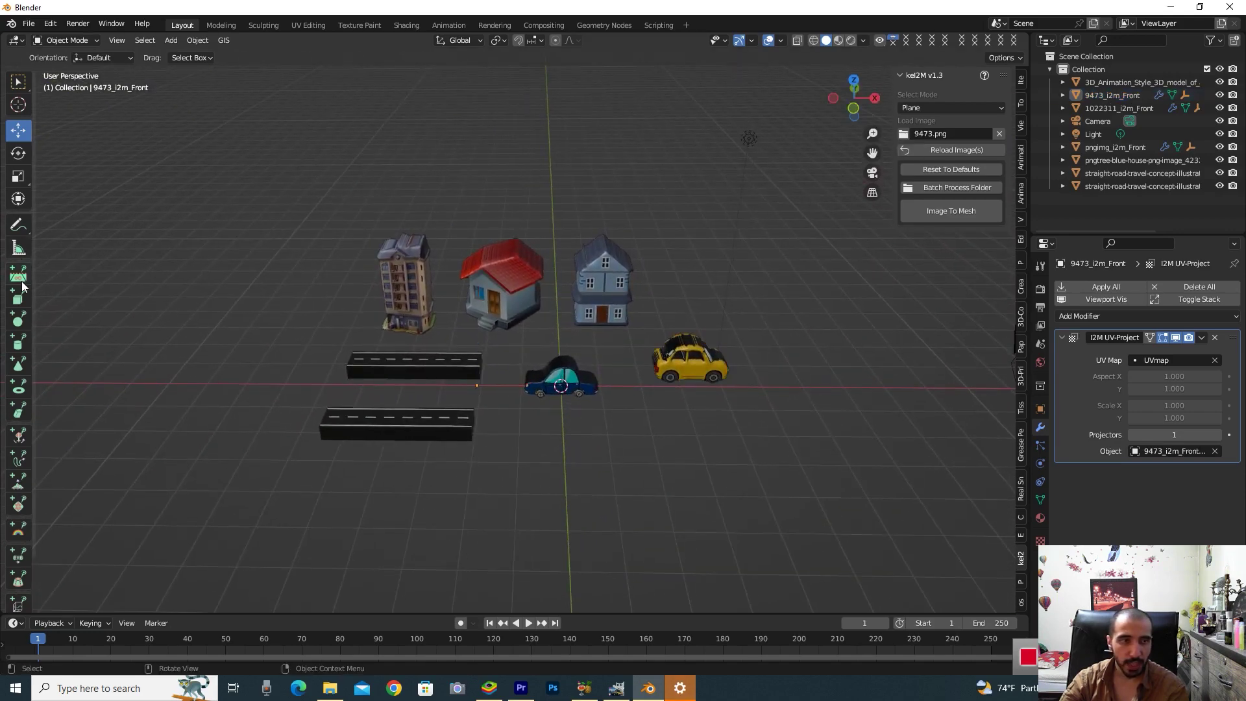
scroll(915, 187, "down", 3)
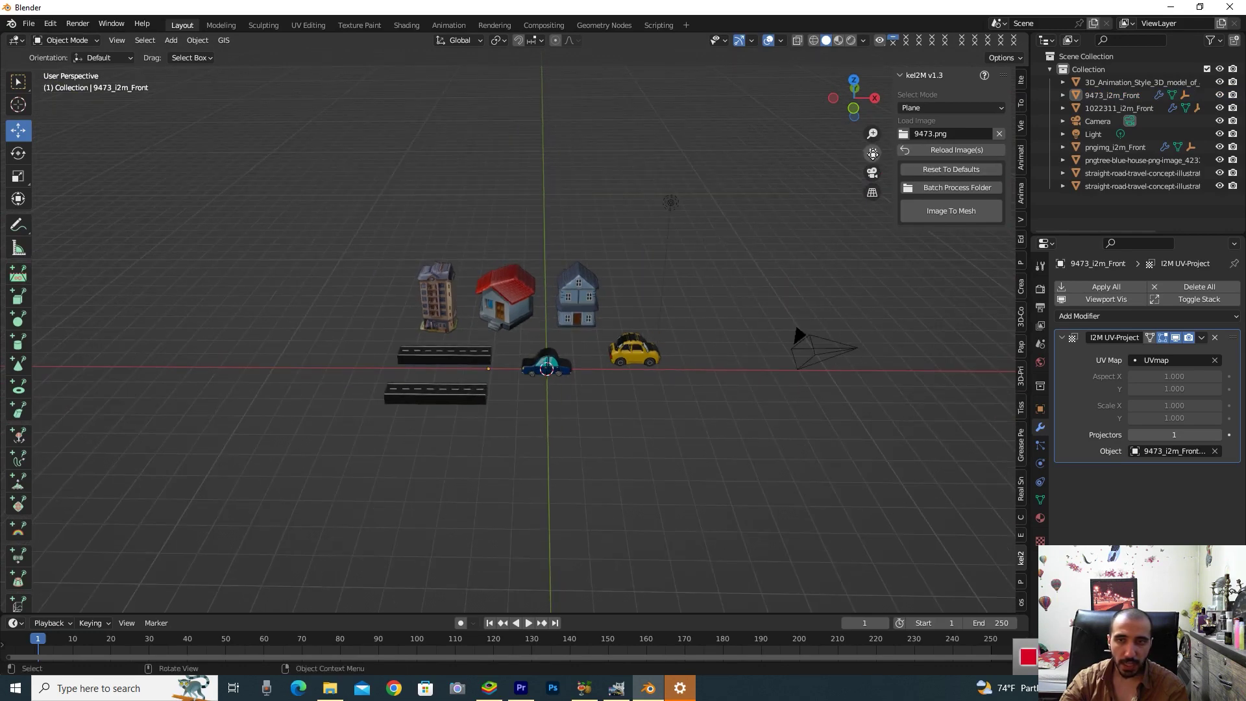
middle_click_drag(682, 254, 776, 219)
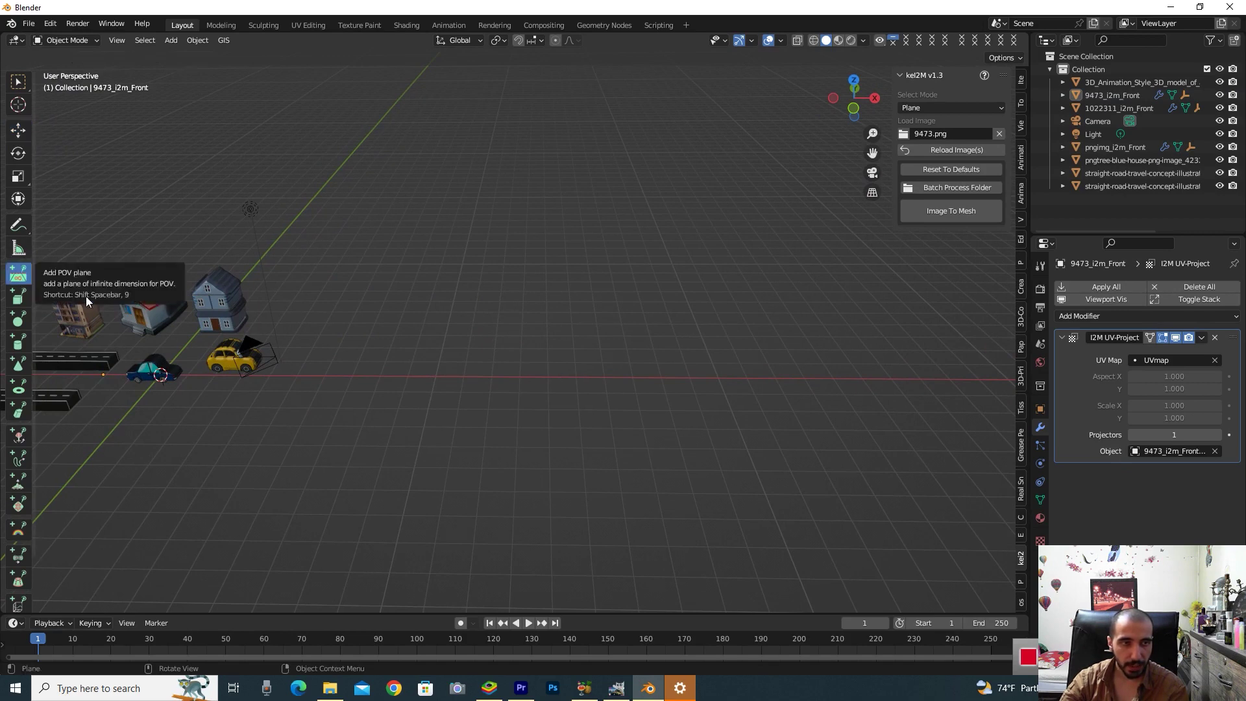
left_click(18, 277)
Add a POV infinite ground plane and orbit to view it under the scene.
left_click(628, 405)
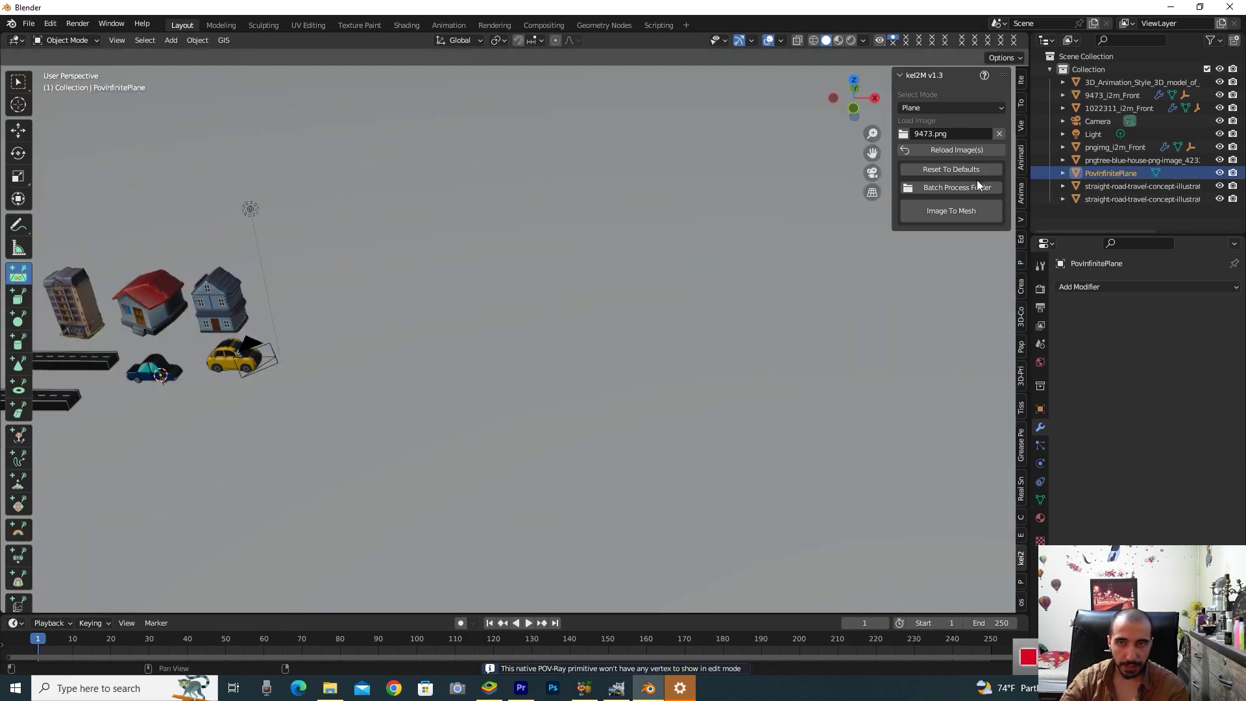
mouse_move(873, 153)
left_mouse_down()
mouse_move(832, 95)
mouse_move(854, 146)
left_mouse_up()
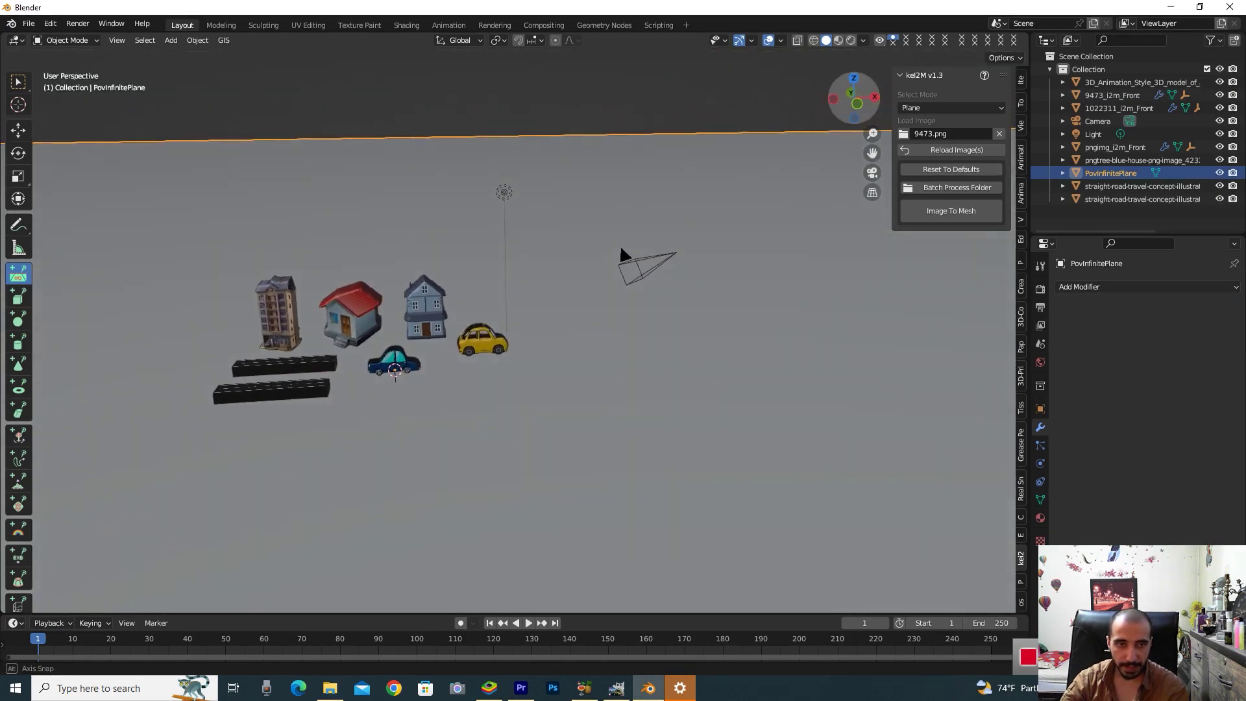
left_click_drag(854, 146, 855, 160)
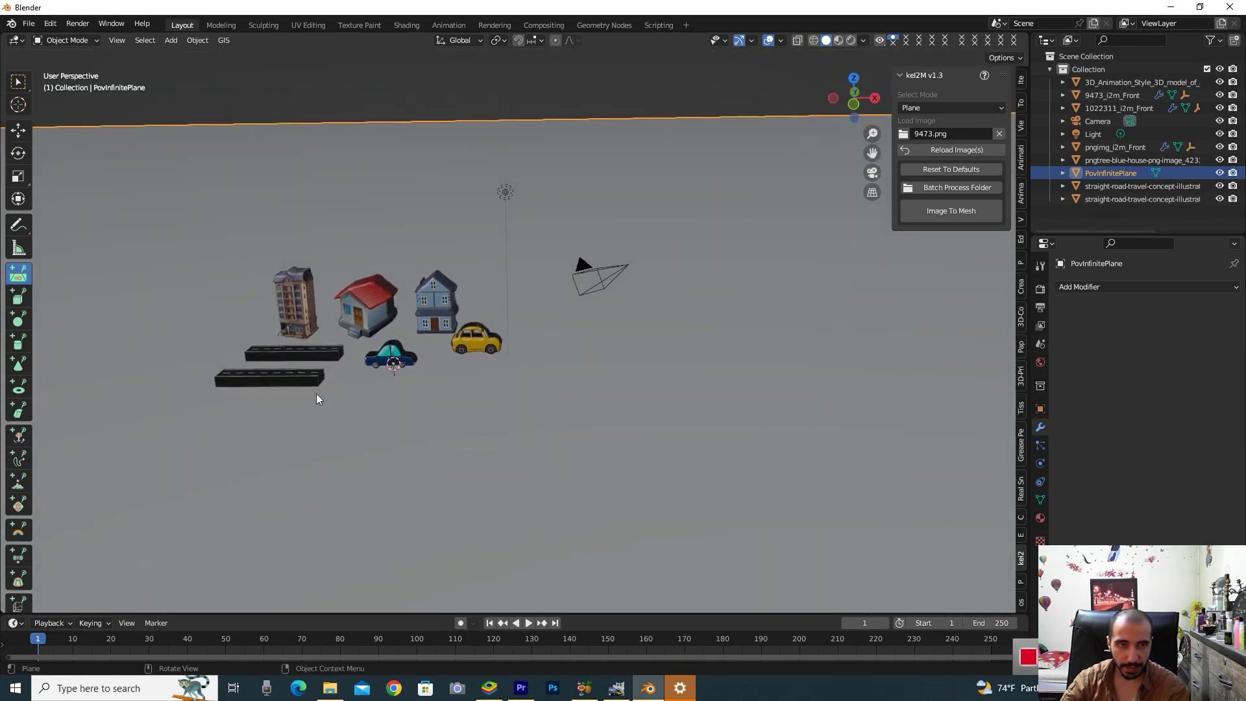
left_click_drag(860, 115, 857, 137)
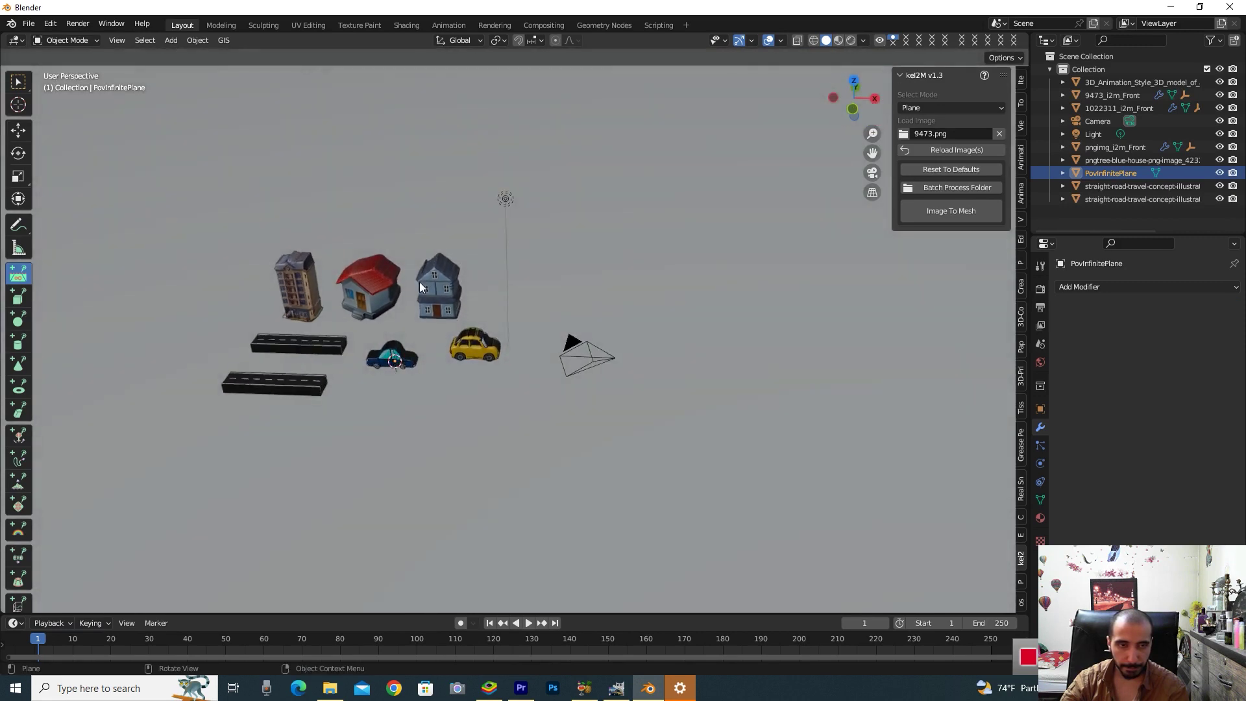
Make extra copies of the infinite plane, then undo back to a single plane.
key("shift+r")
key("shift+r")
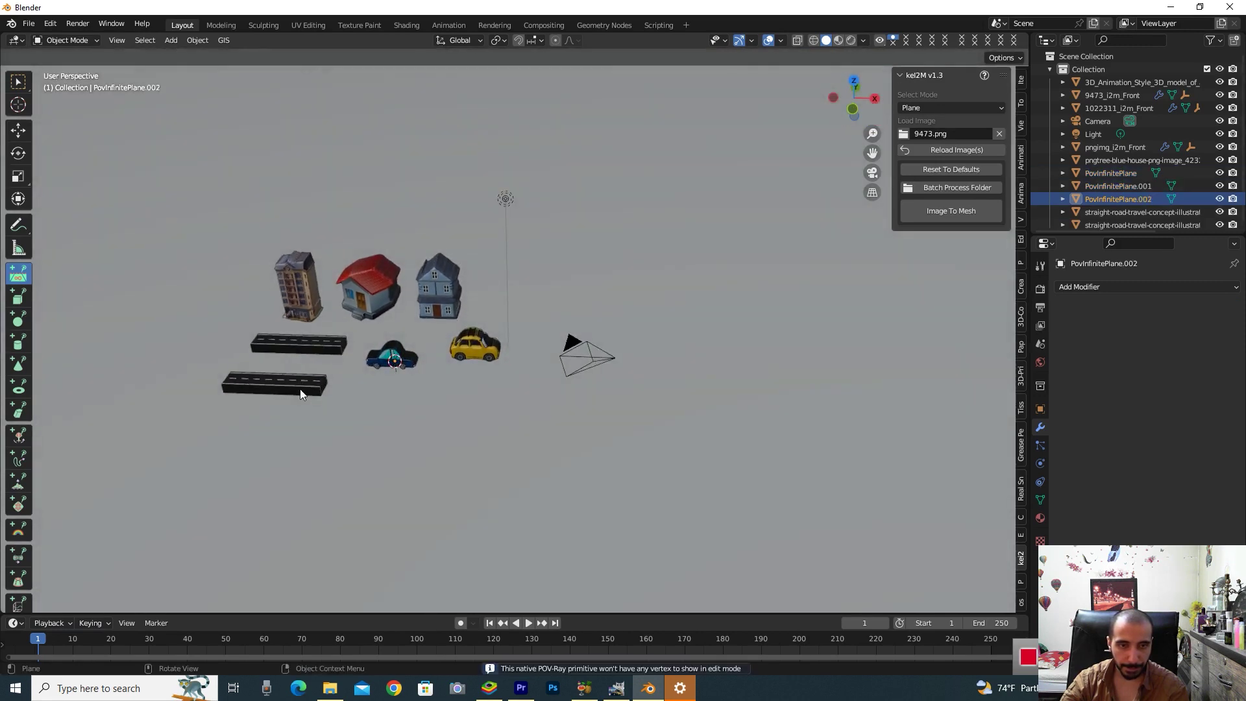
key("shift+r")
key("shift+r")
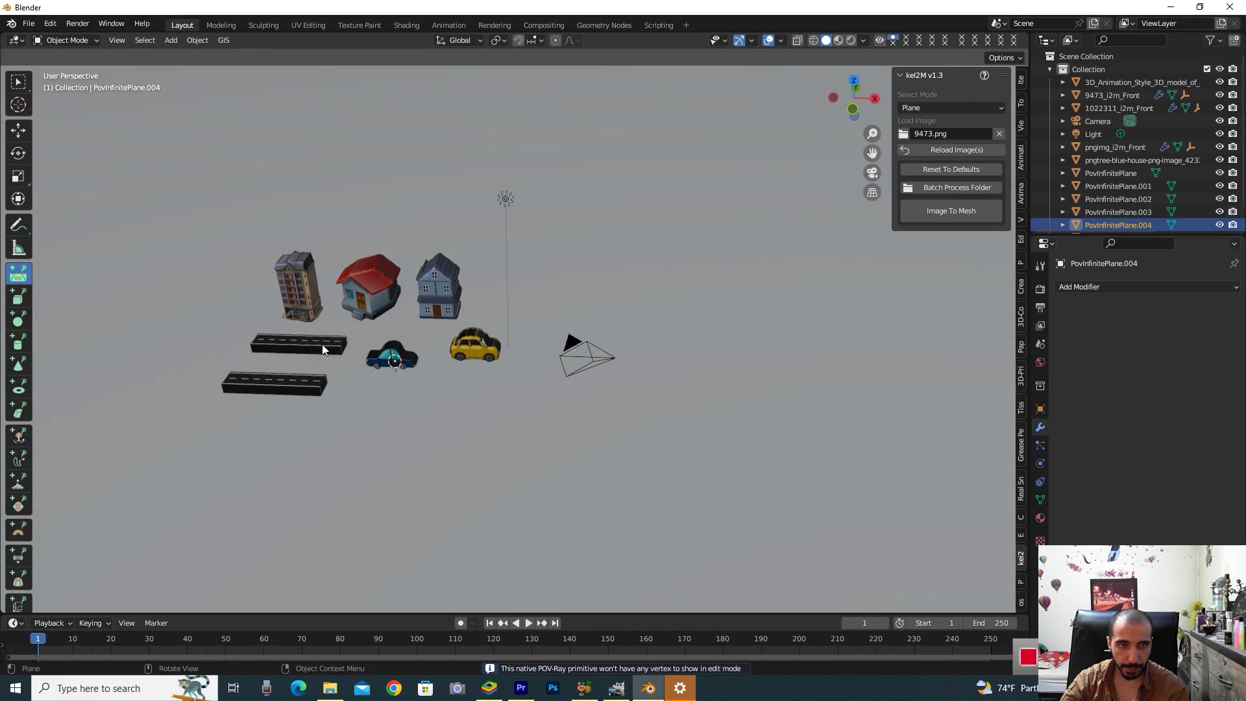
key("ctrl+z")
key("ctrl+z")
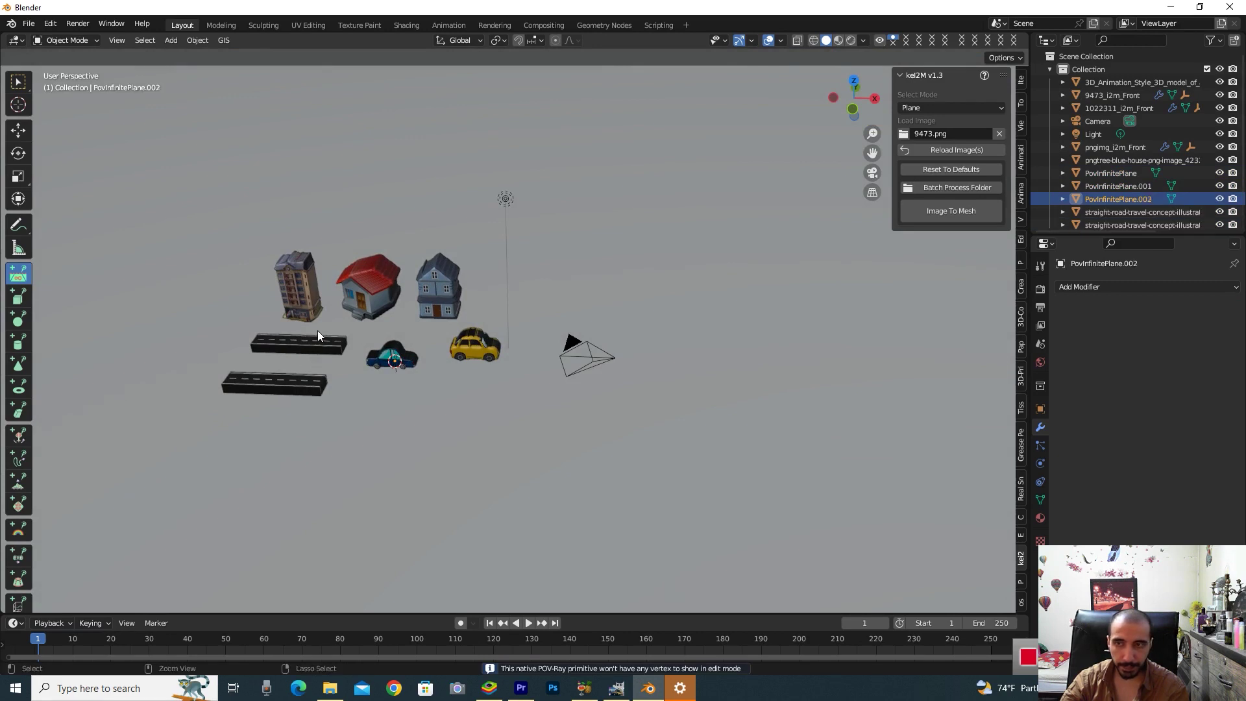
key("ctrl+z")
key("ctrl+z")
key("ctrl+z")
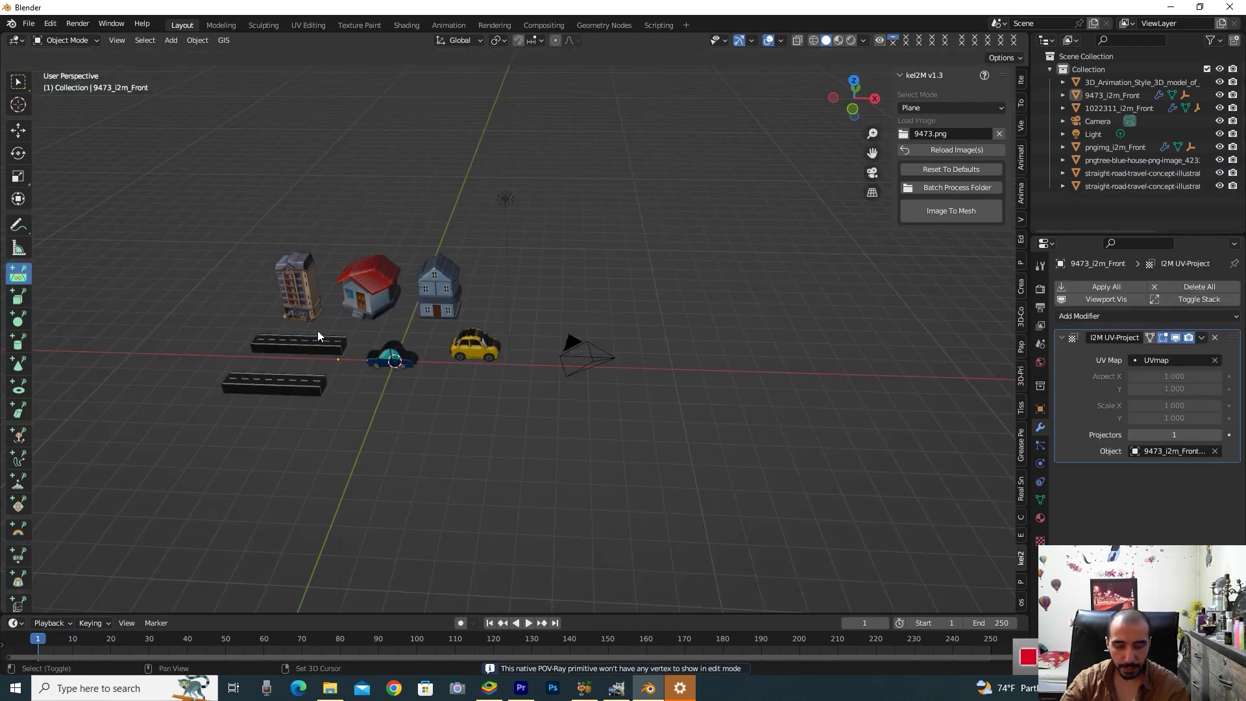
key("ctrl+shift+z")
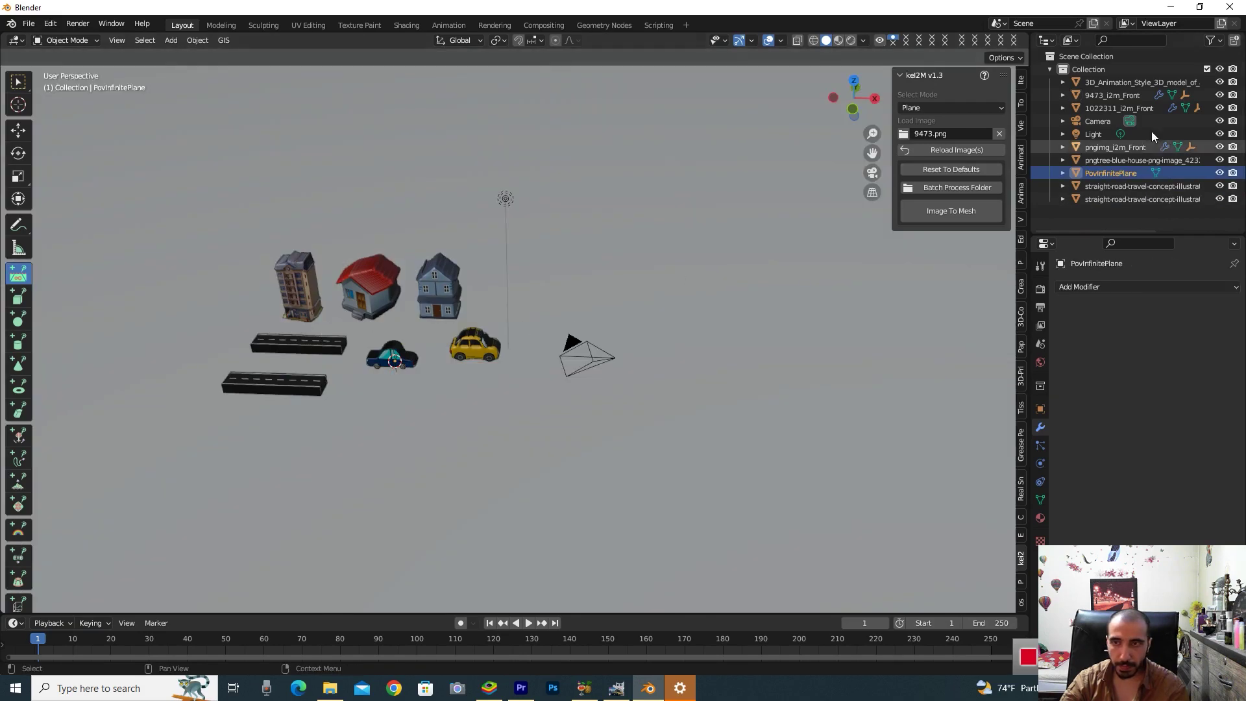
Enlarge the first straight road, then duplicate it and resize the copy.
left_click(1110, 188)
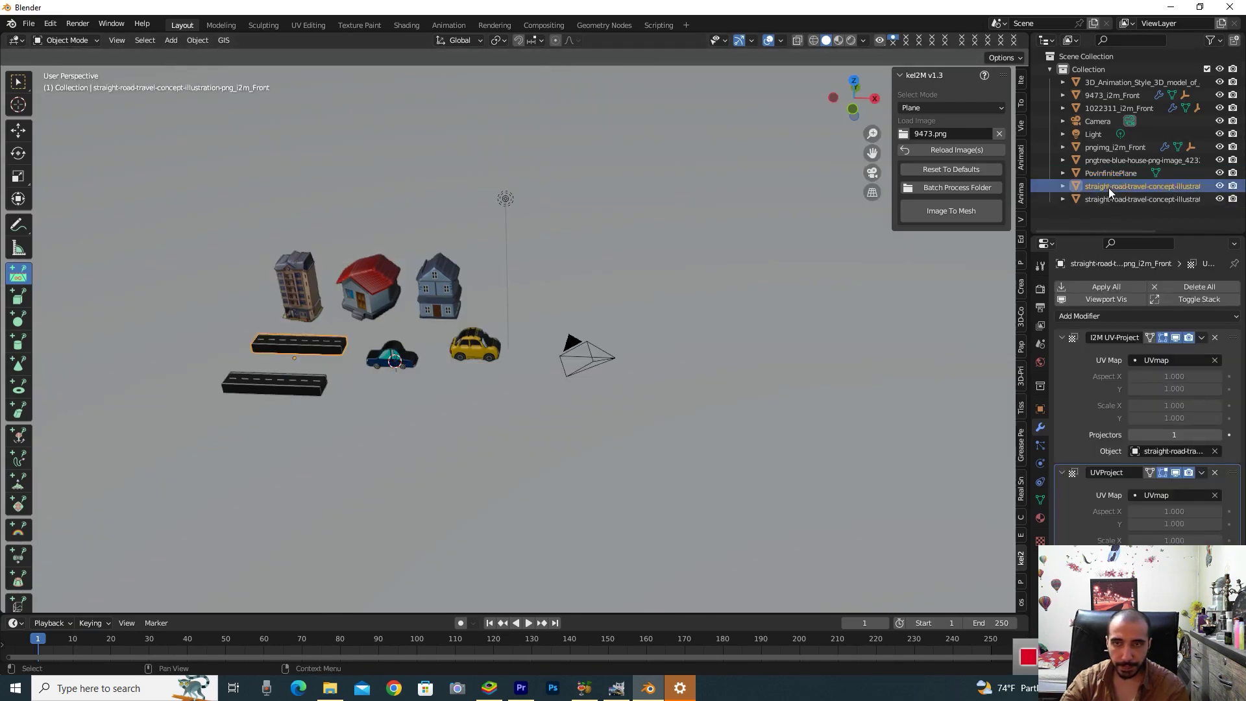
left_click(22, 129)
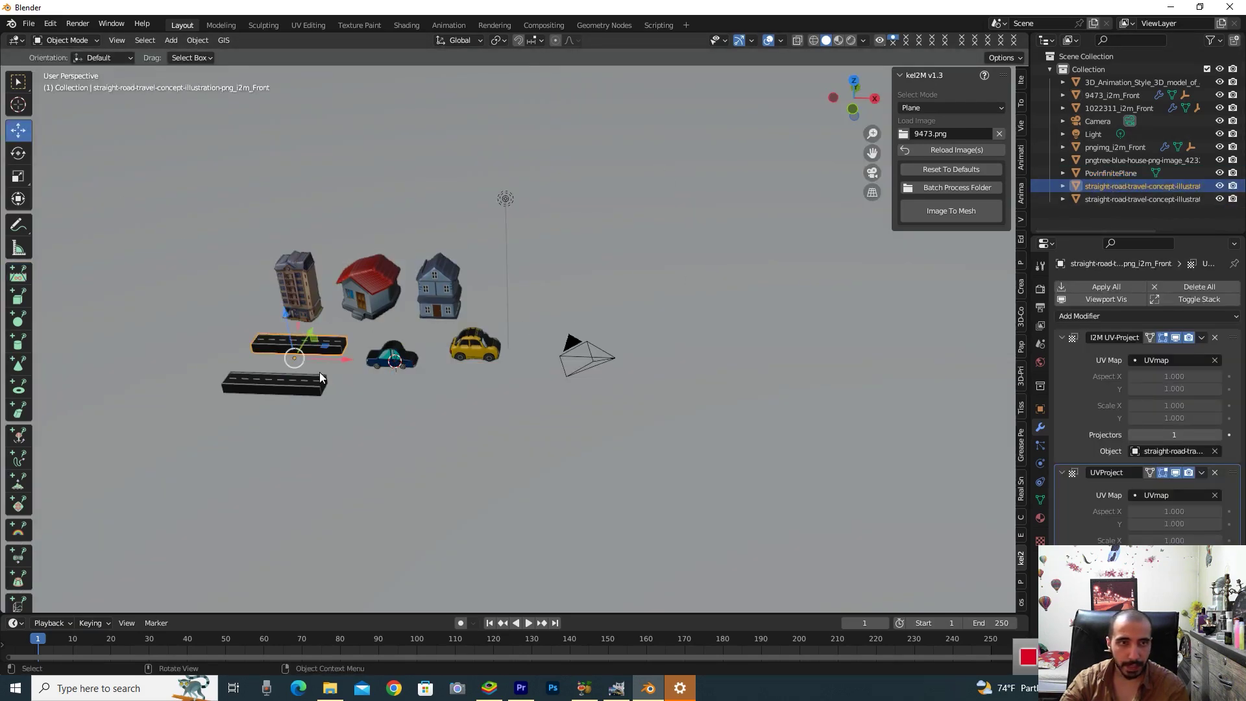
key("s")
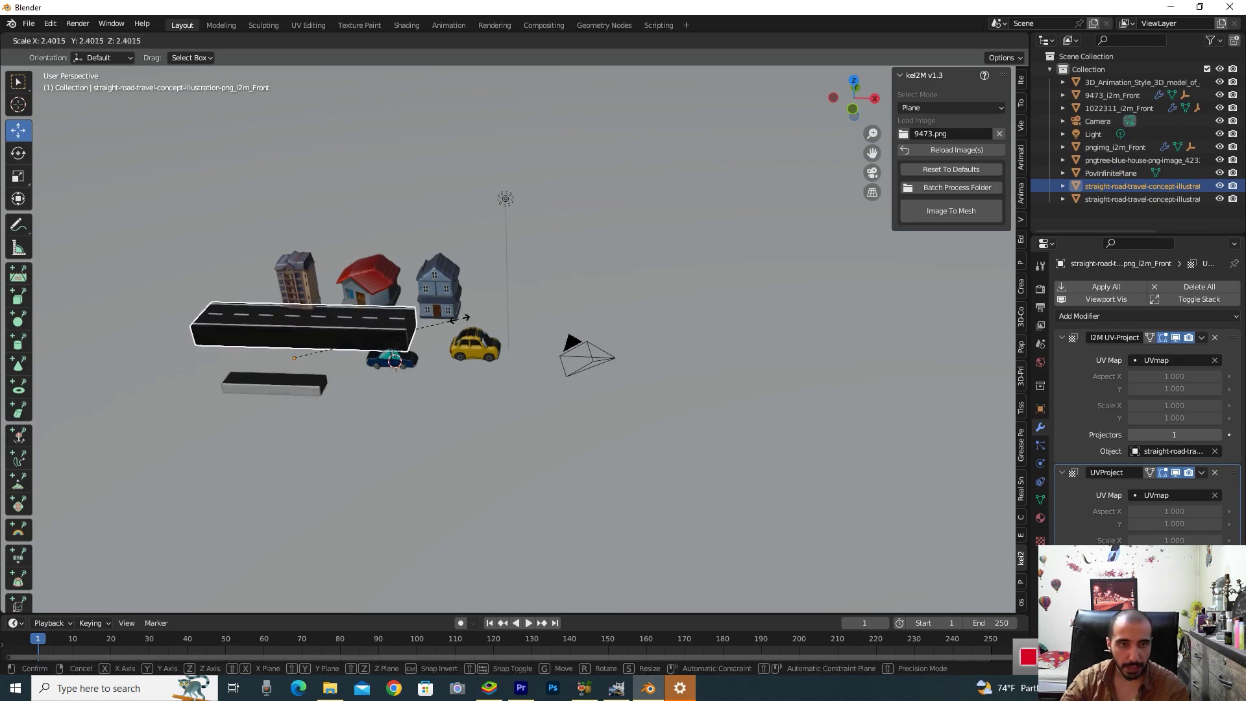
left_click(279, 378)
key("shift+d")
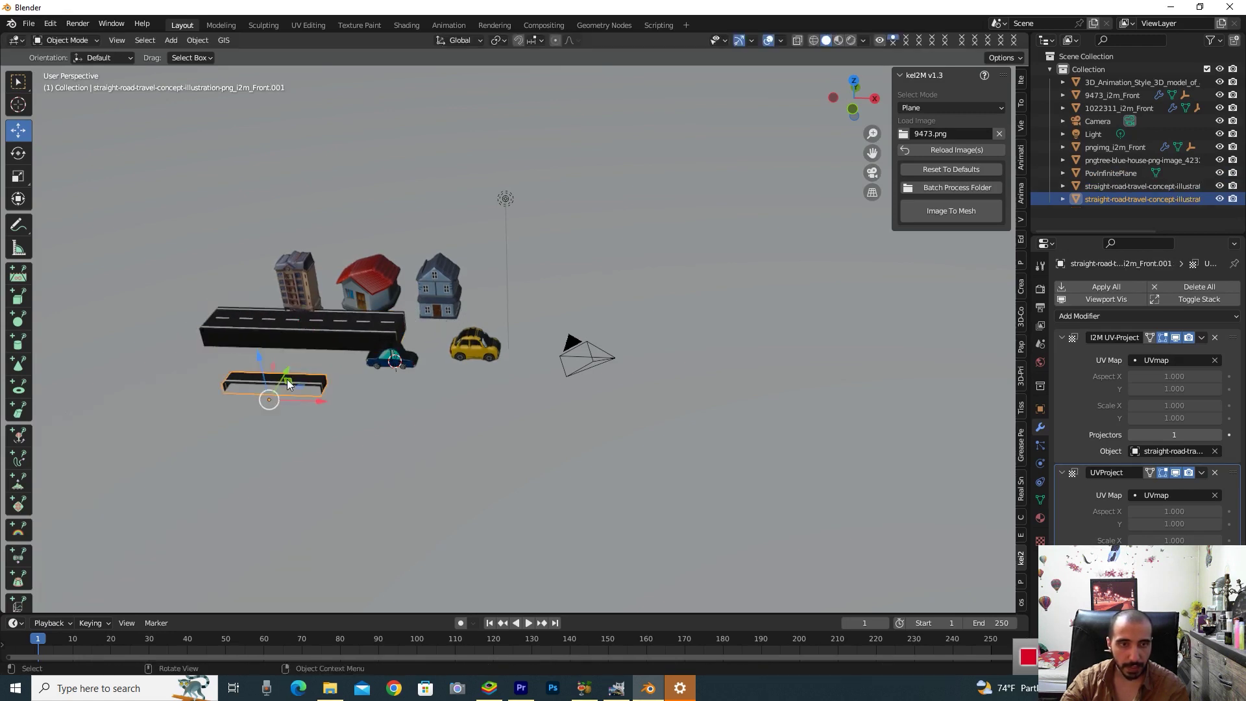
key("s")
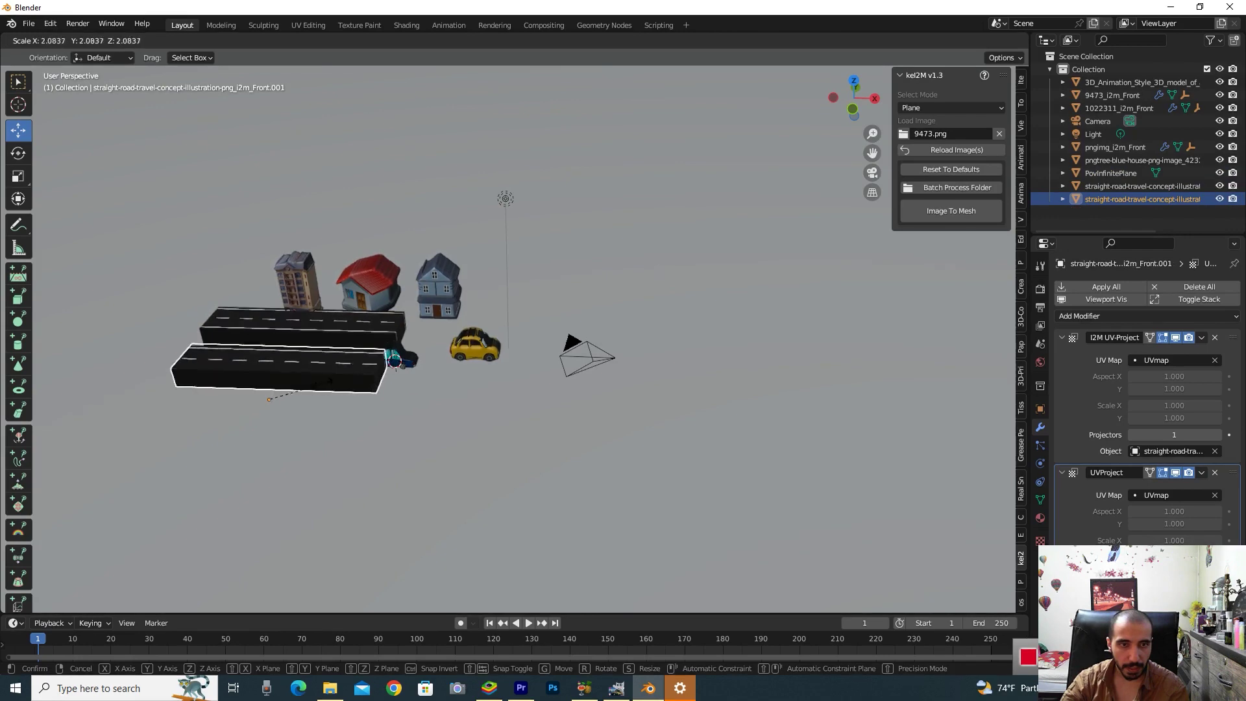
left_click(298, 388)
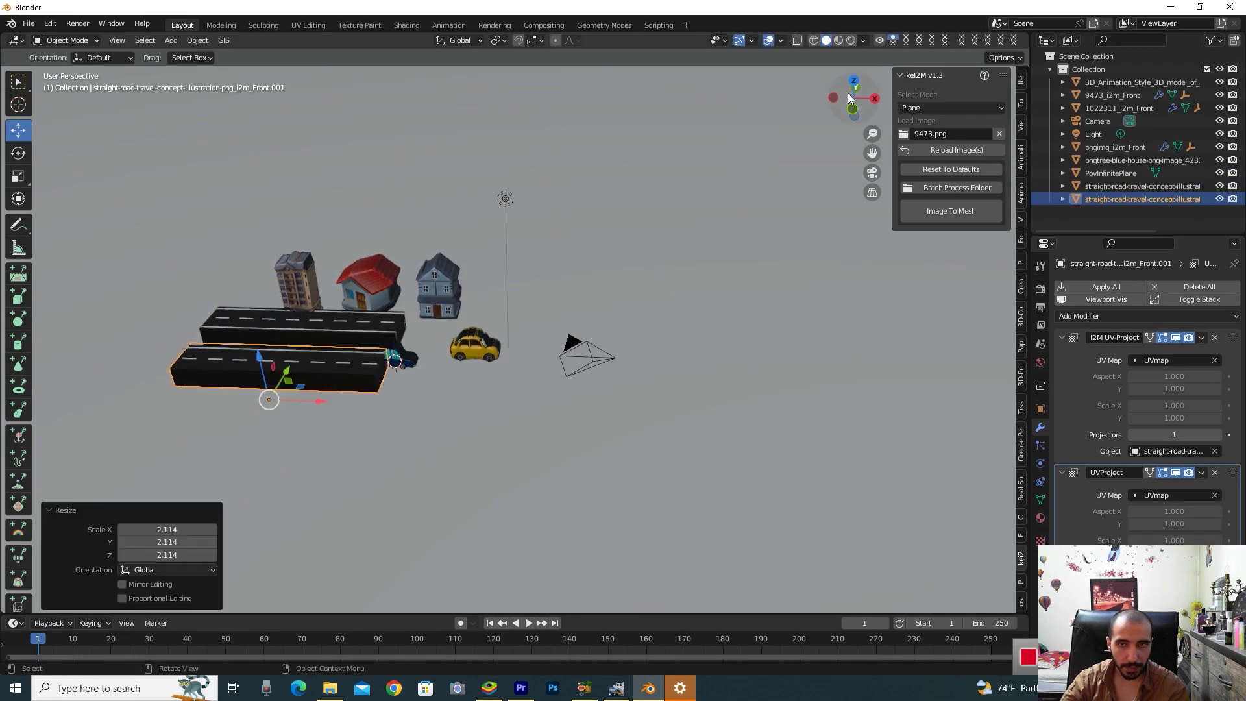
Position the duplicated road alongside the first road.
left_click_drag(836, 107, 857, 98)
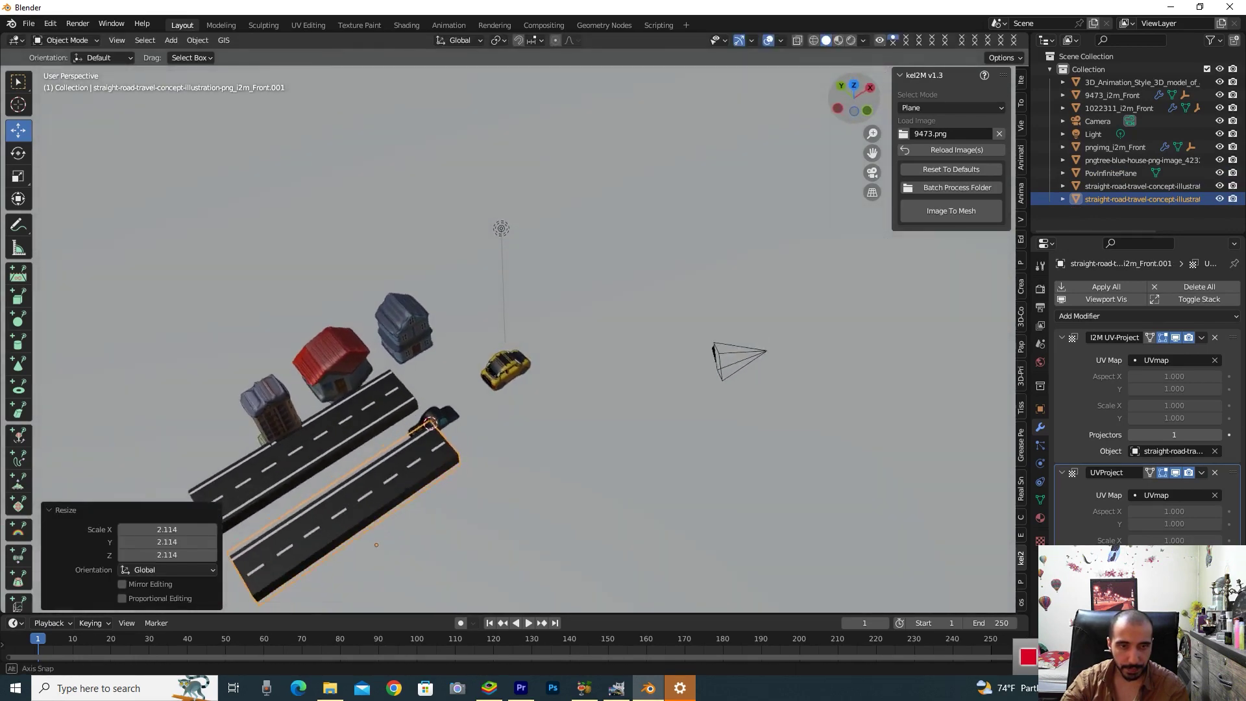
left_click_drag(857, 97, 852, 102)
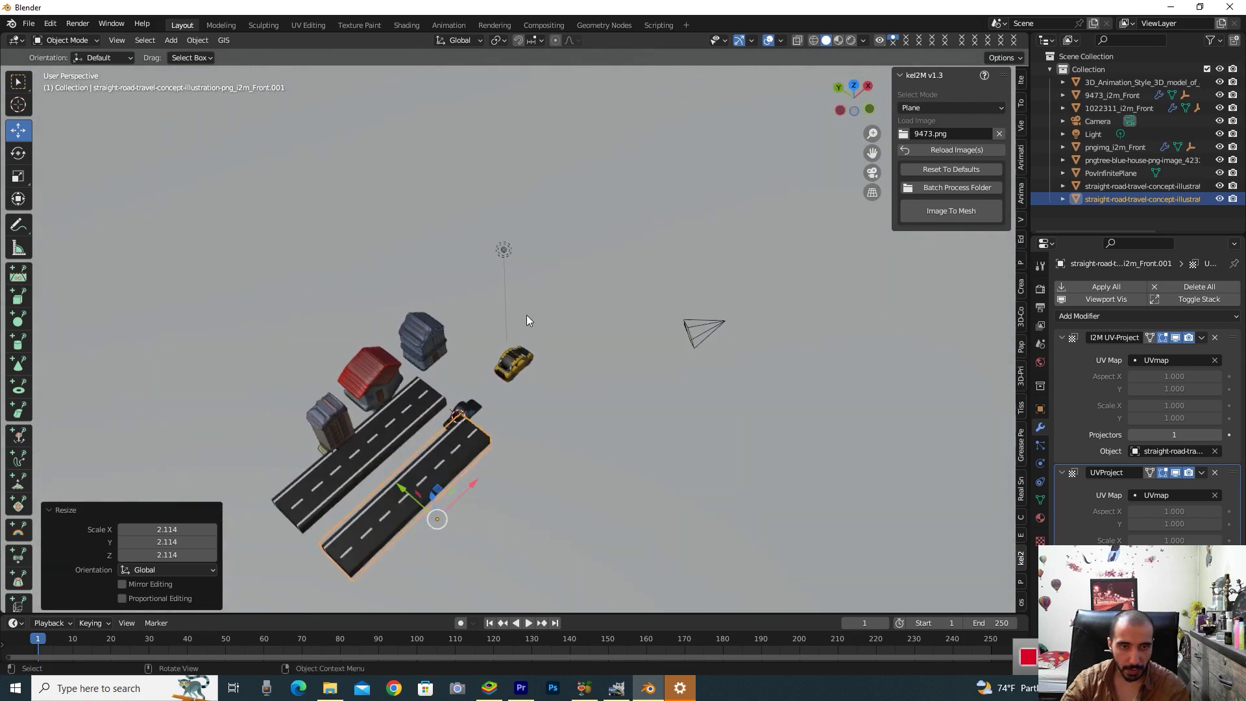
left_click_drag(416, 503, 416, 496)
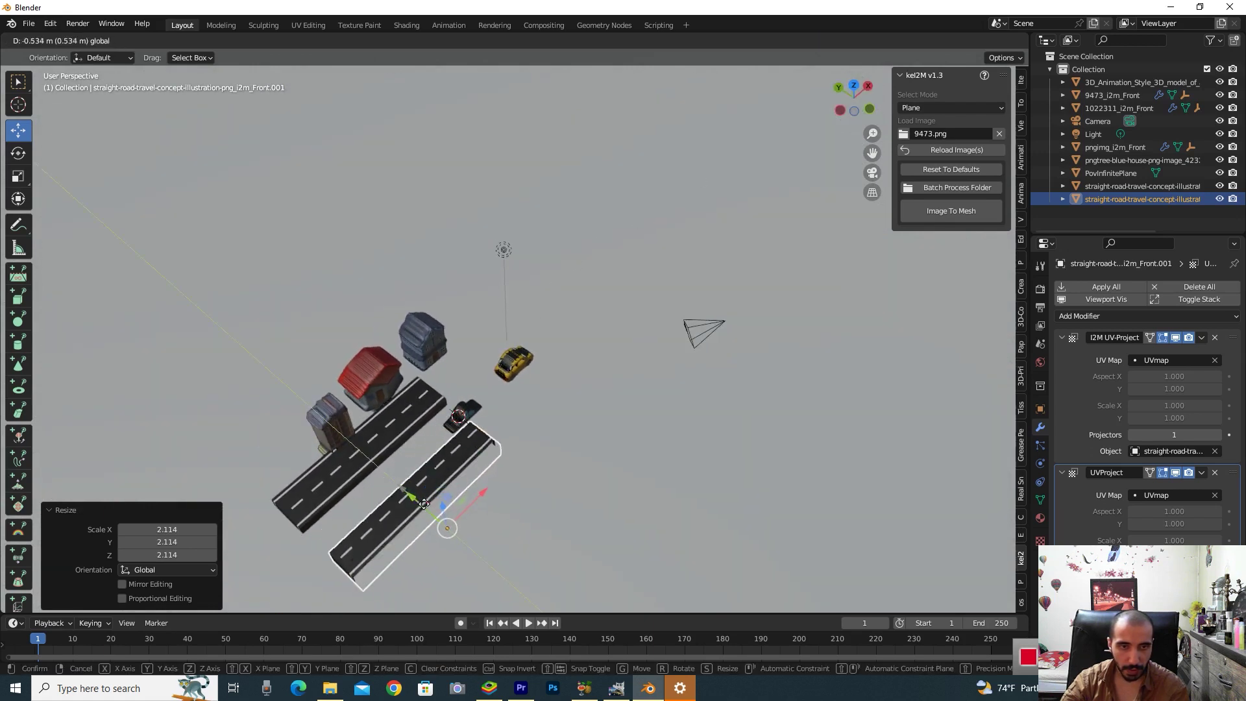
mouse_move(416, 498)
left_mouse_down()
mouse_move(441, 501)
mouse_move(419, 496)
left_mouse_up()
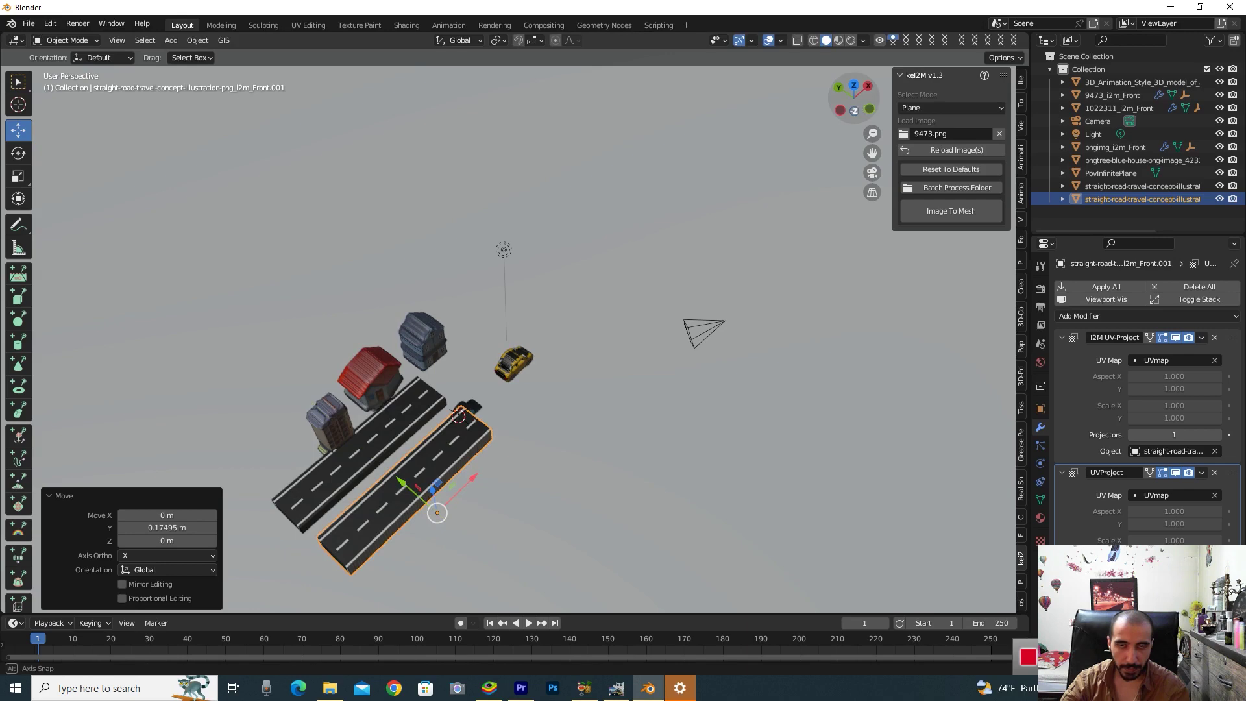
middle_click_drag(437, 506, 403, 356)
scroll(403, 355, "up", 2)
scroll(467, 364, "up", 2)
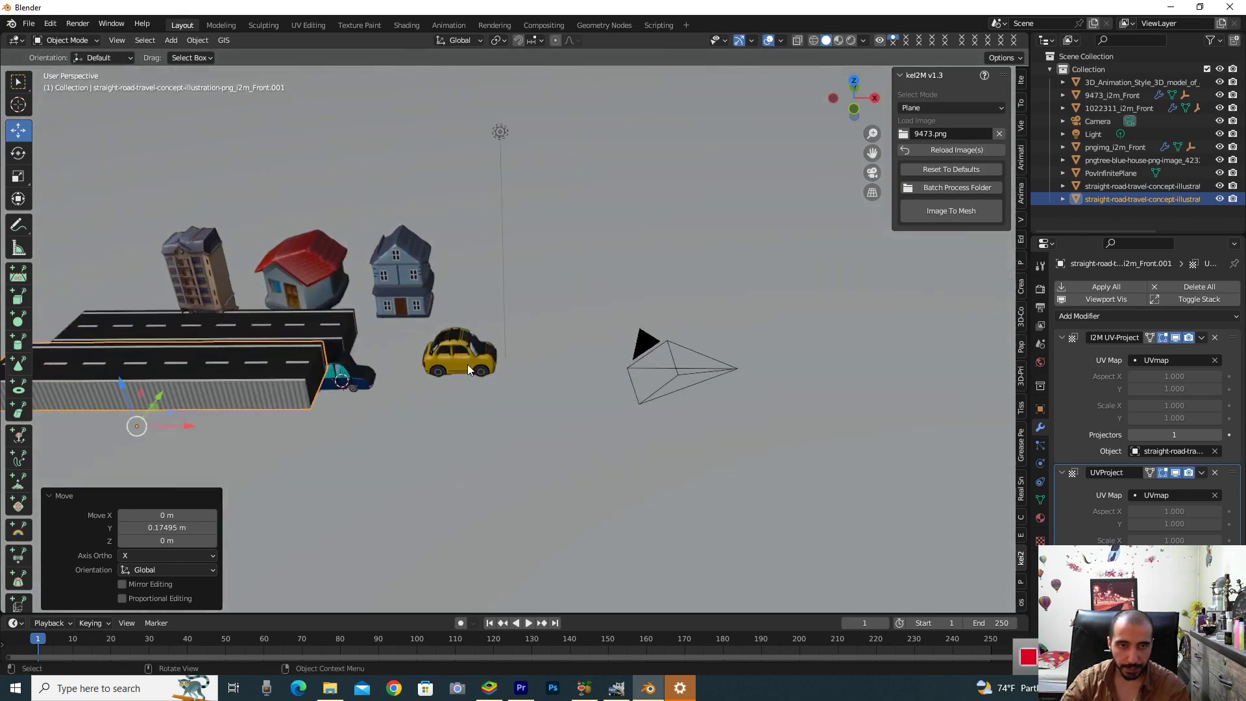
Move the yellow car out of the scene and delete the lower road.
left_click(469, 365)
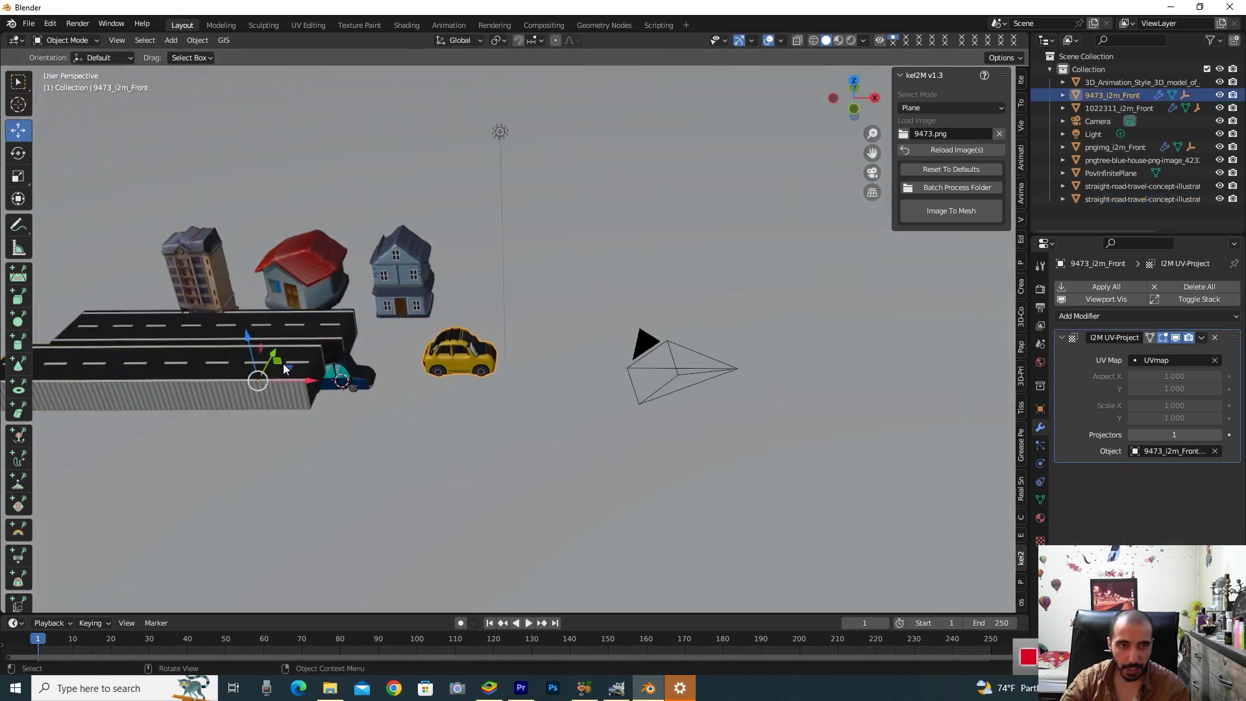
middle_click_drag(622, 184, 612, 273)
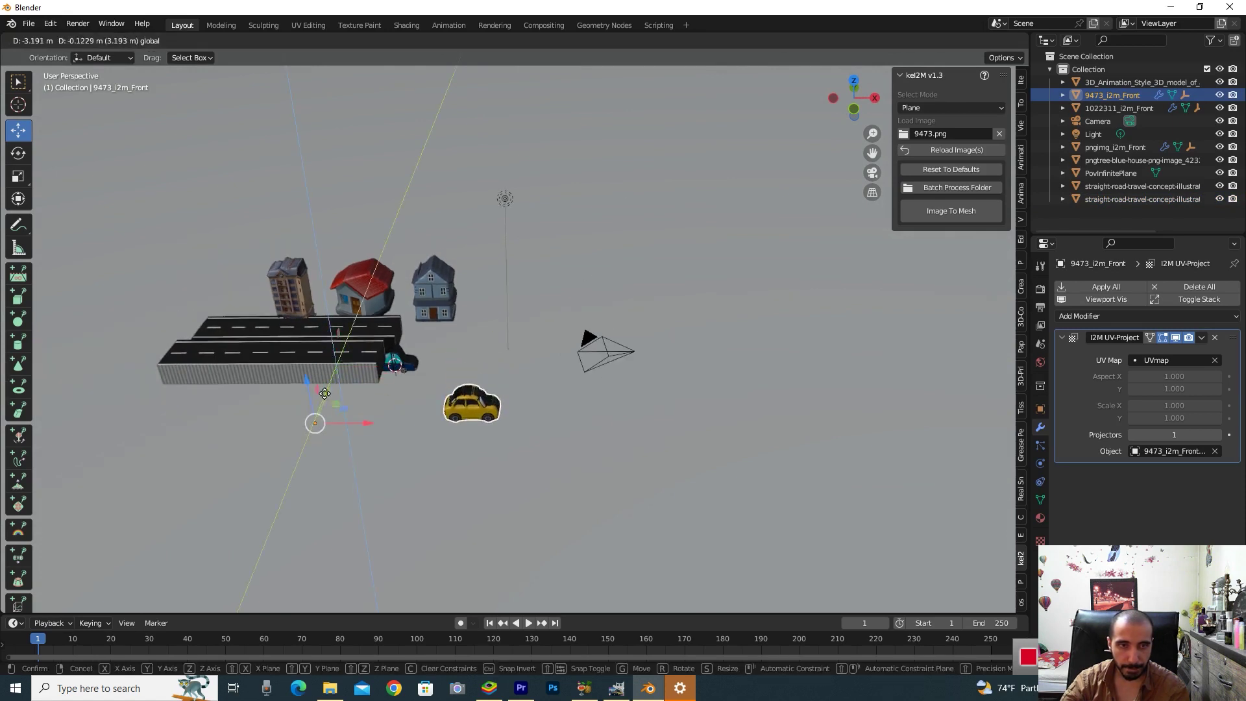
left_click_drag(347, 338, 354, 358)
left_click(350, 369)
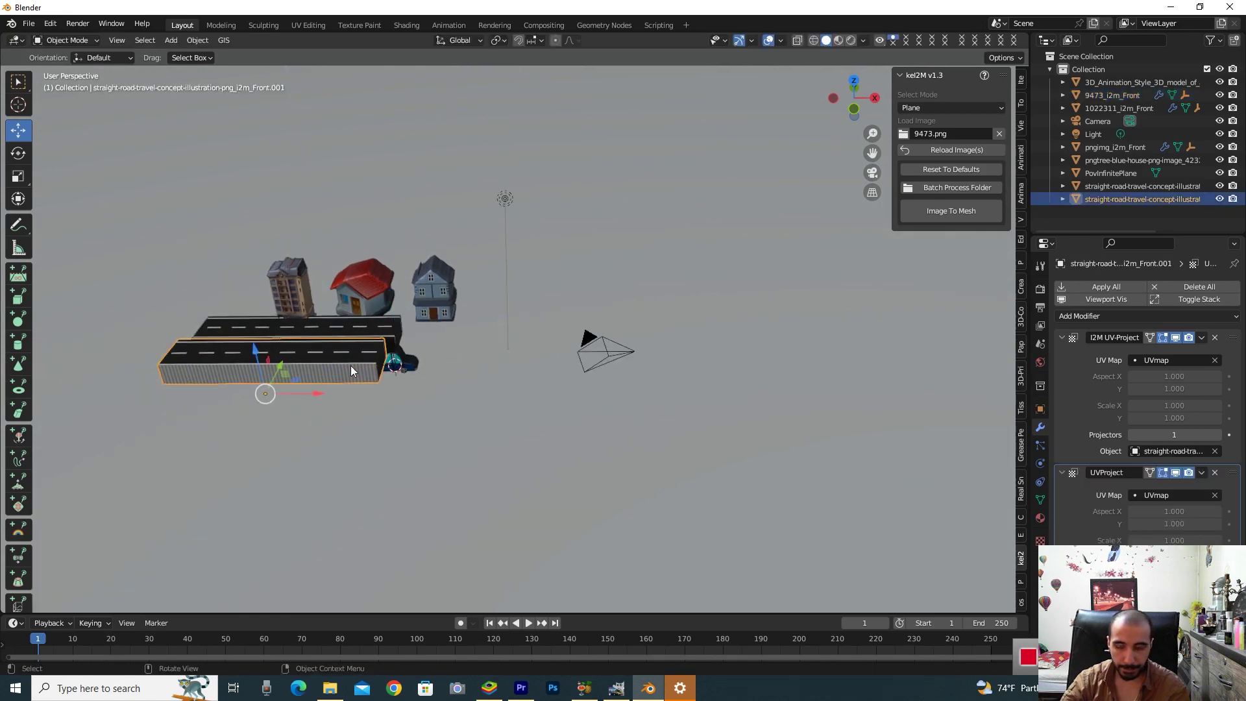
key("Delete")
Scale the remaining road to about 1.608 and slide it left along X, left of the houses.
left_click(316, 339)
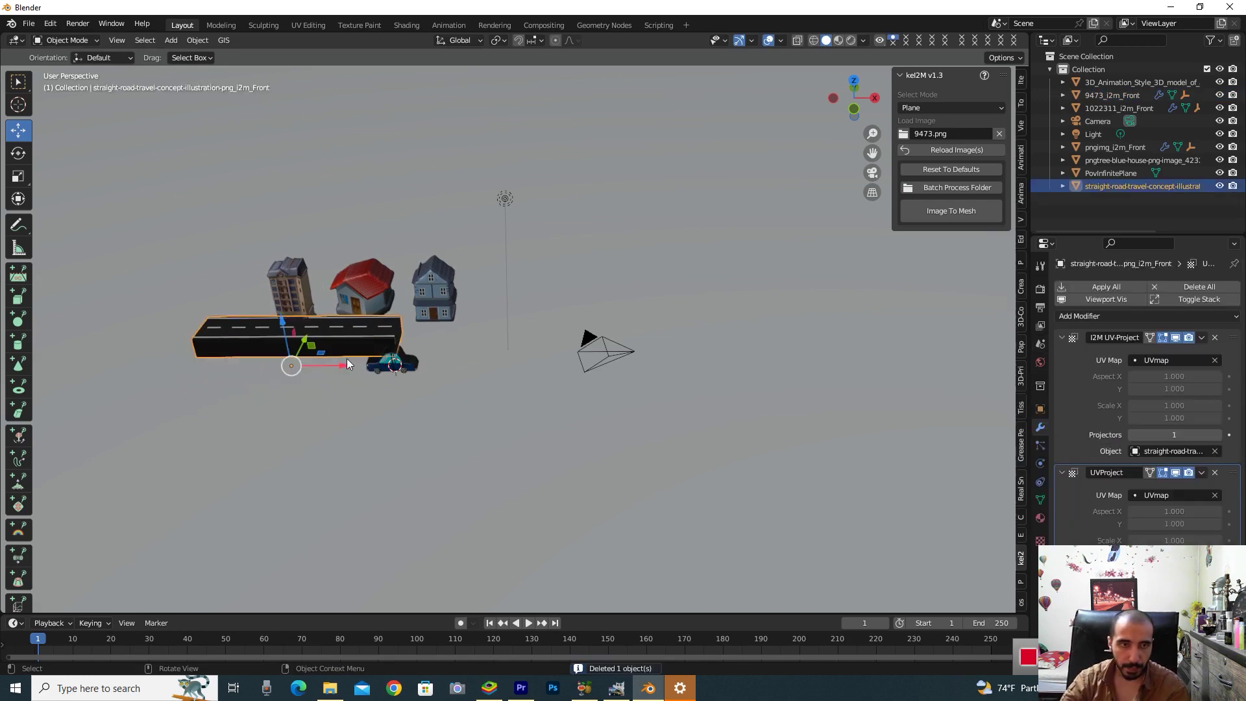
left_click_drag(341, 367, 216, 364)
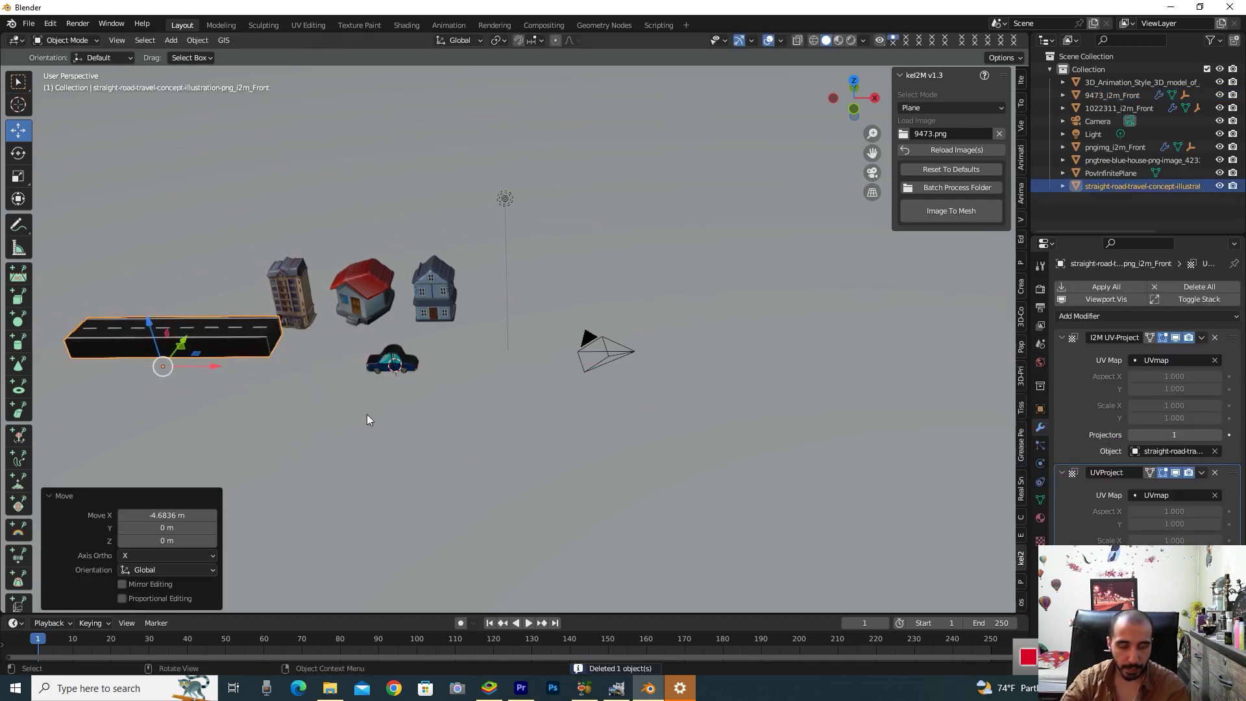
key("s")
left_click(632, 395)
scroll(411, 377, "down", 2)
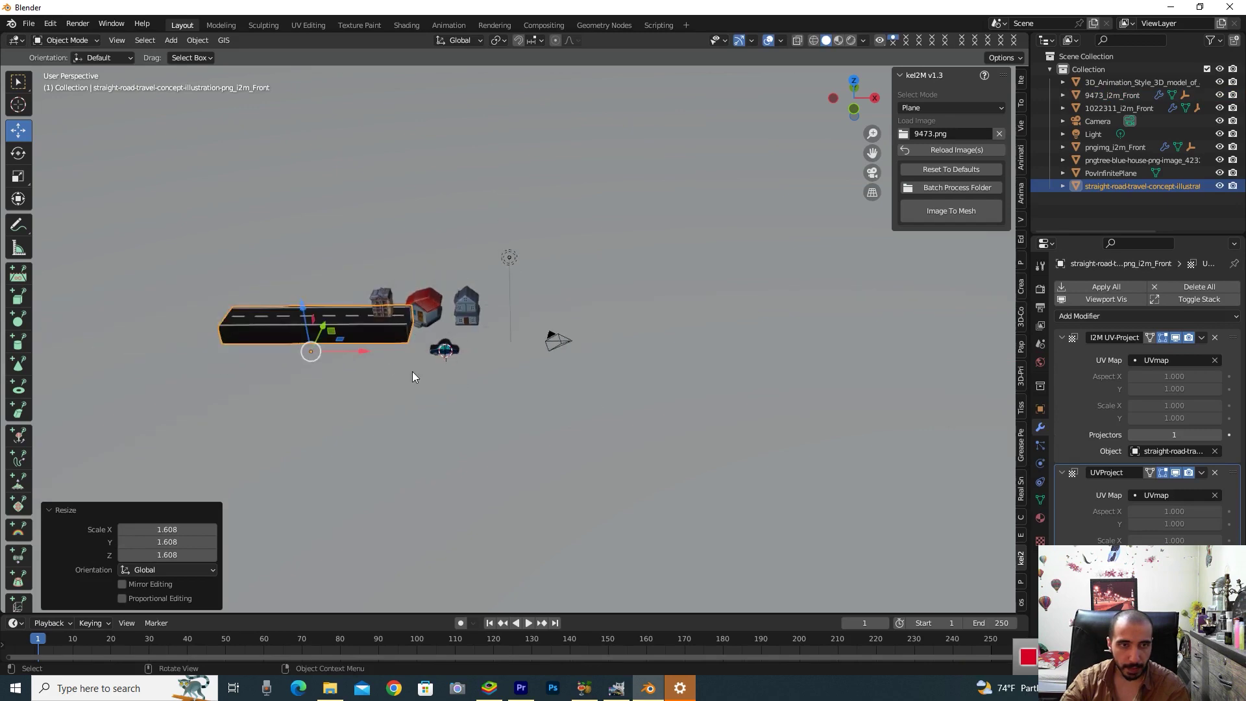
scroll(869, 153, "down", 1)
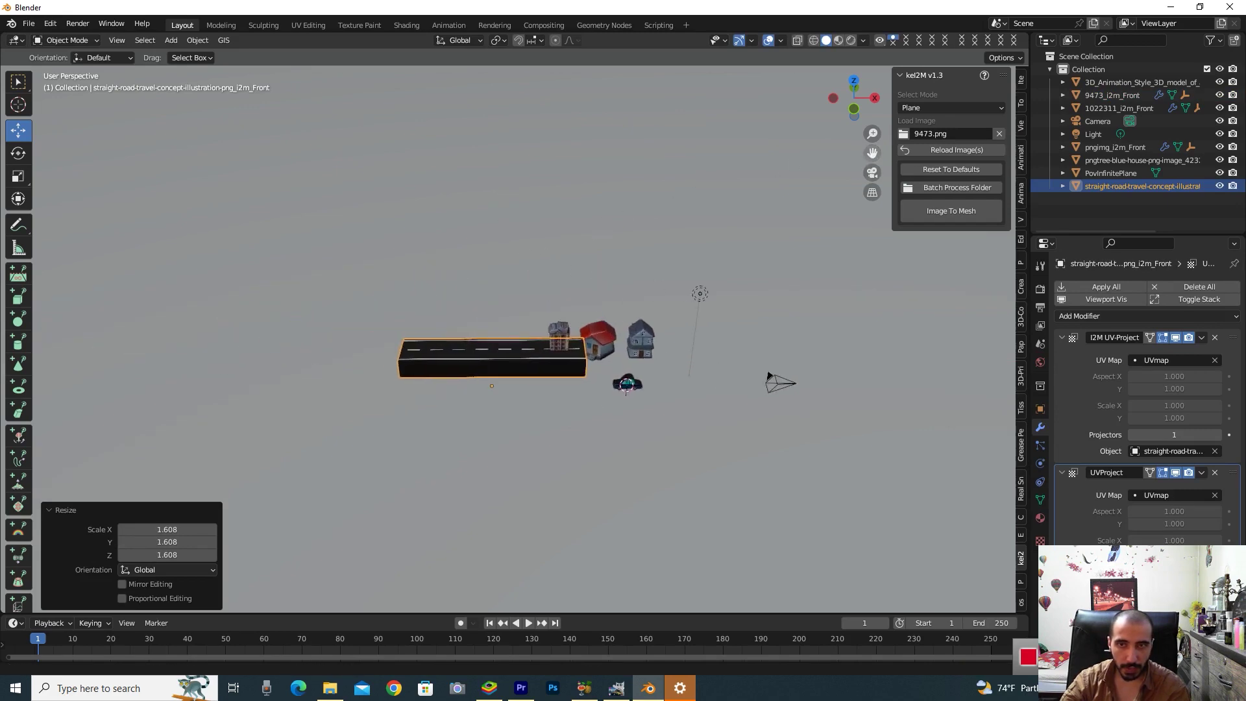
left_click_drag(852, 110, 852, 146)
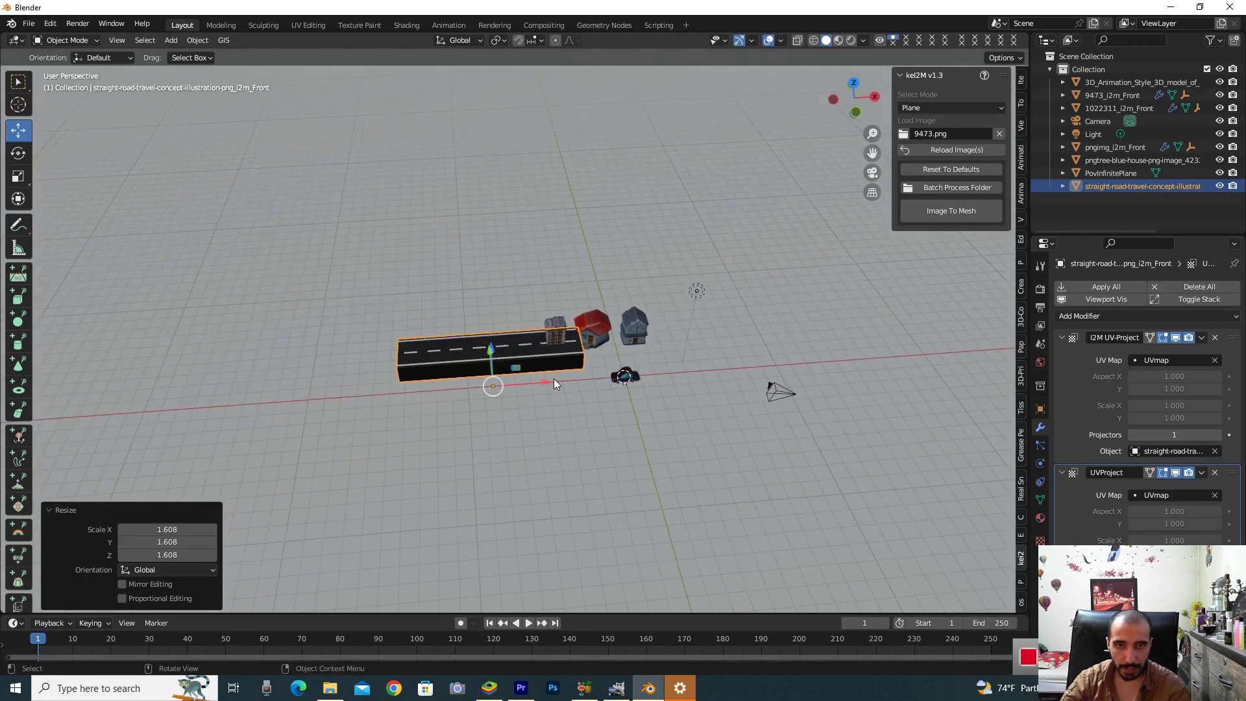
left_click_drag(541, 392, 484, 392)
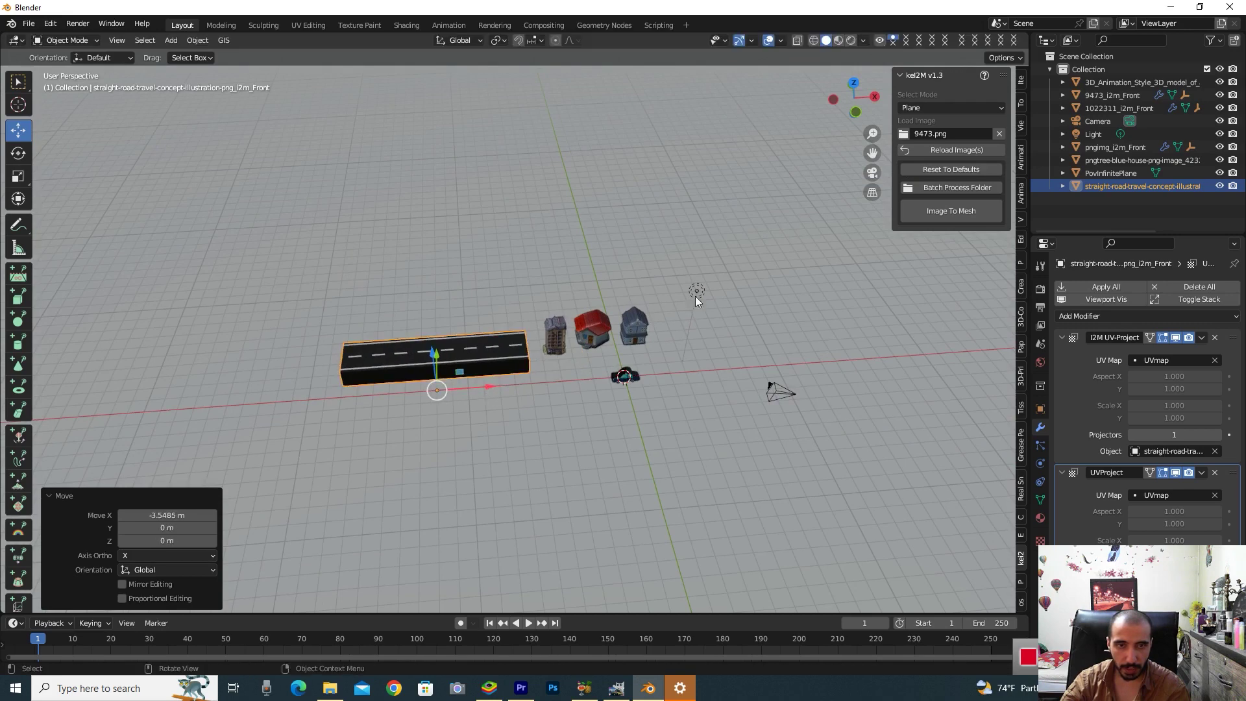
left_click_drag(844, 123, 744, 172)
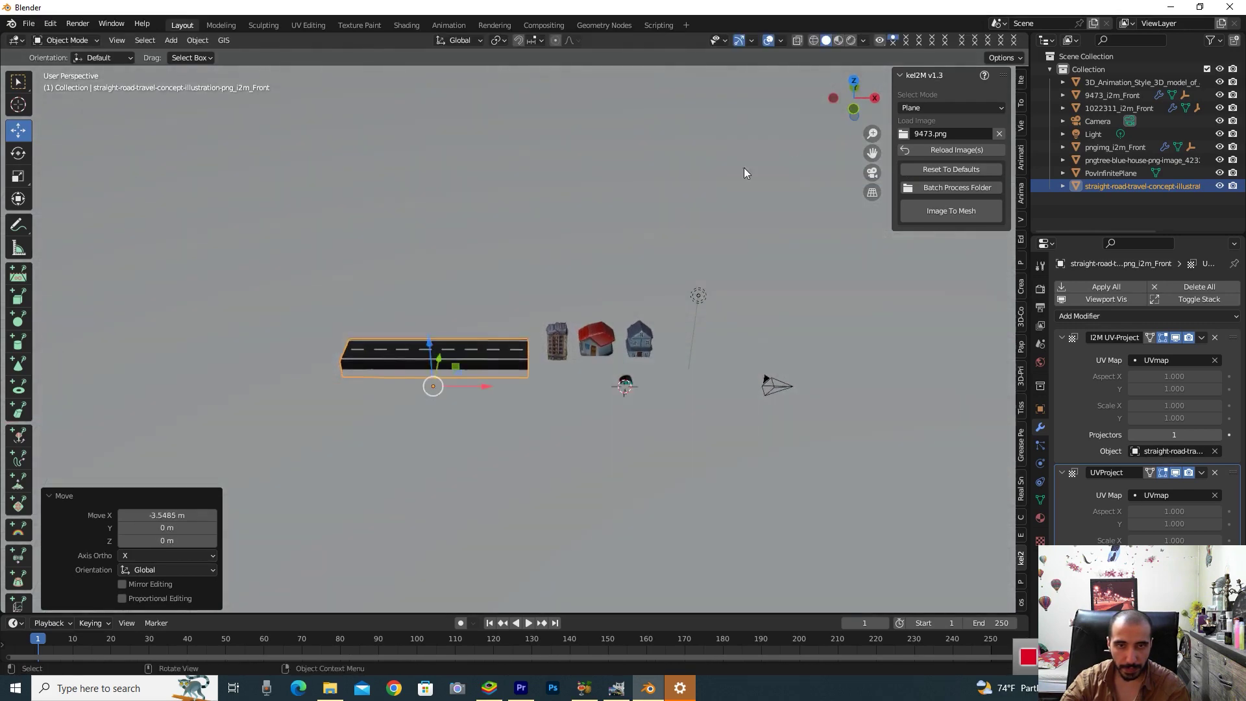
Raise, shift along X and enlarge the hospital, then preview in Rendered shading.
left_click(557, 346)
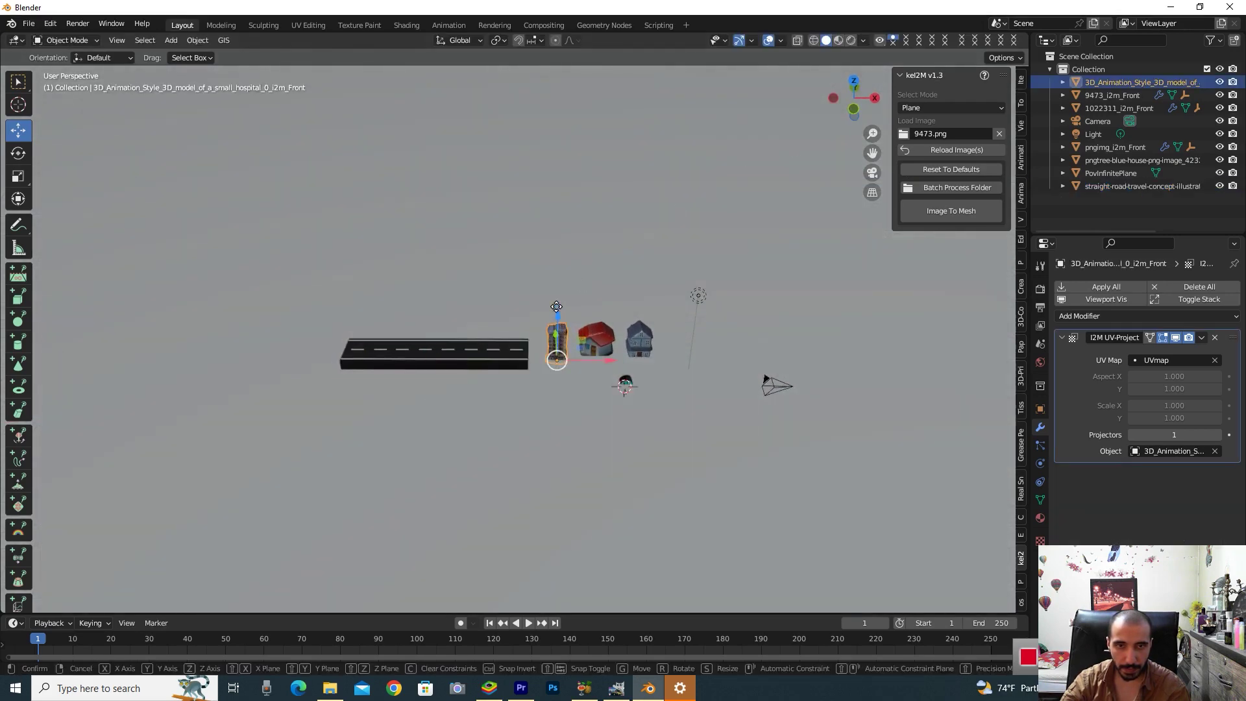
left_click_drag(557, 316, 556, 268)
left_click_drag(613, 317, 411, 318)
key("s")
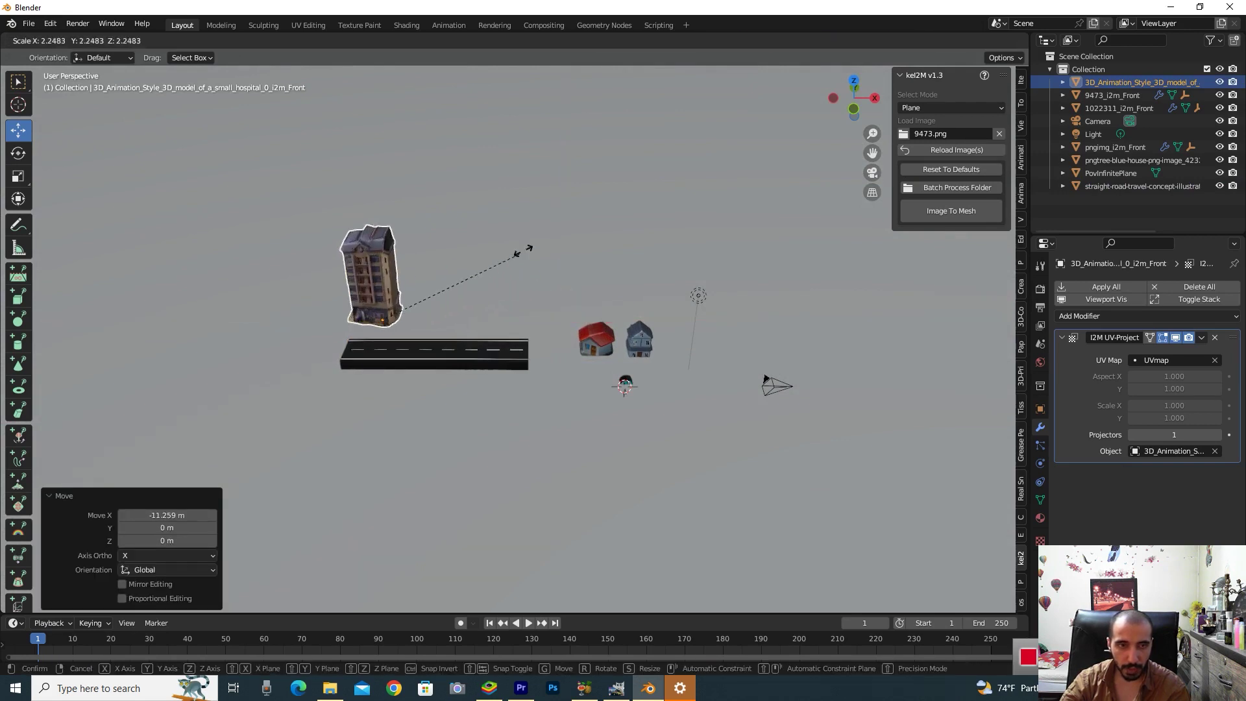
left_click(530, 249)
left_click(642, 343)
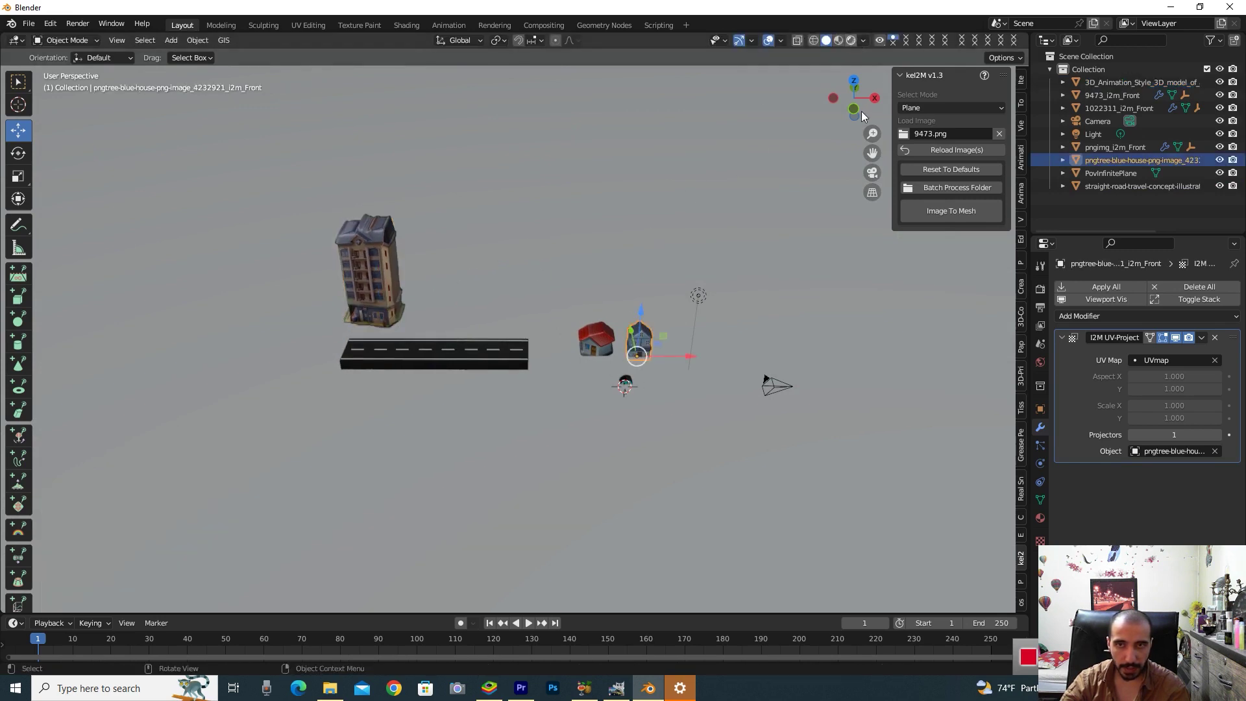
key("z")
left_click_drag(861, 111, 855, 101)
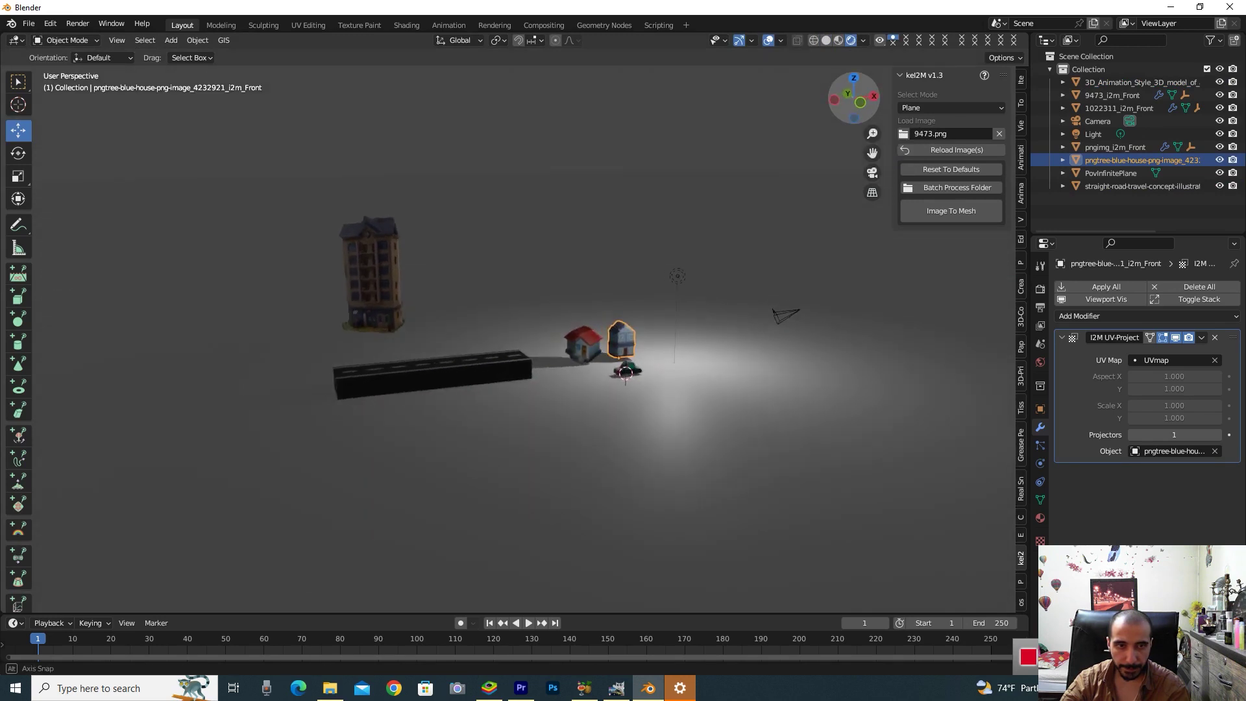
Move the hospital along Y beside the road and lower it onto the ground plane.
left_click(373, 336)
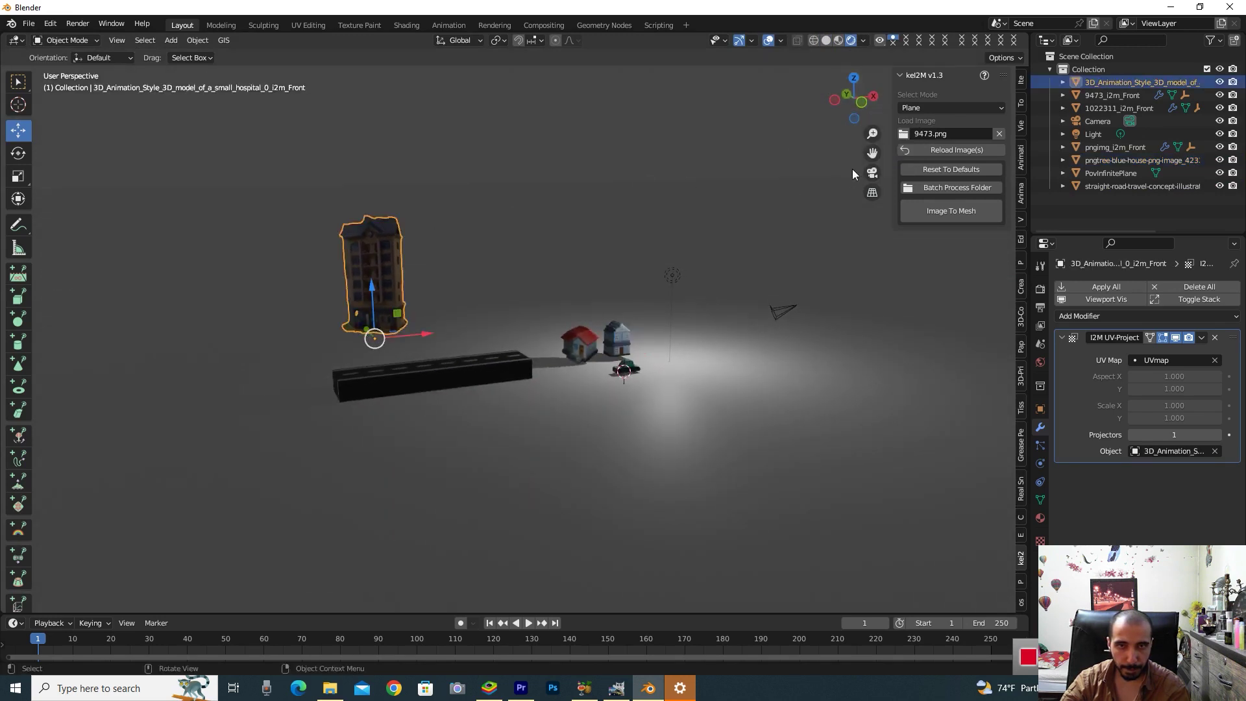
left_click_drag(834, 102, 834, 97)
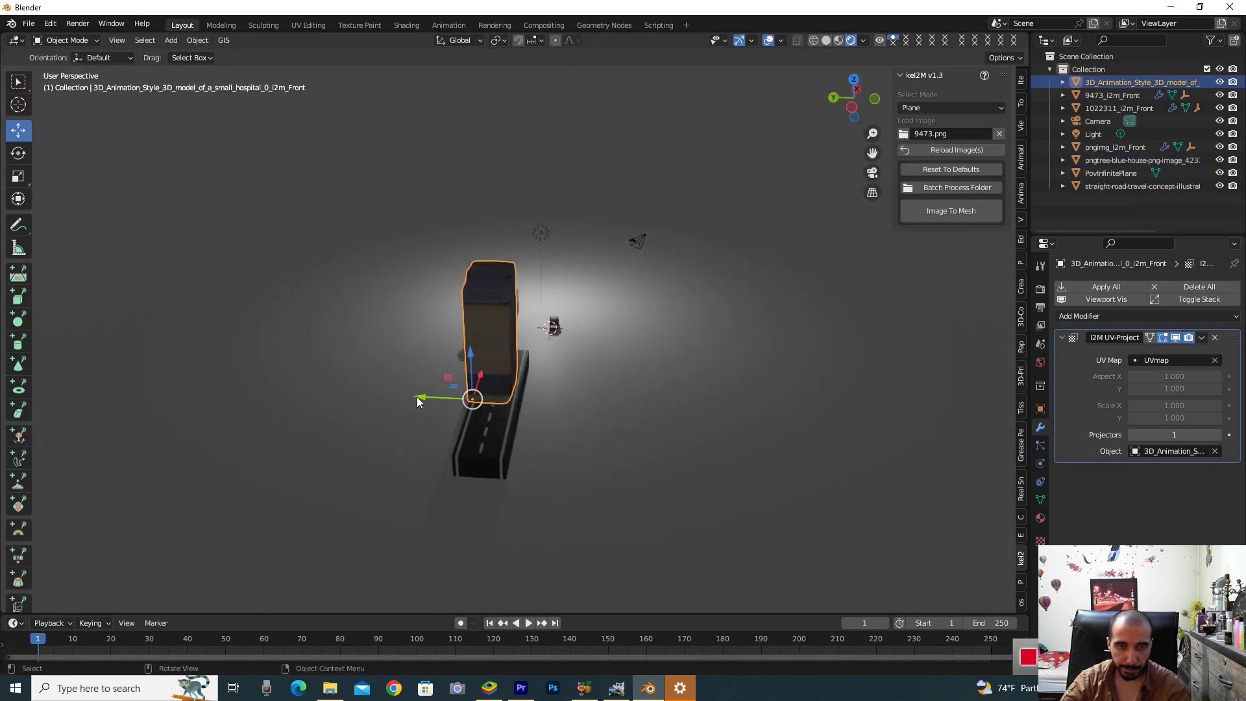
left_click_drag(419, 401, 307, 389)
mouse_move(352, 355)
left_mouse_down()
mouse_move(335, 448)
mouse_move(351, 415)
left_mouse_up()
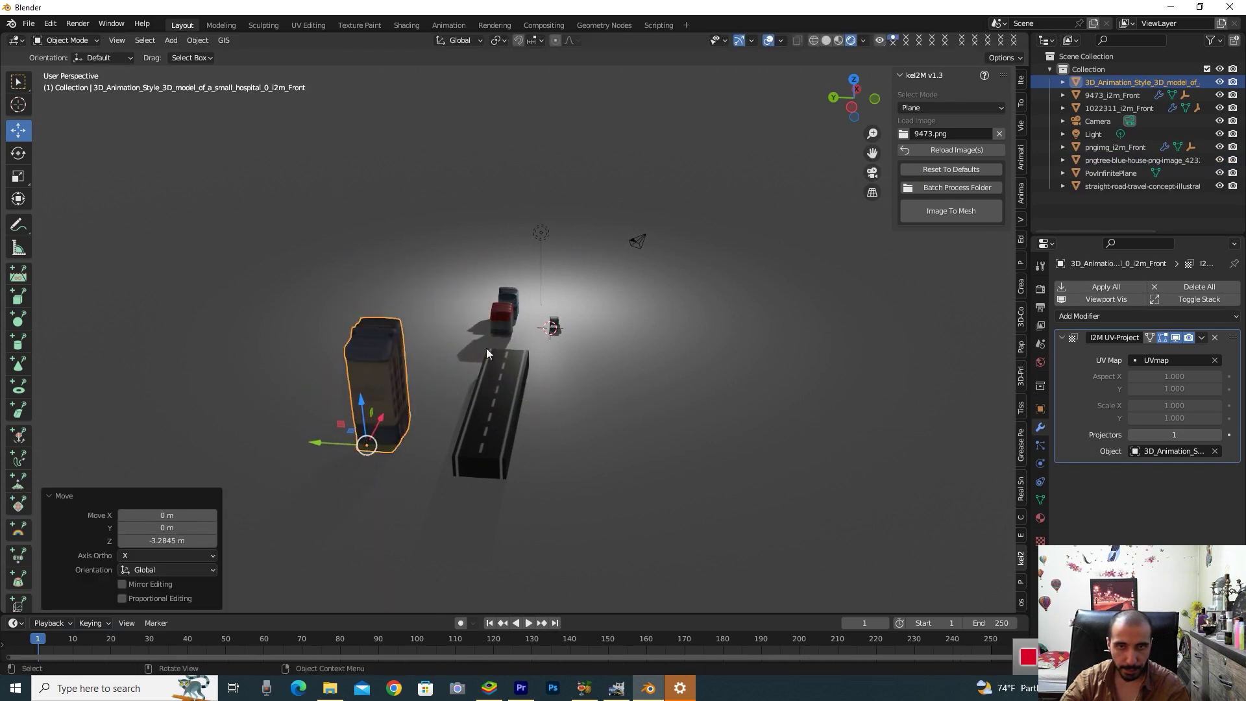
left_click_drag(855, 117, 837, 87)
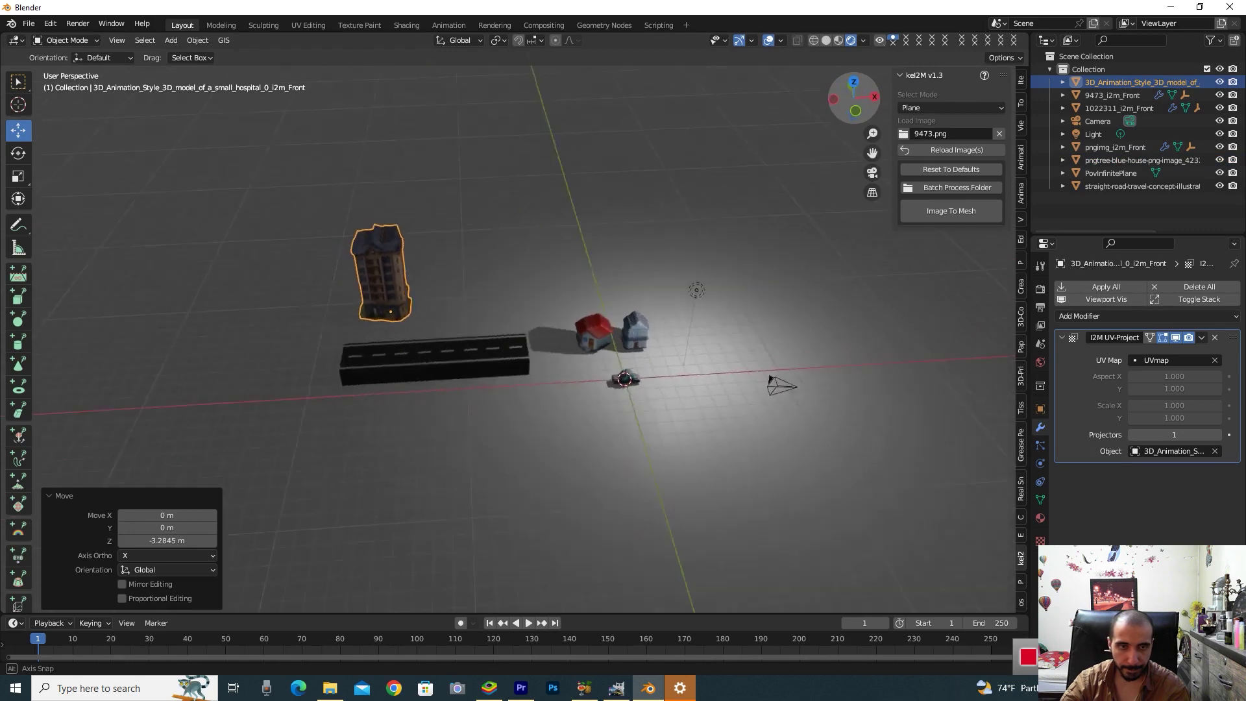
left_click_drag(836, 88, 850, 115)
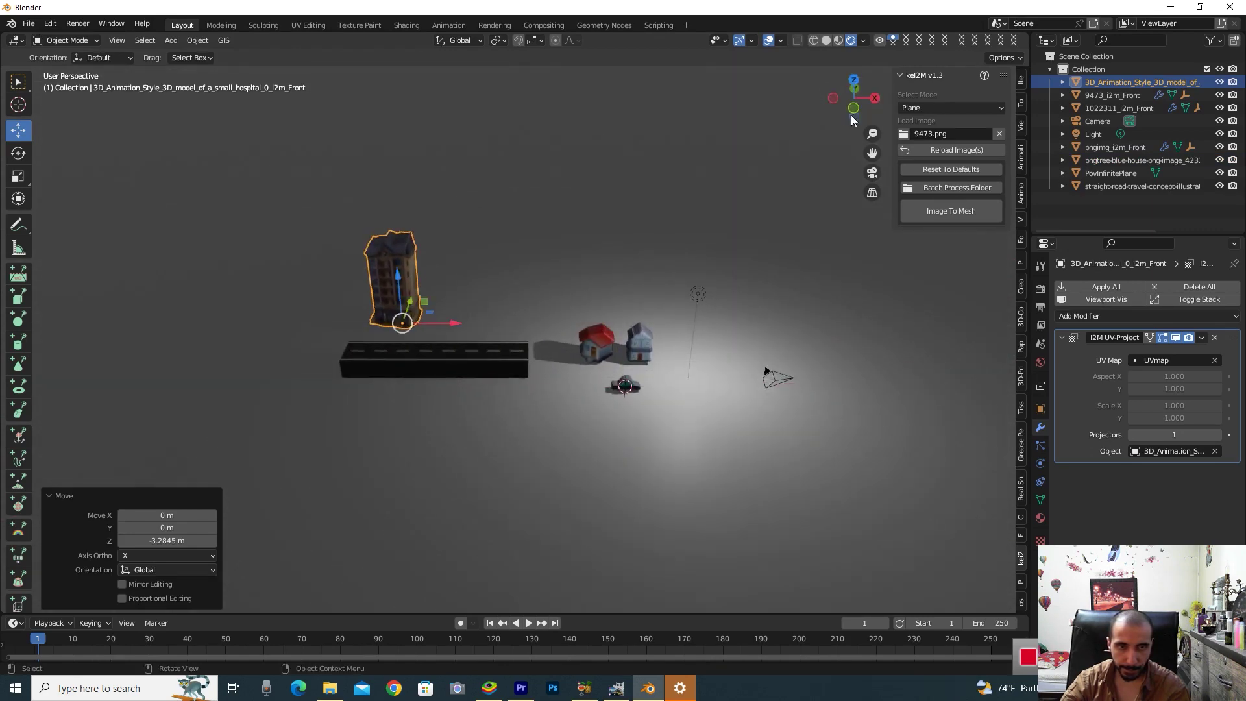
left_click(630, 223)
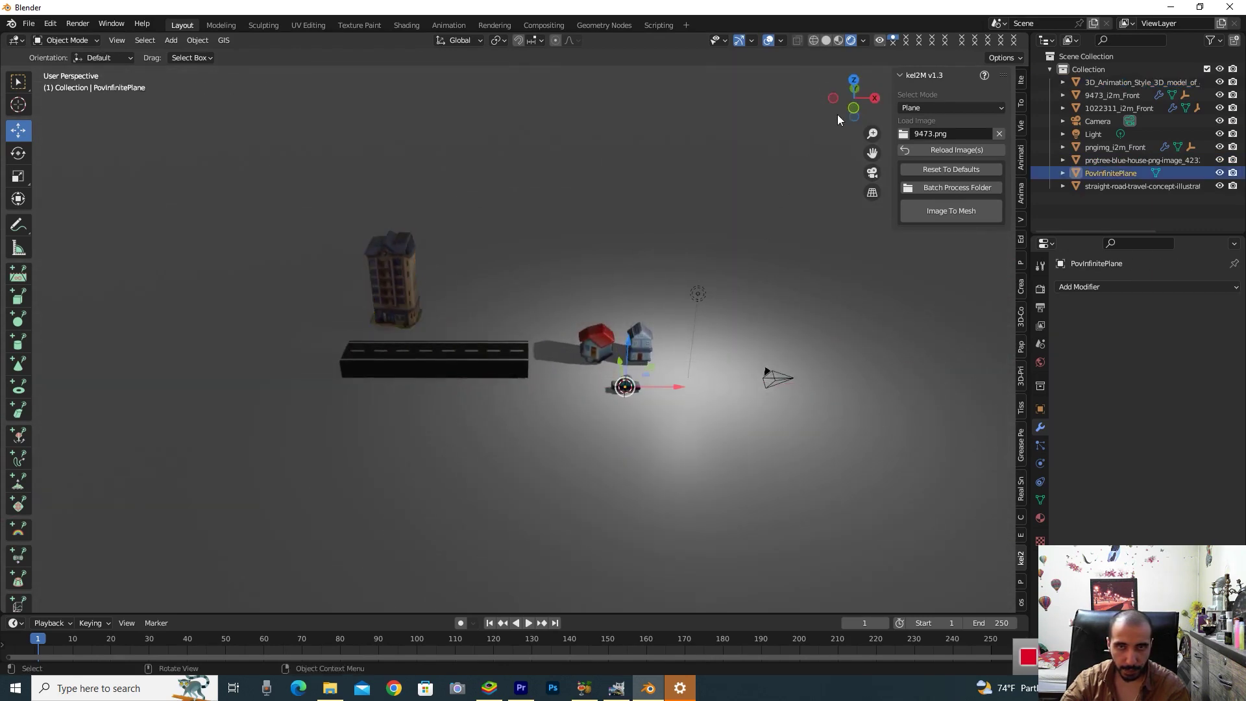
left_click_drag(837, 114, 853, 97)
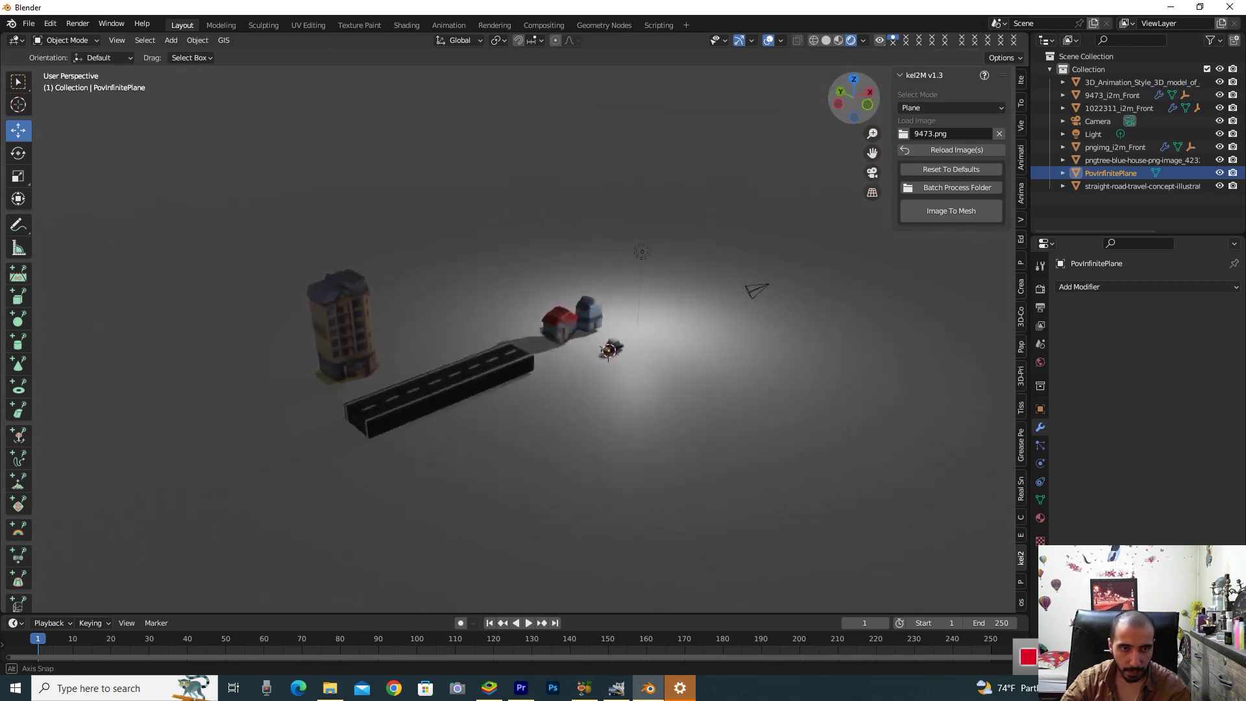
left_click_drag(852, 97, 853, 97)
Enlarge, then shrink the red house, and return the view to solid shading.
left_click(596, 352)
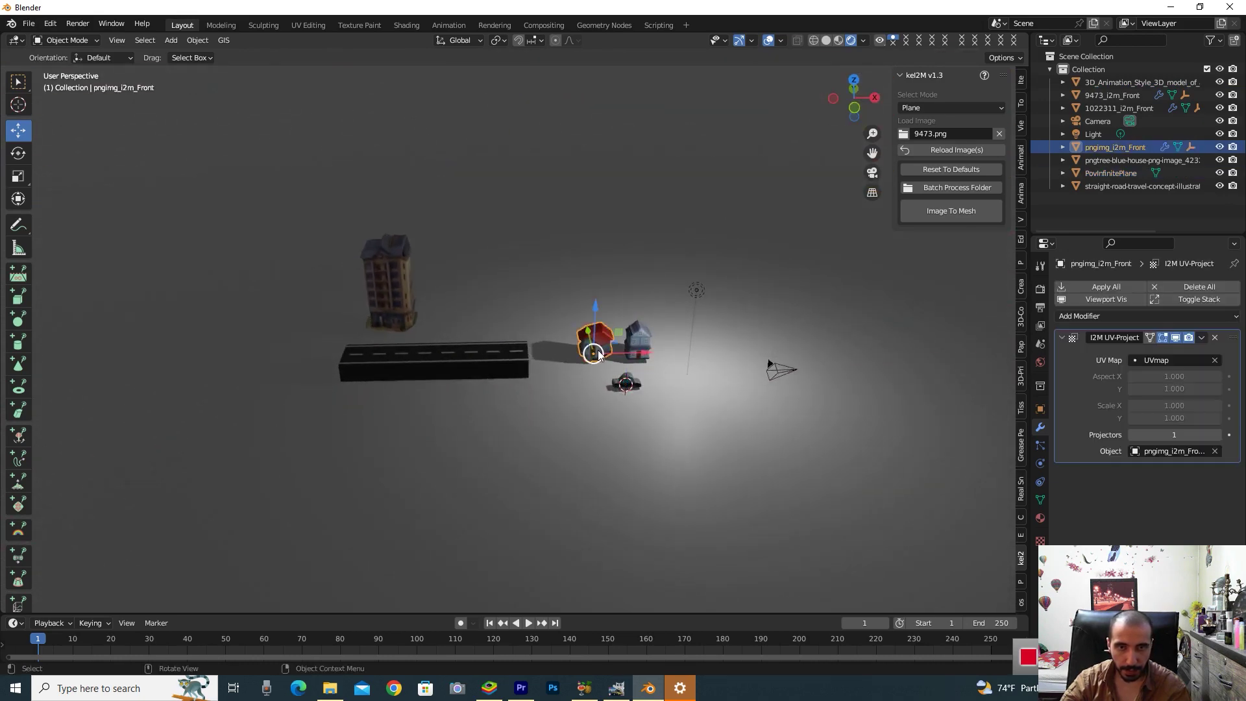
key("s")
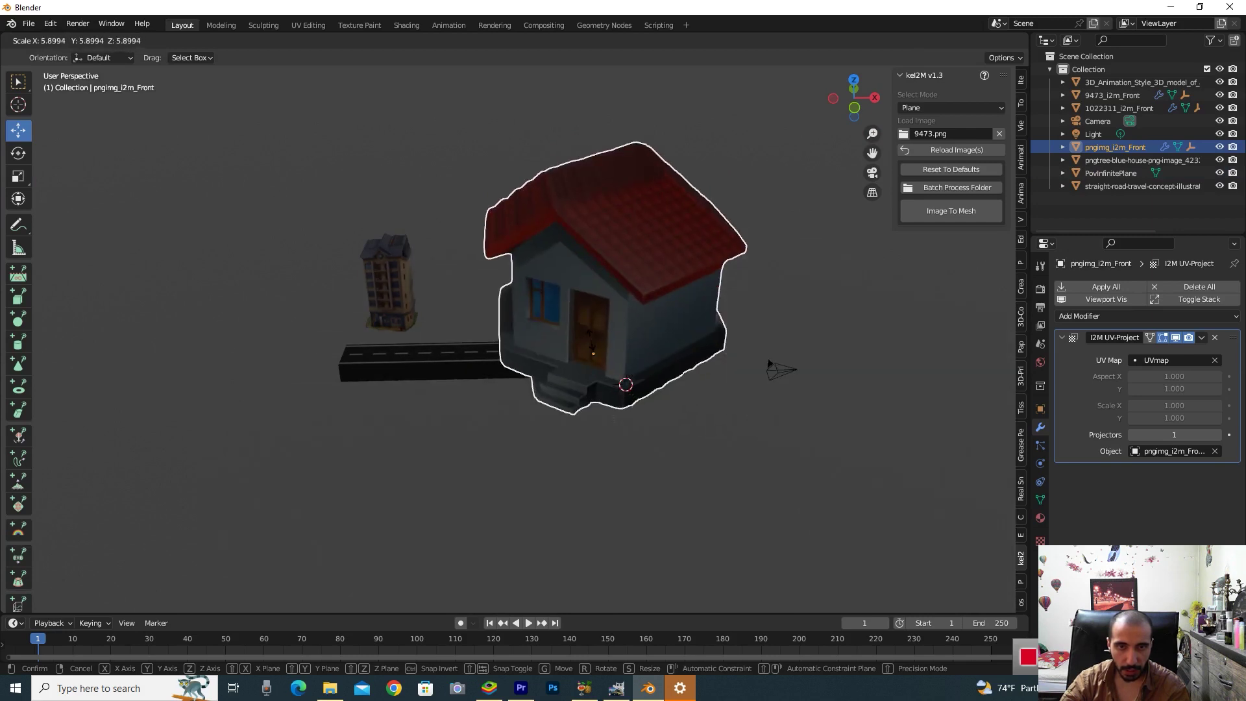
left_click(591, 340)
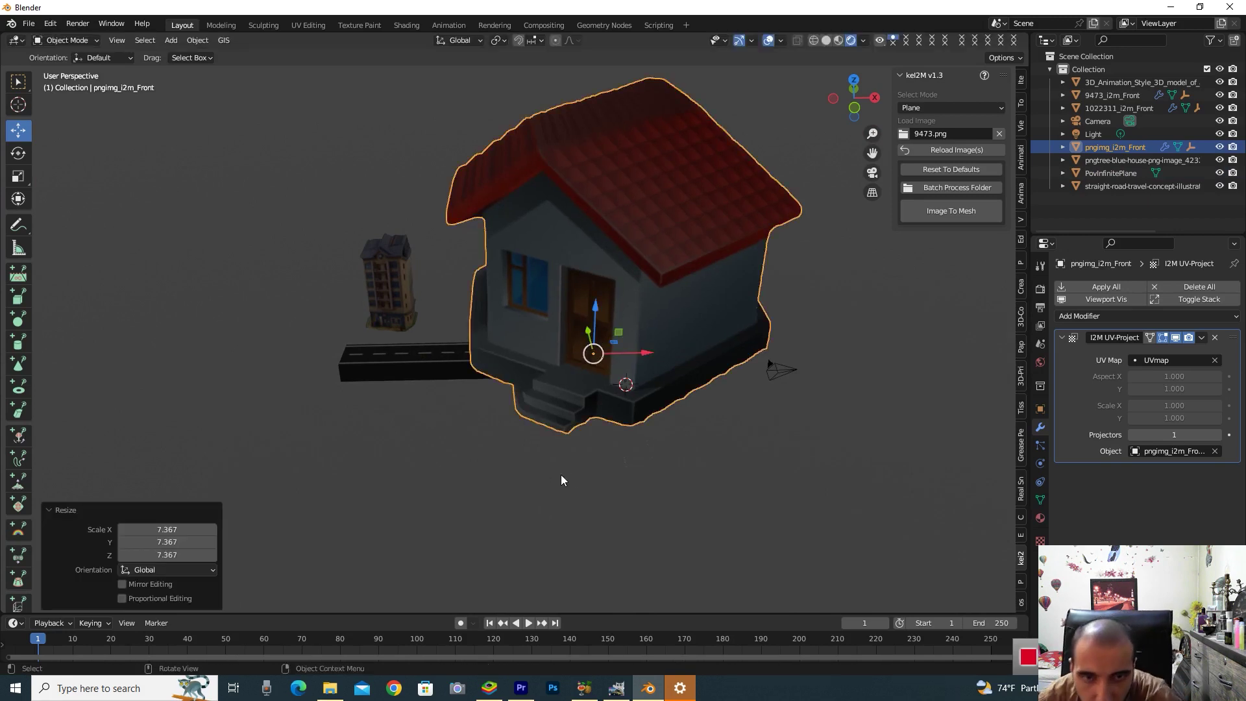
key("s")
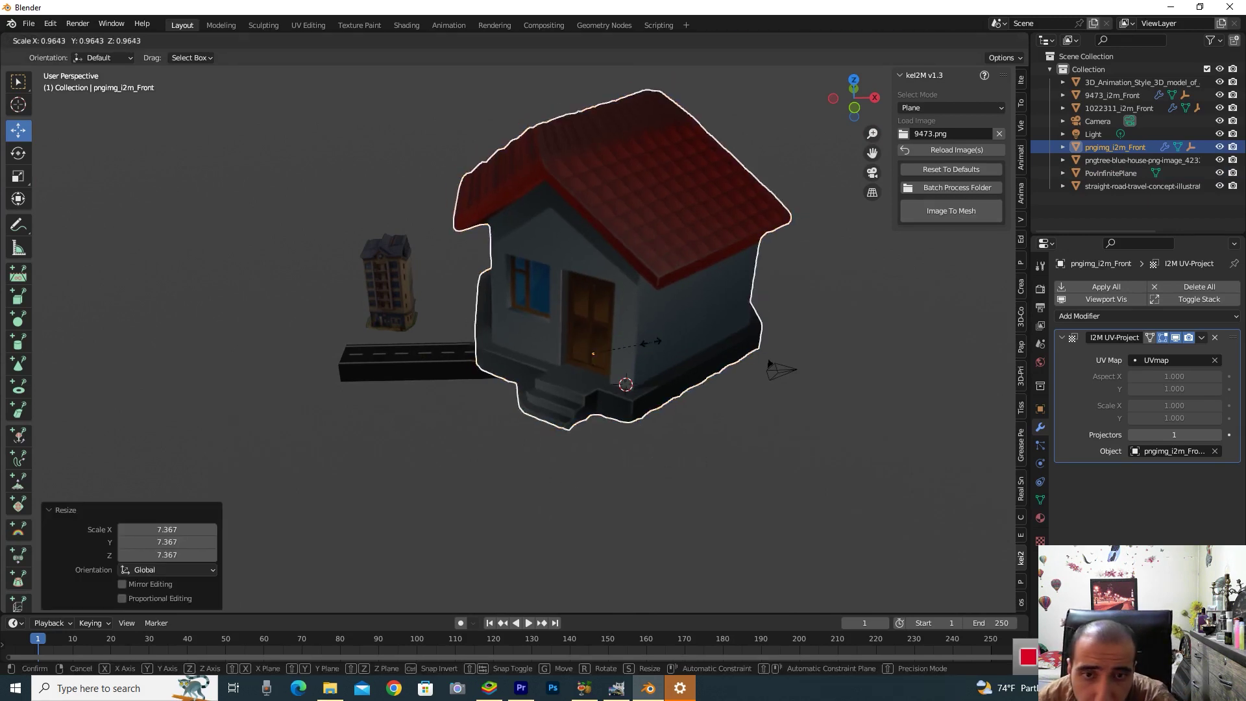
left_click(620, 341)
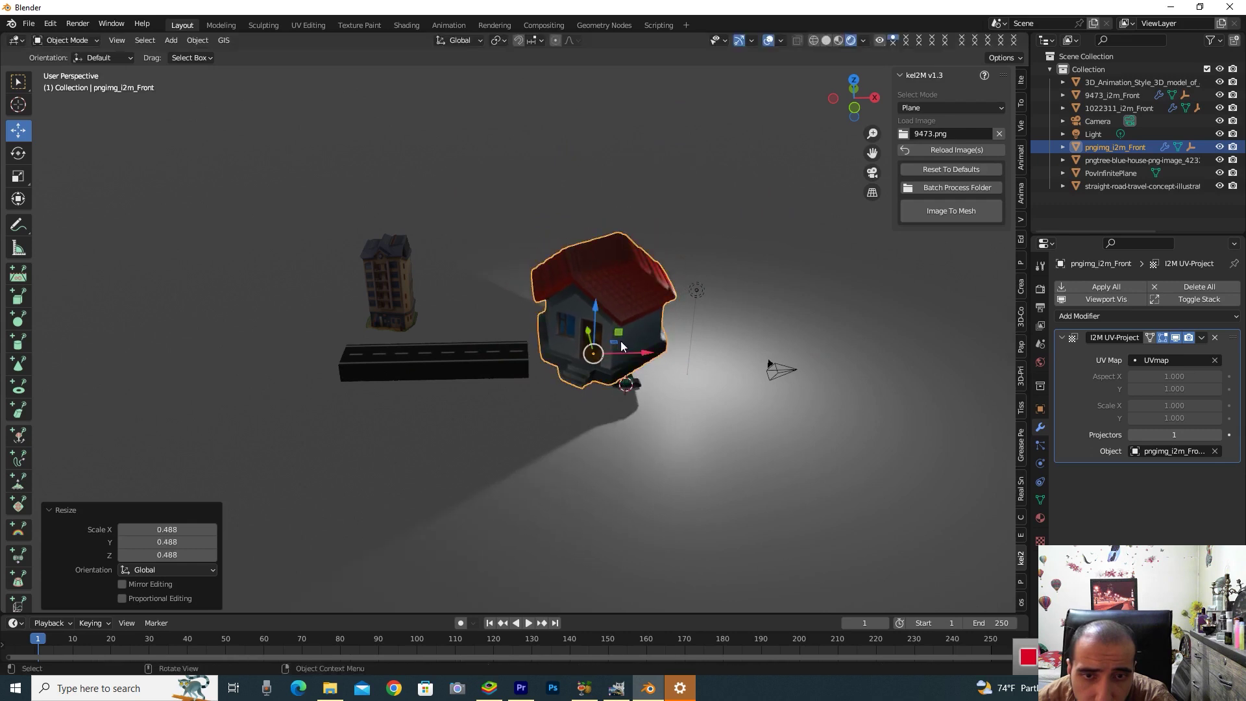
left_click(826, 42)
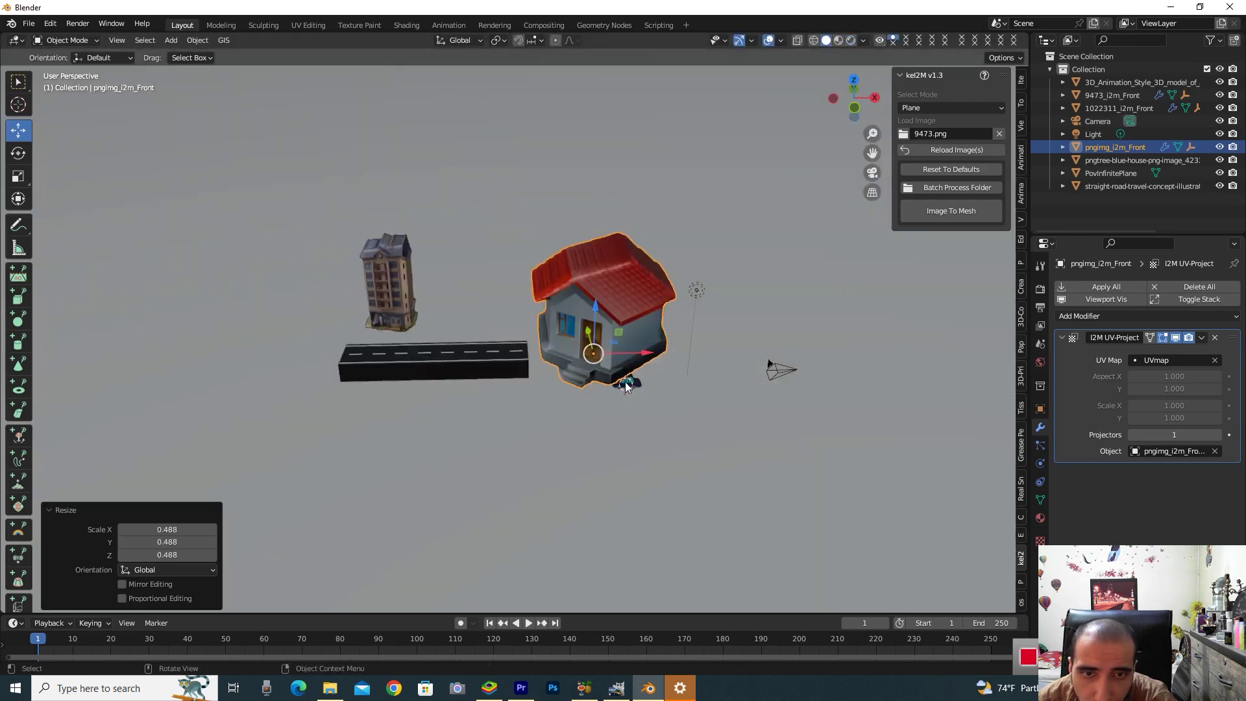
Shrink the red house further and set it on the ground at about -1.2772 m Z.
left_click_drag(642, 357, 532, 373)
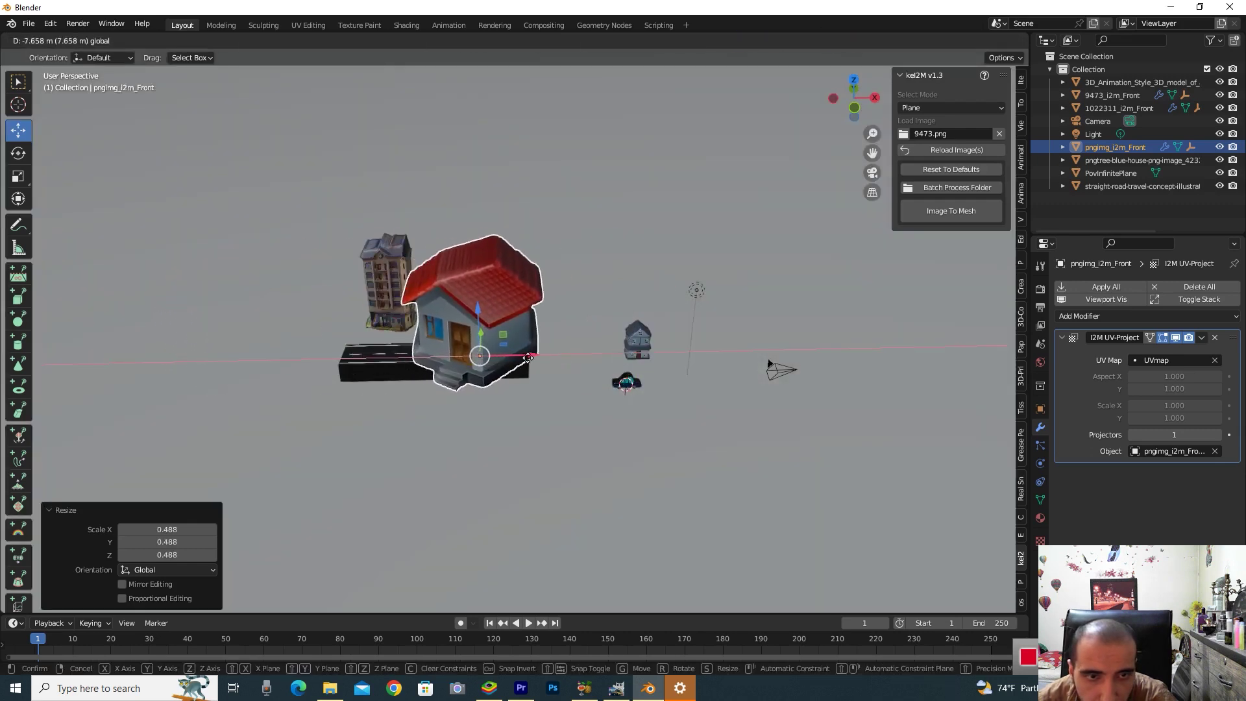
key("s")
left_click(502, 368)
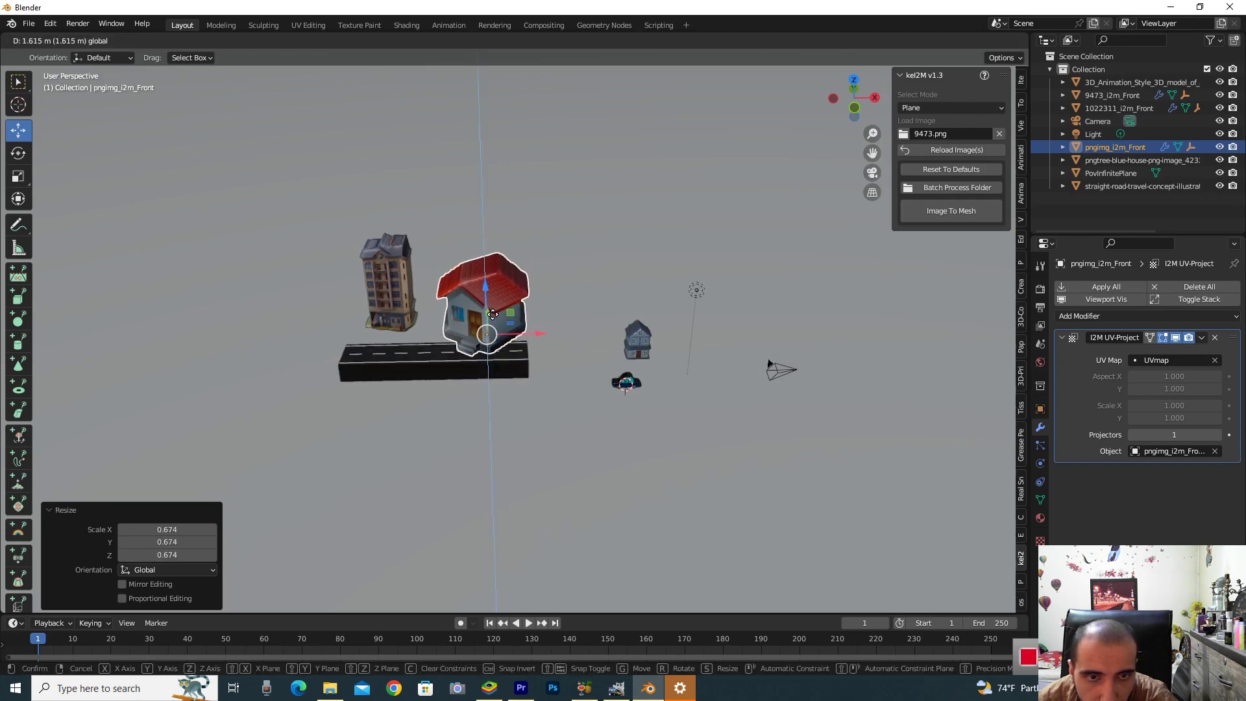
left_click_drag(491, 338, 490, 319)
left_click_drag(850, 115, 828, 102)
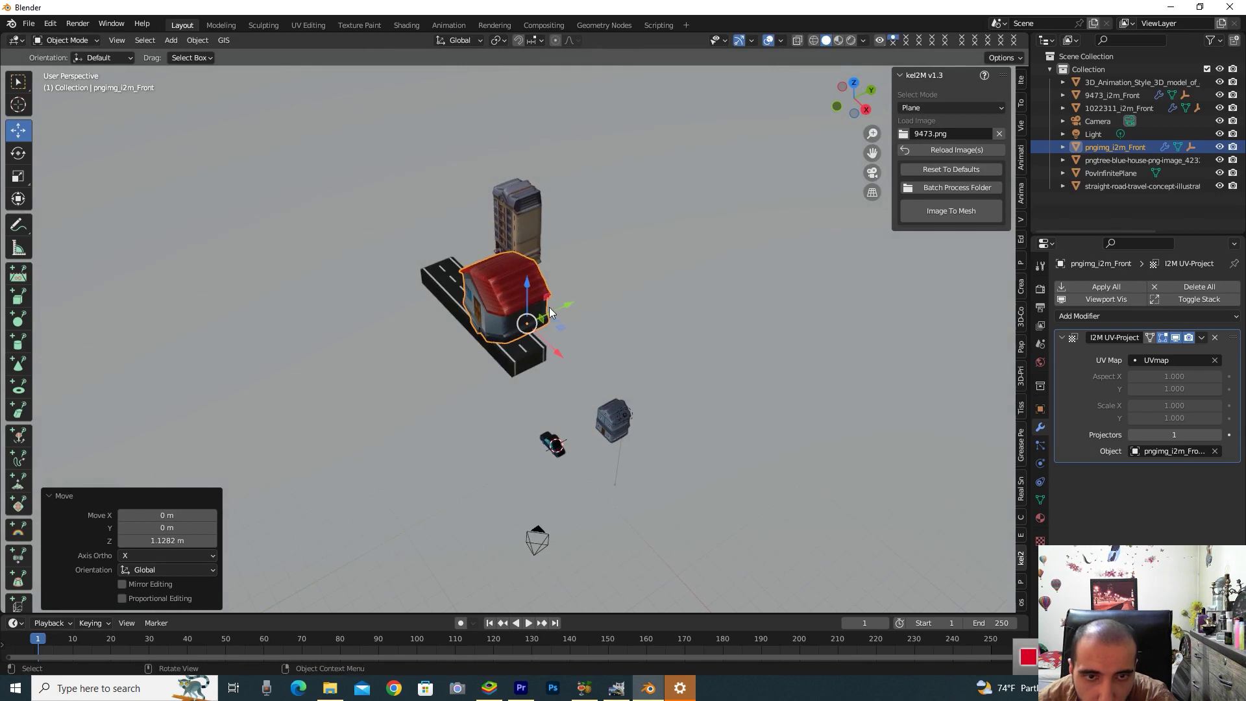
mouse_move(554, 310)
left_mouse_down()
mouse_move(607, 293)
mouse_move(581, 286)
mouse_move(595, 279)
left_mouse_up()
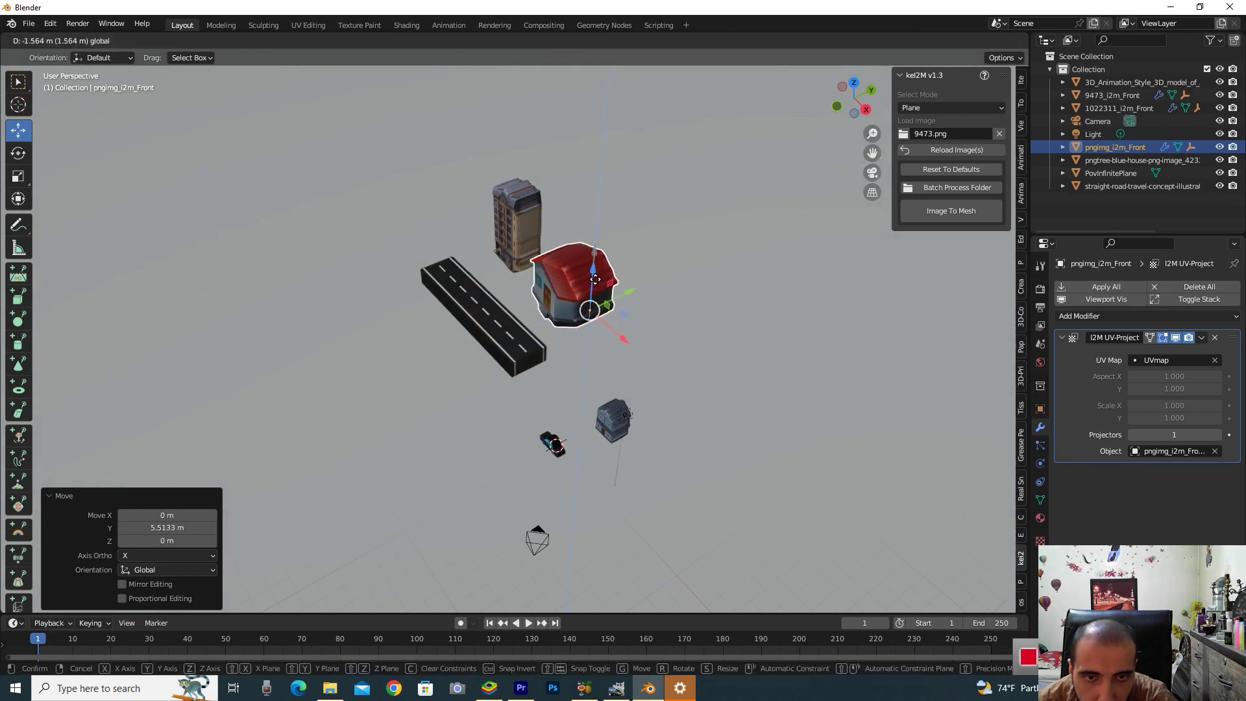
left_click_drag(591, 278, 592, 273)
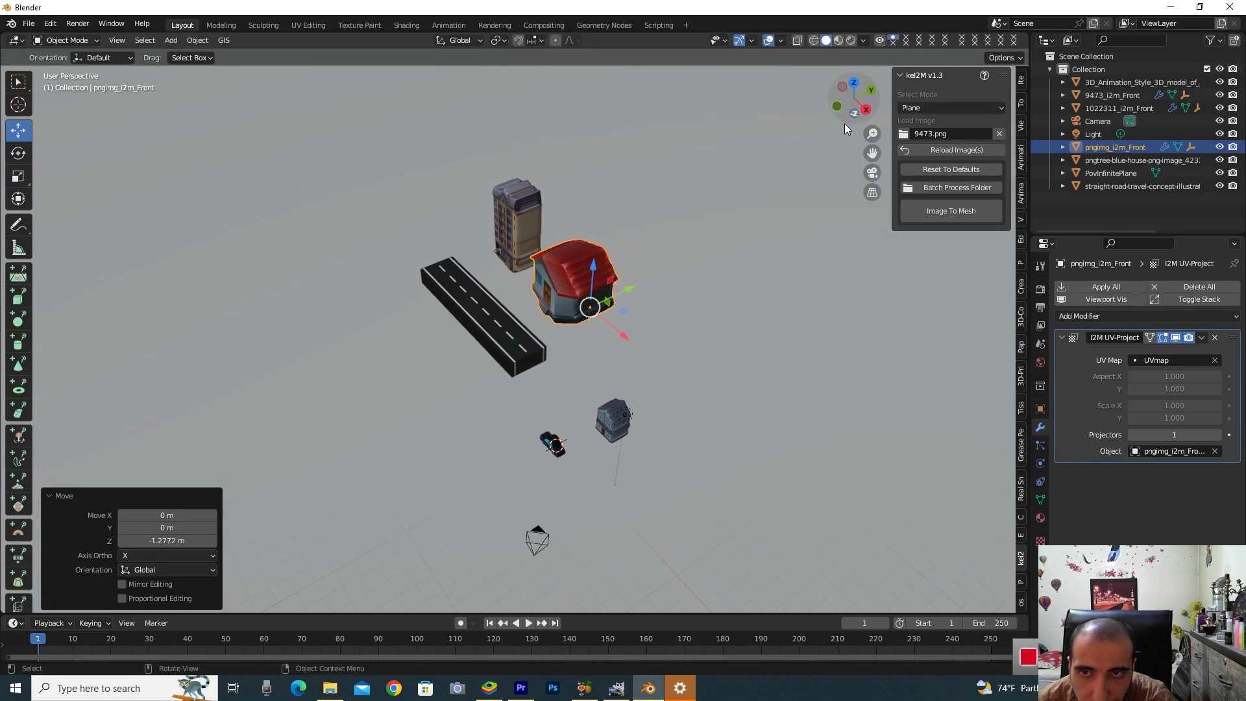
left_click_drag(844, 123, 817, 103)
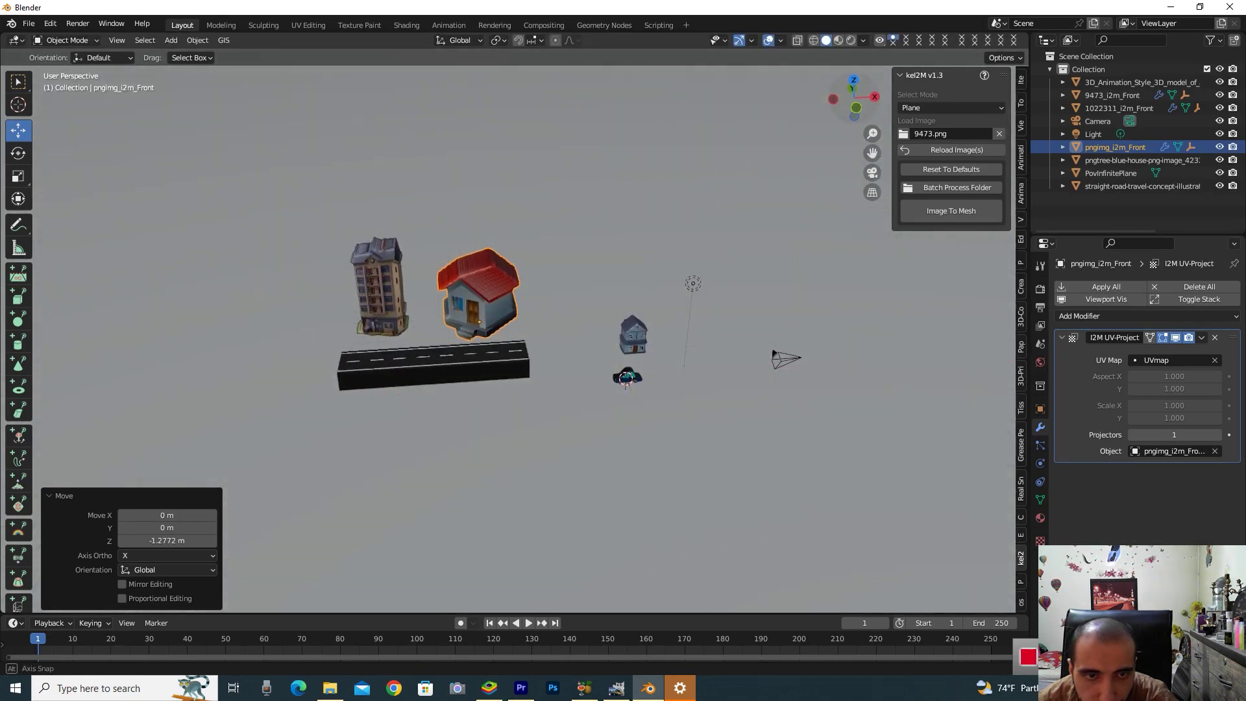
left_click(380, 319)
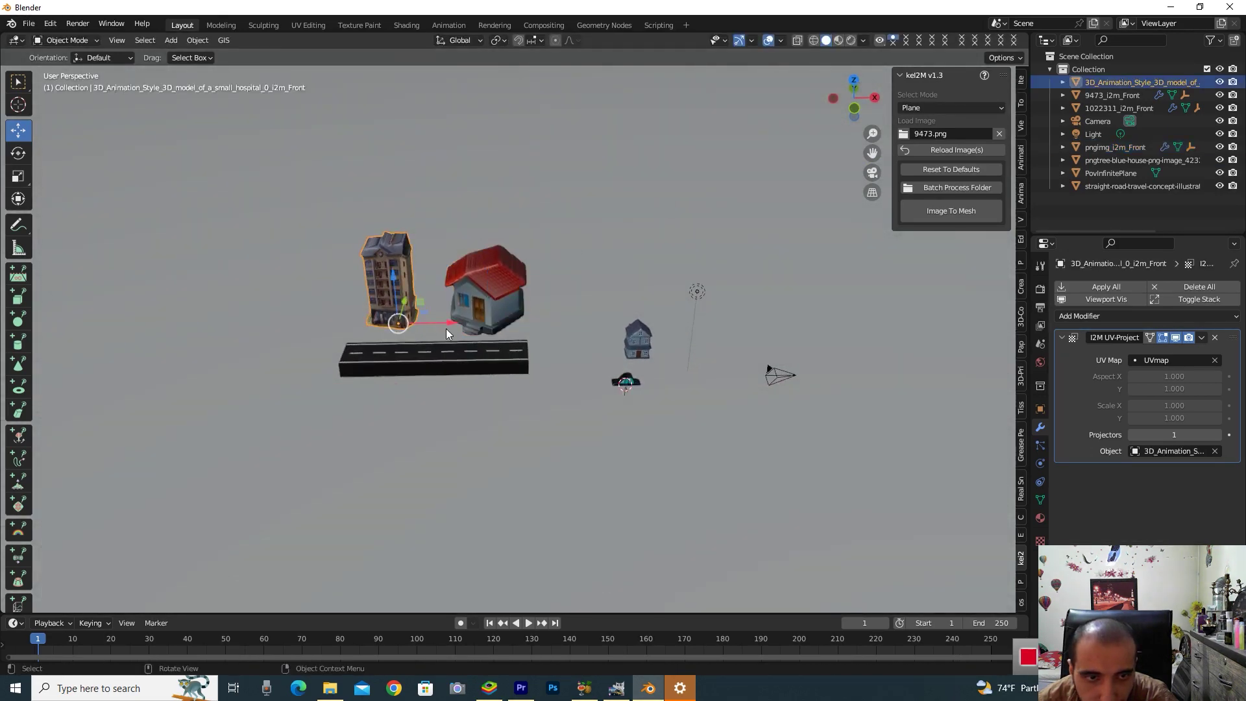
Nudge the tall building left, move the blue house to the road's left end, and scale it ~3.07.
left_click_drag(446, 328, 432, 322)
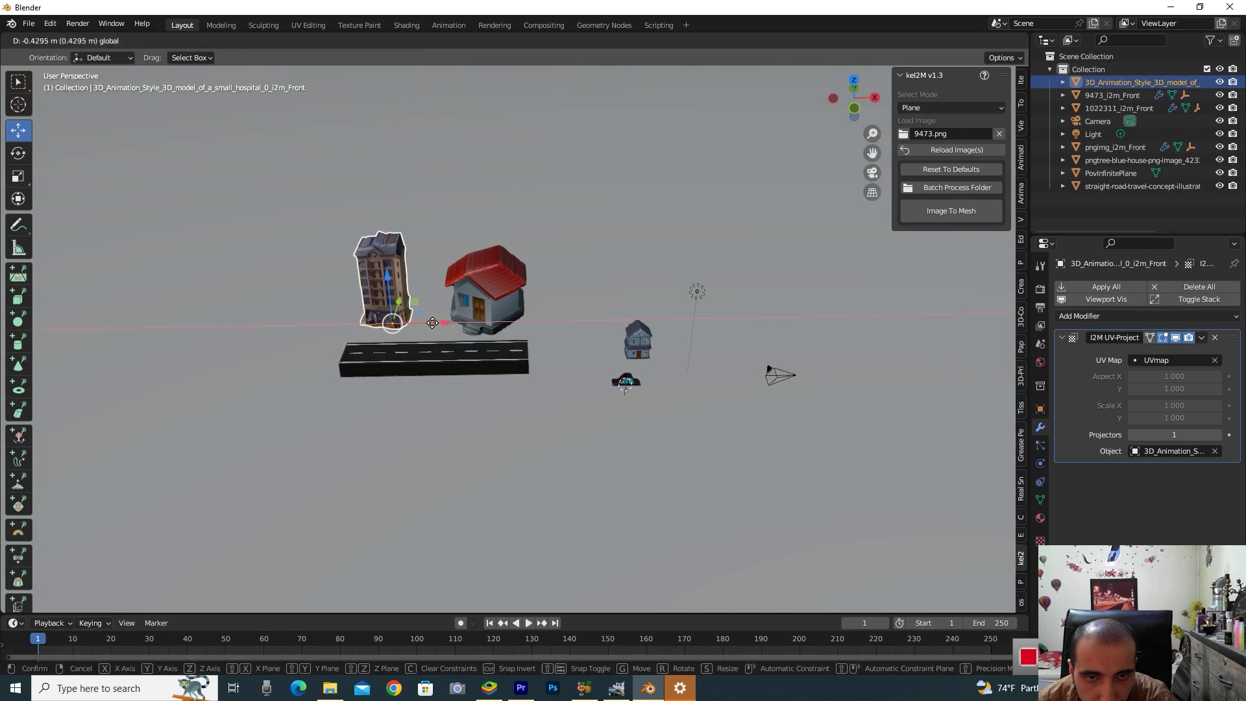
left_click(642, 358)
key("g")
key("x")
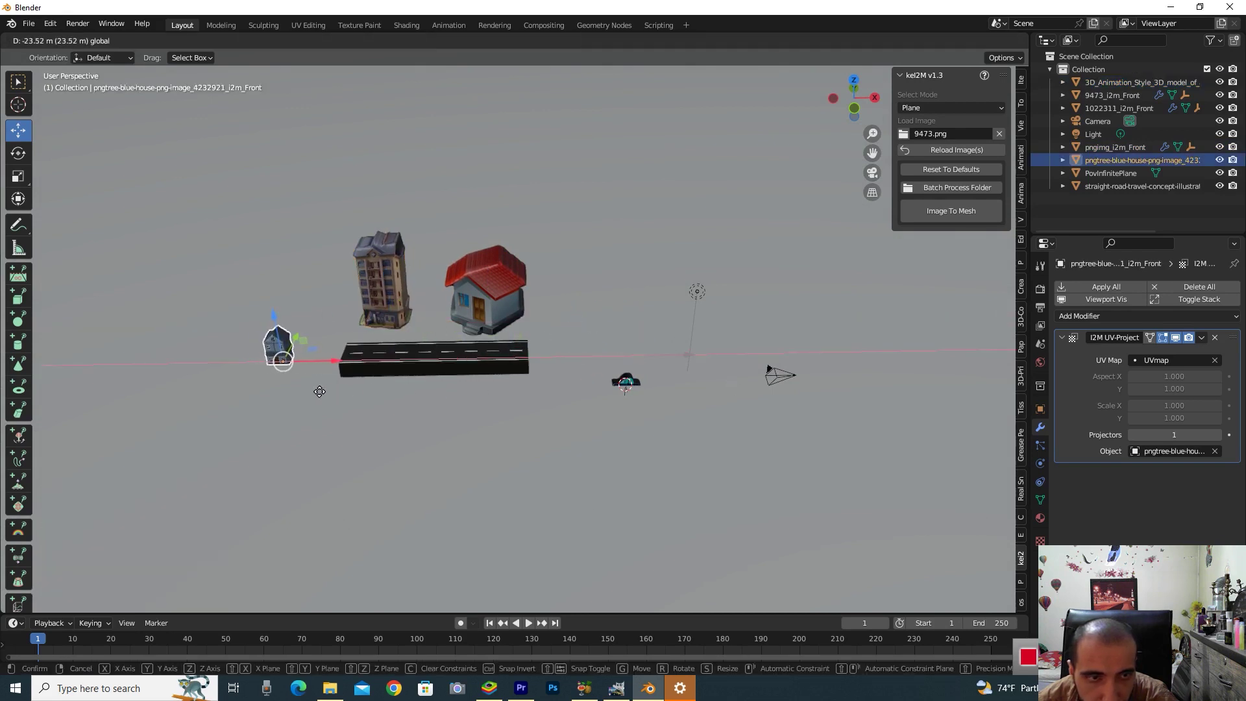
left_click(320, 391)
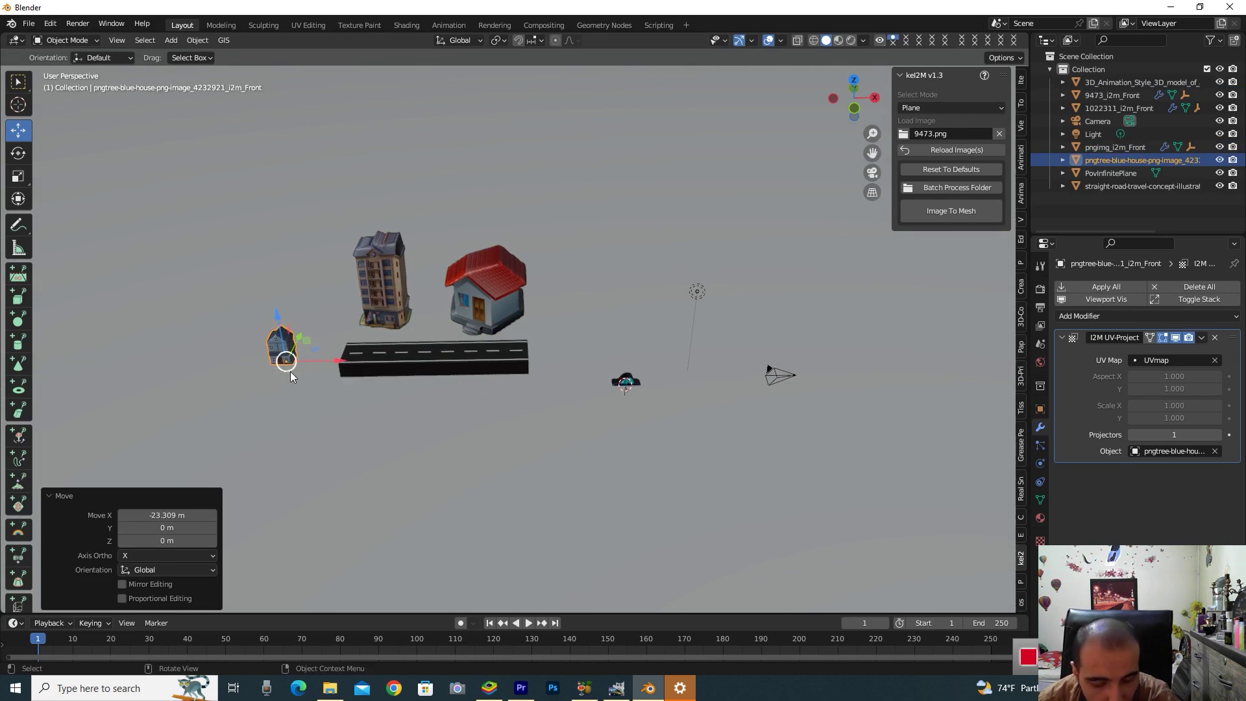
key("s")
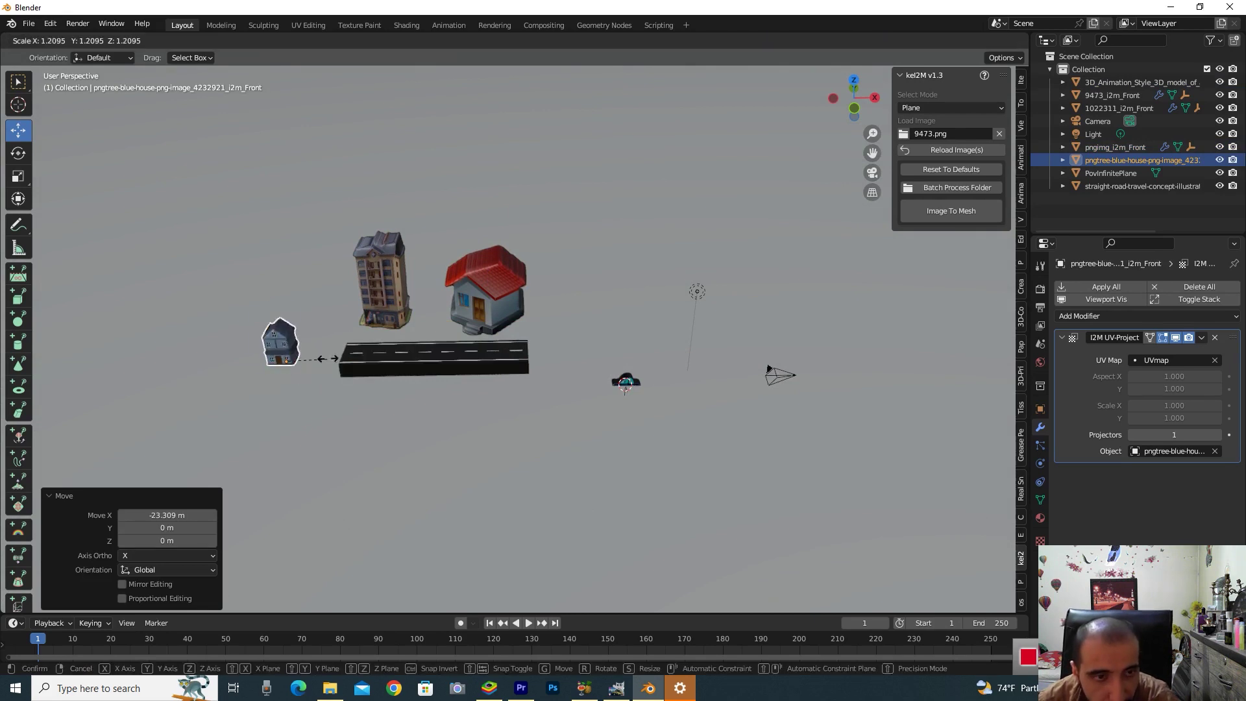
left_click(387, 328)
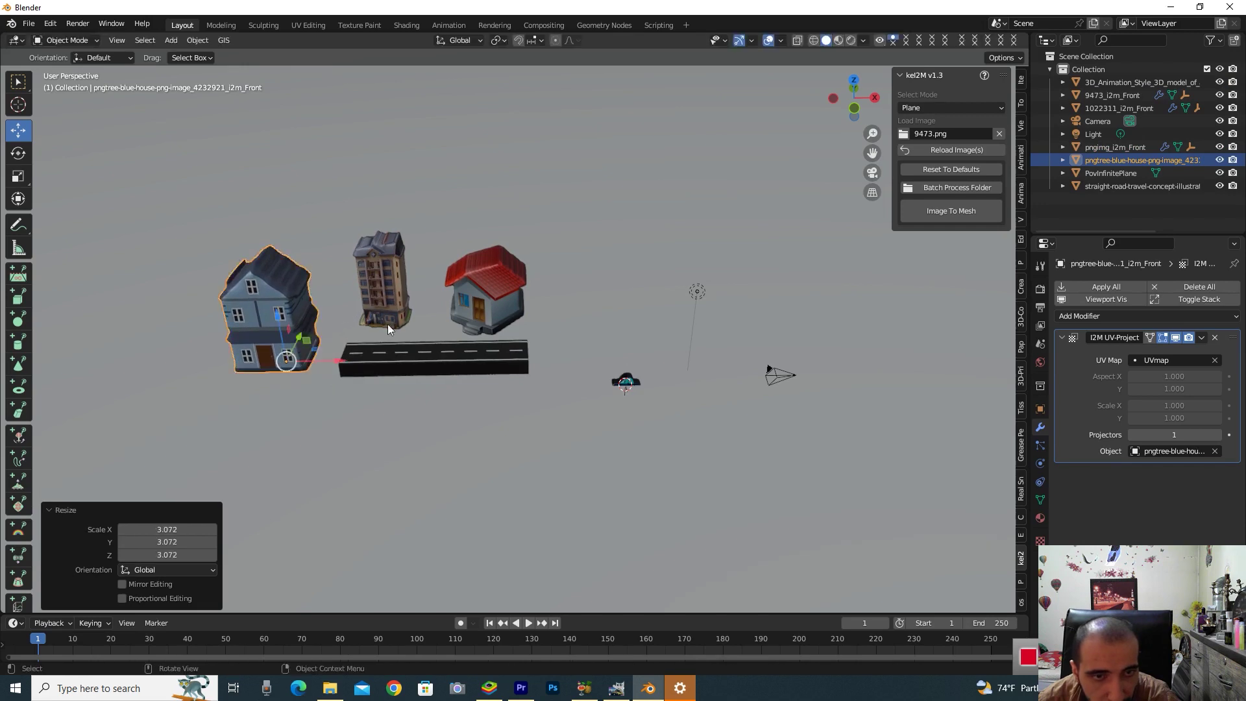
left_click(487, 372)
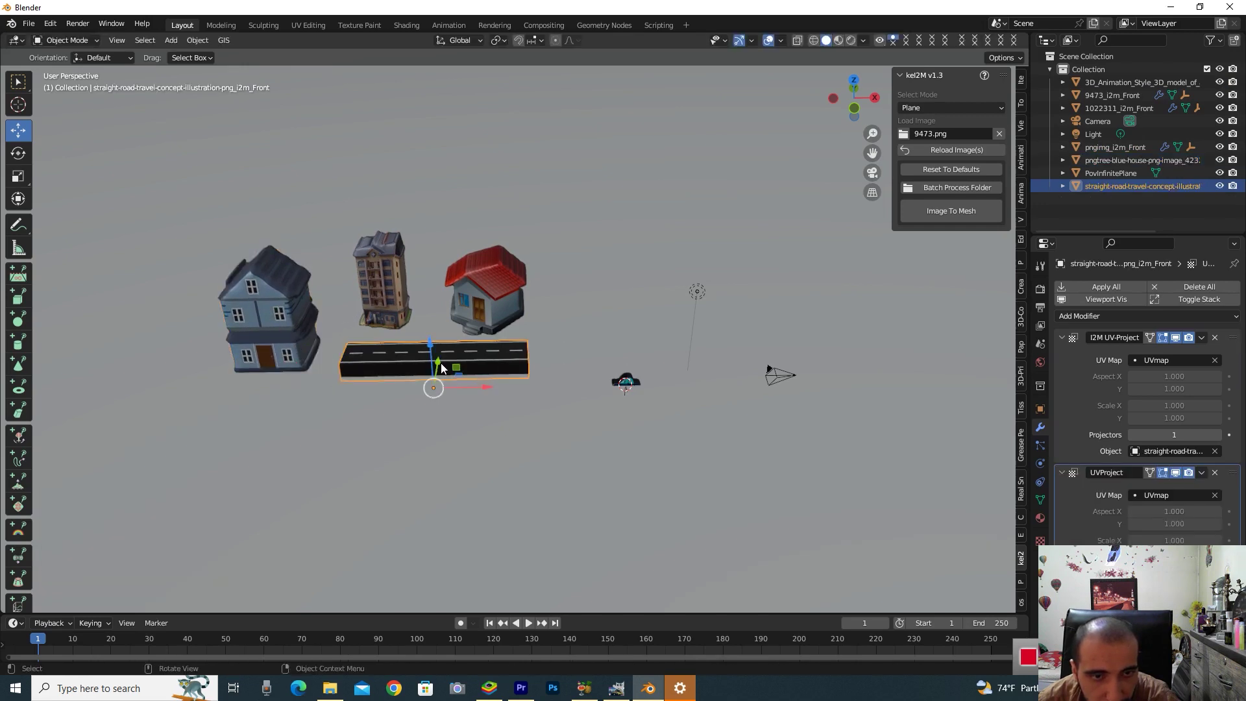
Enlarge and shift the road, and lower the red-roof house slightly.
left_click_drag(434, 367, 435, 376)
key("s")
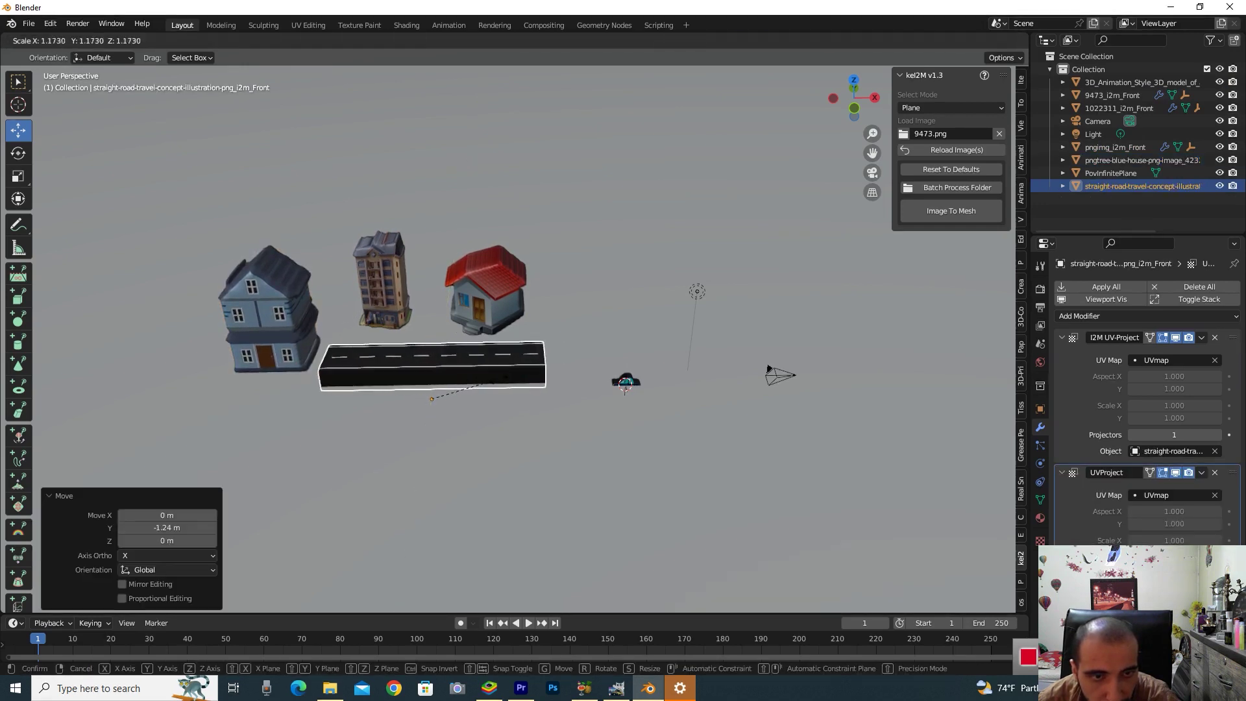
left_click(431, 398)
left_click(505, 324)
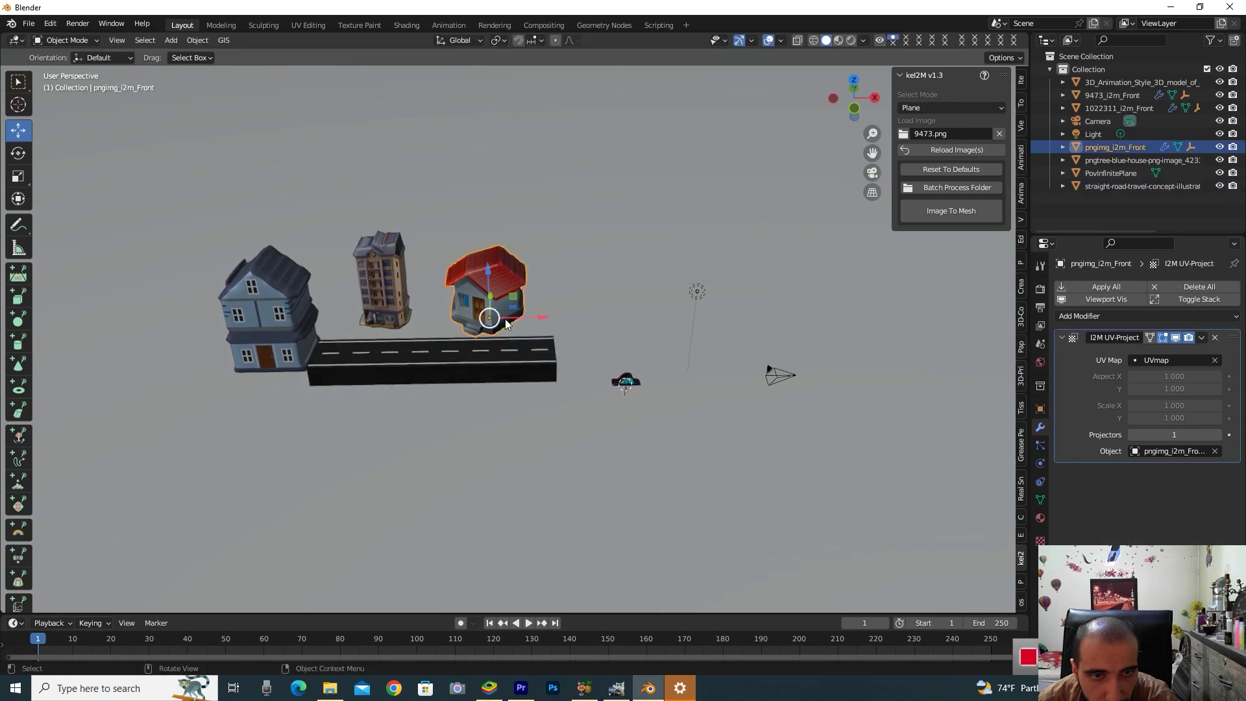
left_click_drag(493, 310, 492, 316)
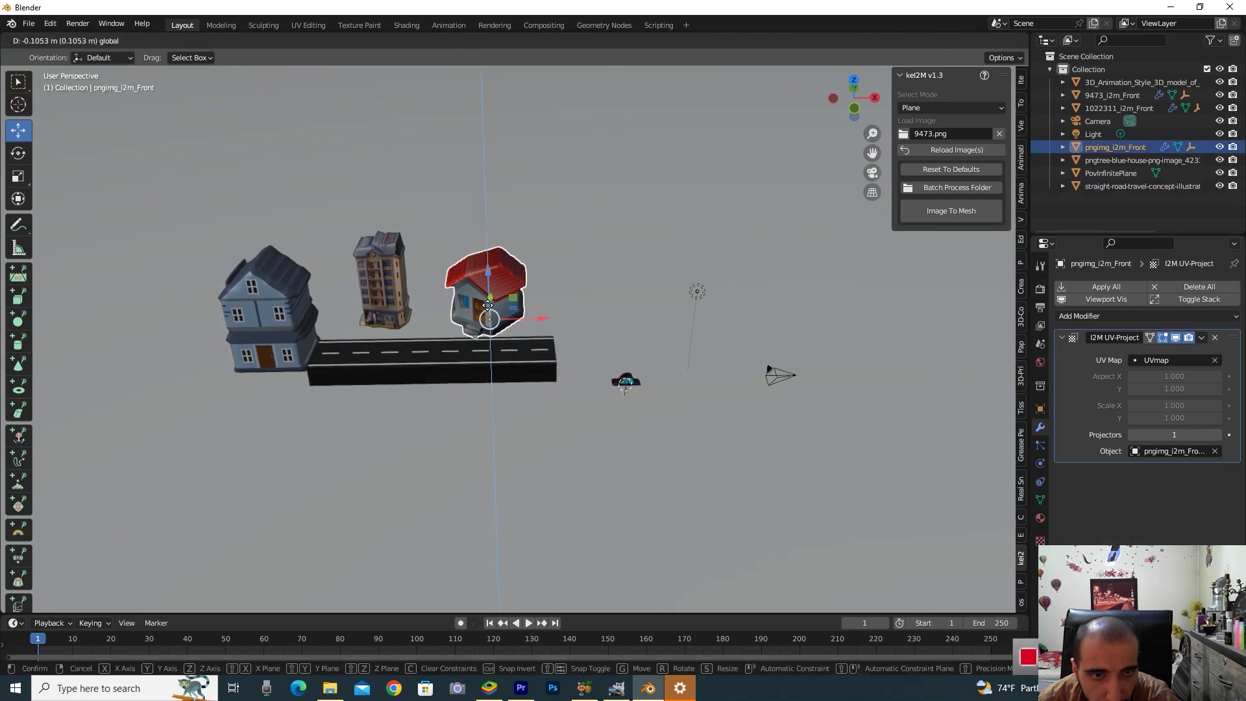
middle_click_drag(585, 293, 511, 338)
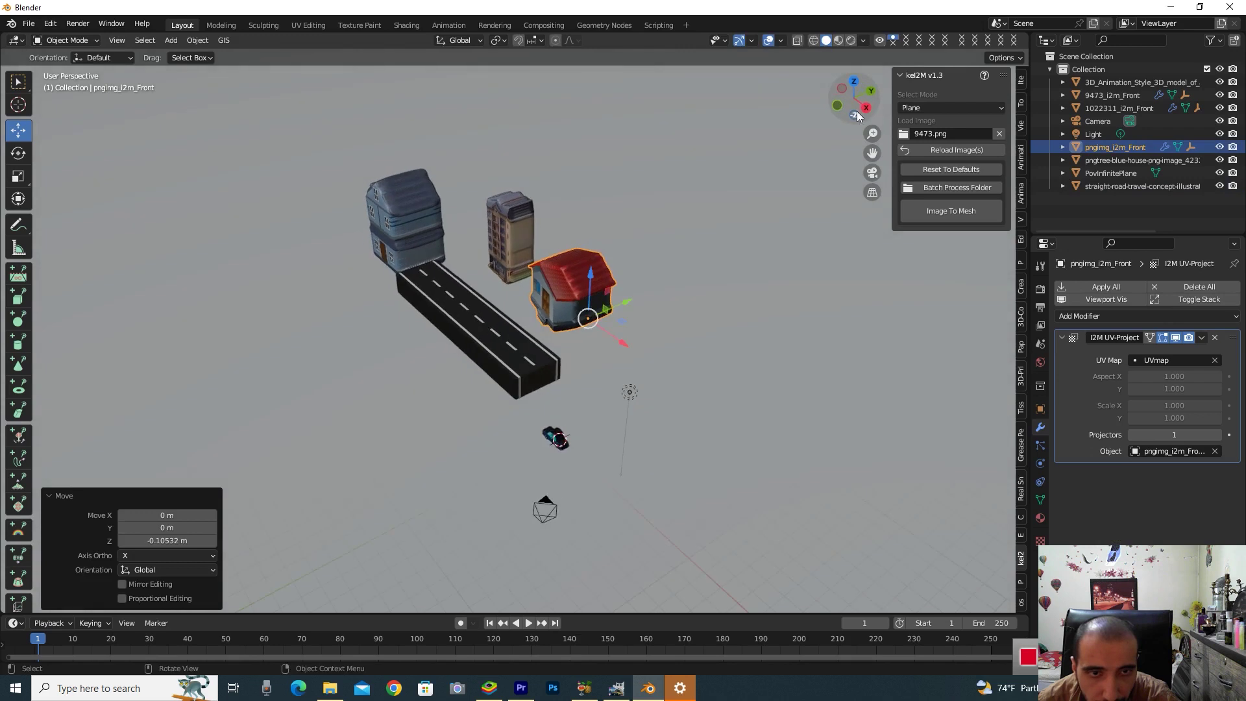
left_click(511, 343)
left_click_drag(474, 333, 482, 329)
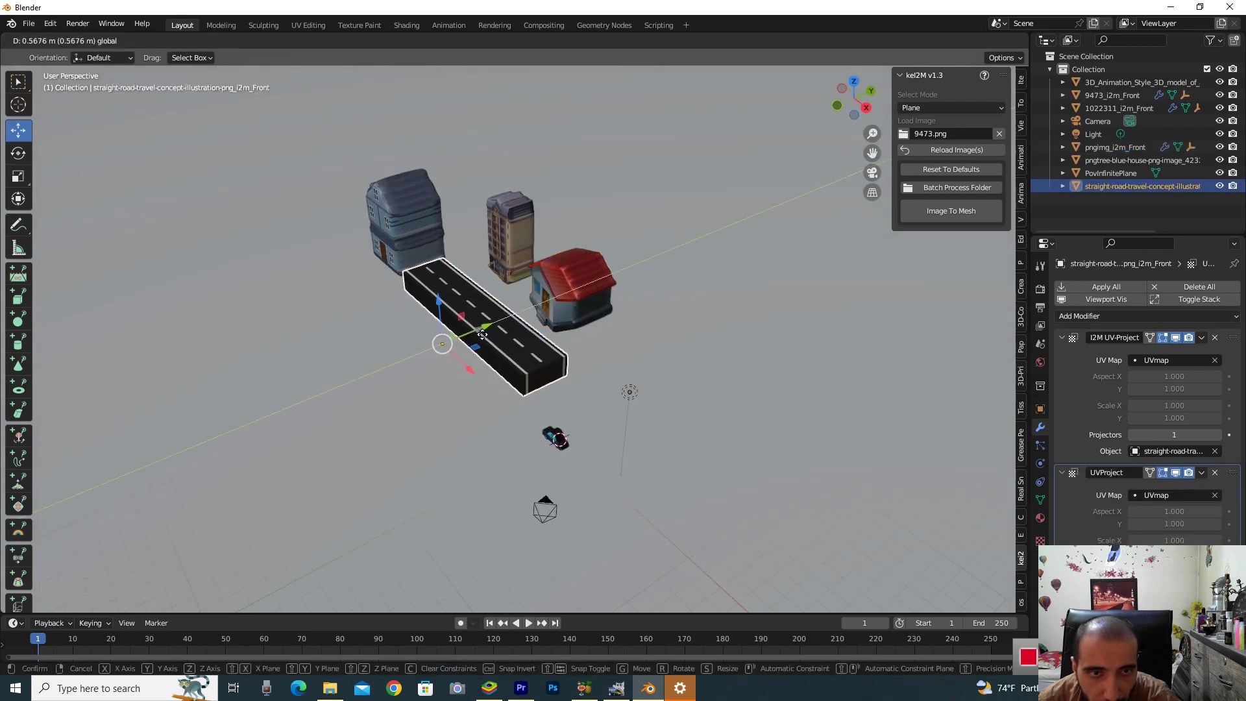
Move the red-roof house toward the road, shift the tall building along Y, and scale it 1.167.
left_click(607, 310)
left_click_drag(607, 310, 525, 268)
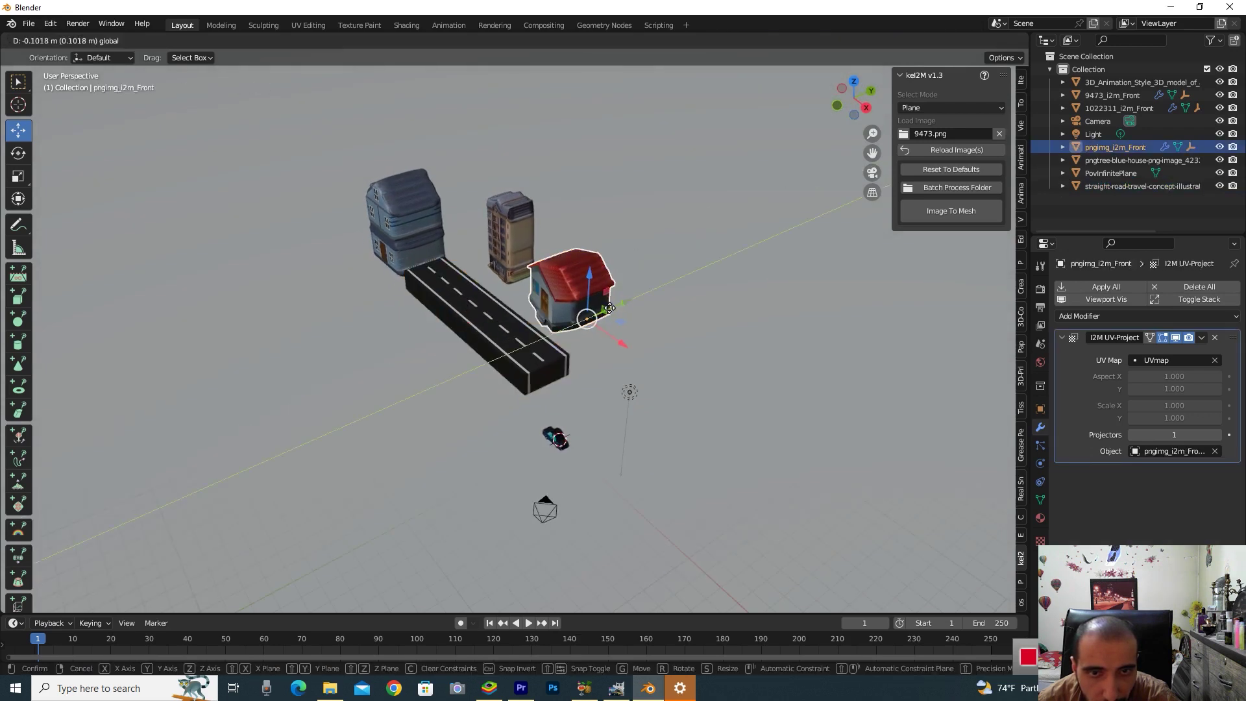
left_click(518, 250)
mouse_move(556, 264)
left_mouse_down()
mouse_move(535, 281)
mouse_move(541, 272)
left_mouse_up()
key("s")
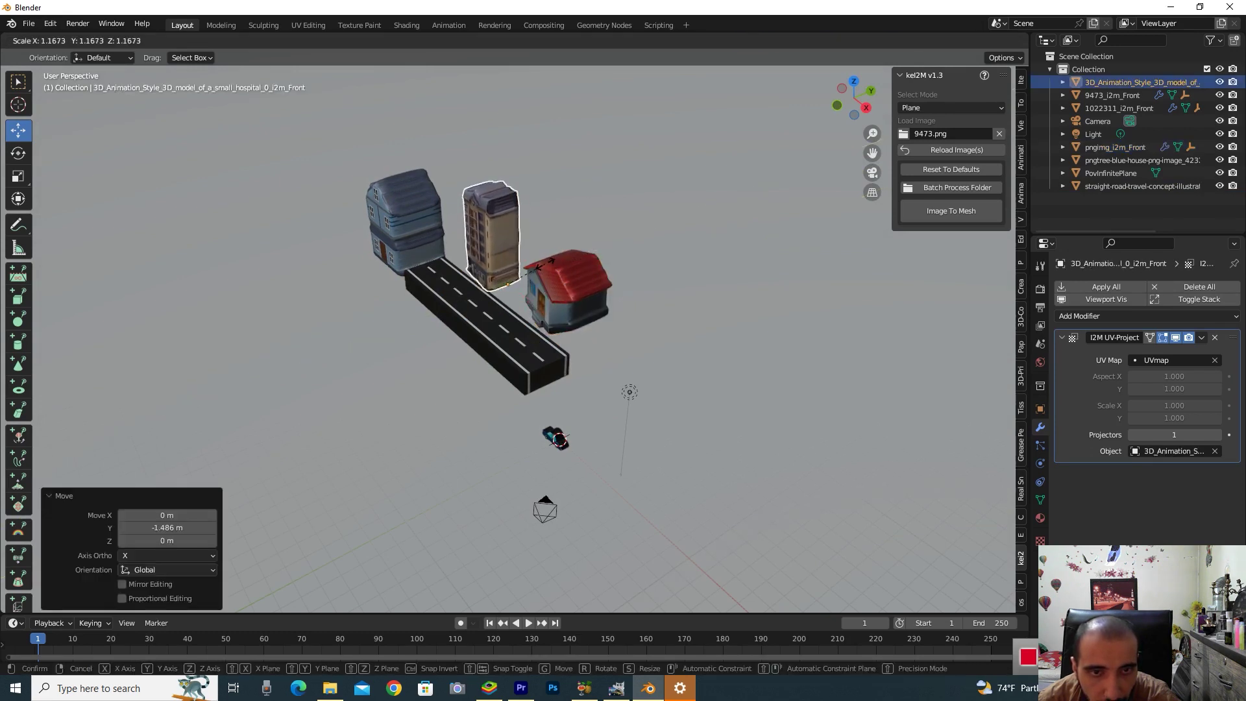
key("Return")
Rotate the tall building around the vertical Z axis.
left_click(18, 152)
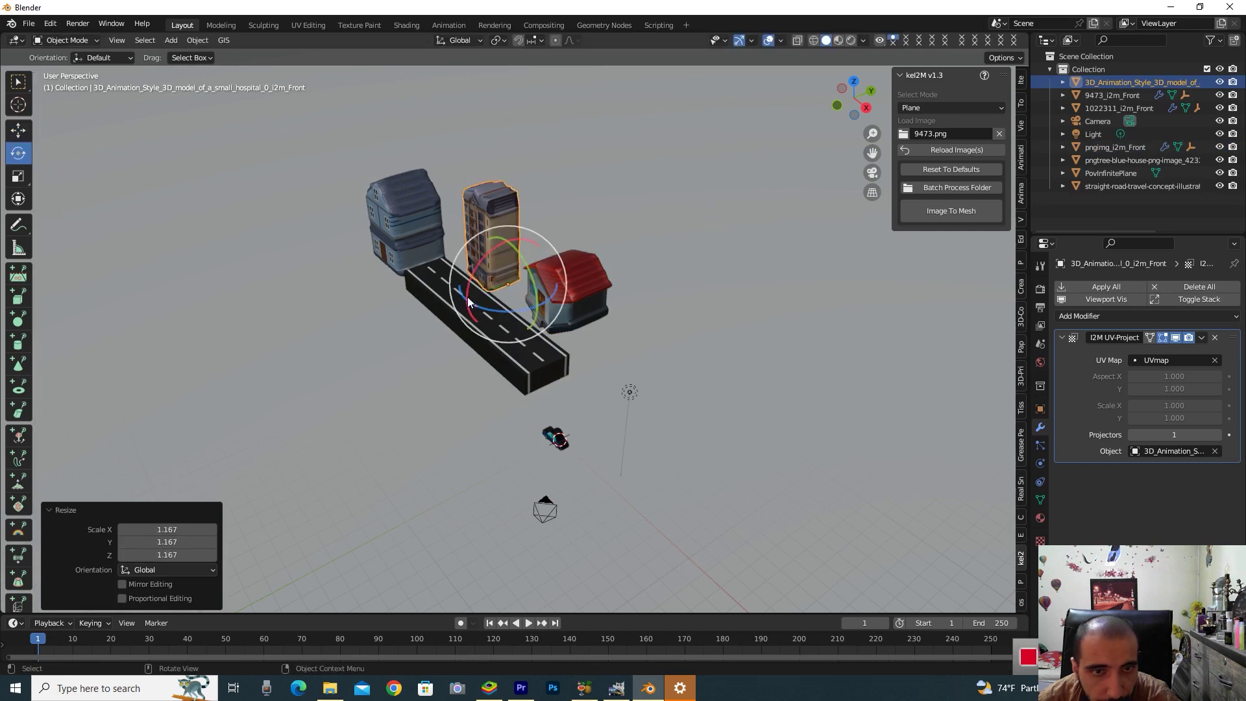
left_click_drag(507, 311, 518, 312)
left_click(664, 309)
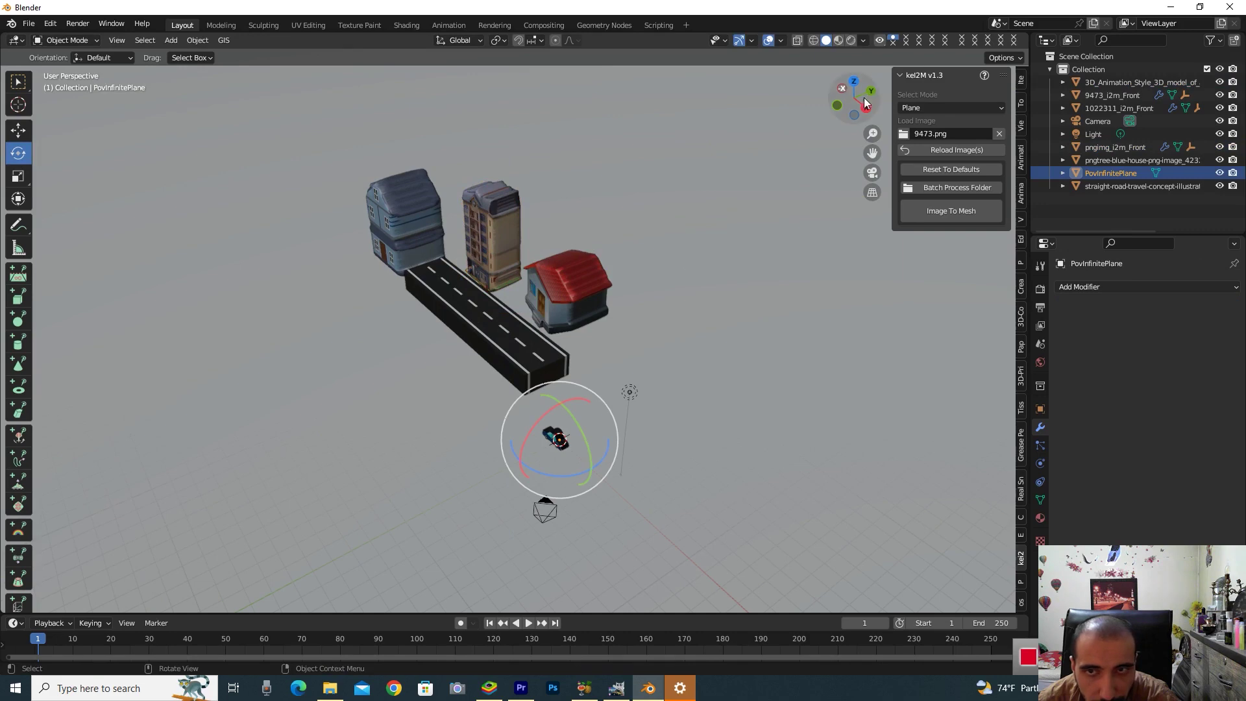
left_click_drag(838, 106, 856, 103)
left_click(619, 380)
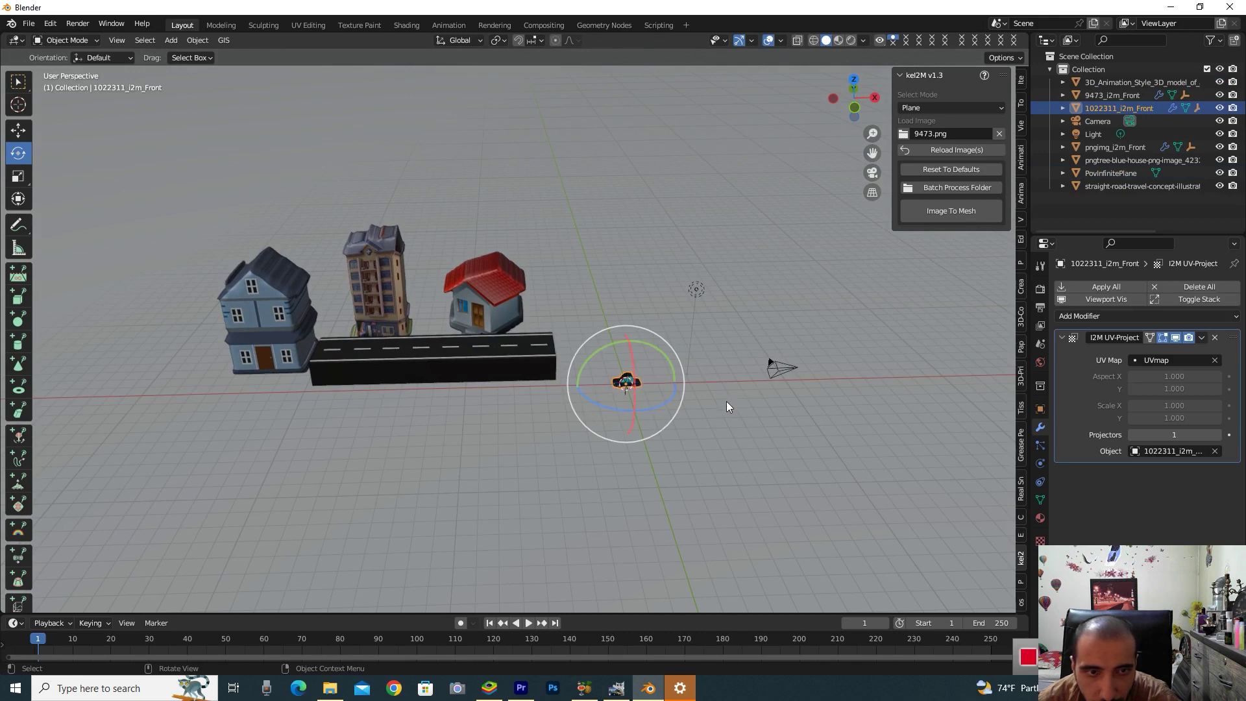
Enlarge the blue car and move it left onto the road.
key("s")
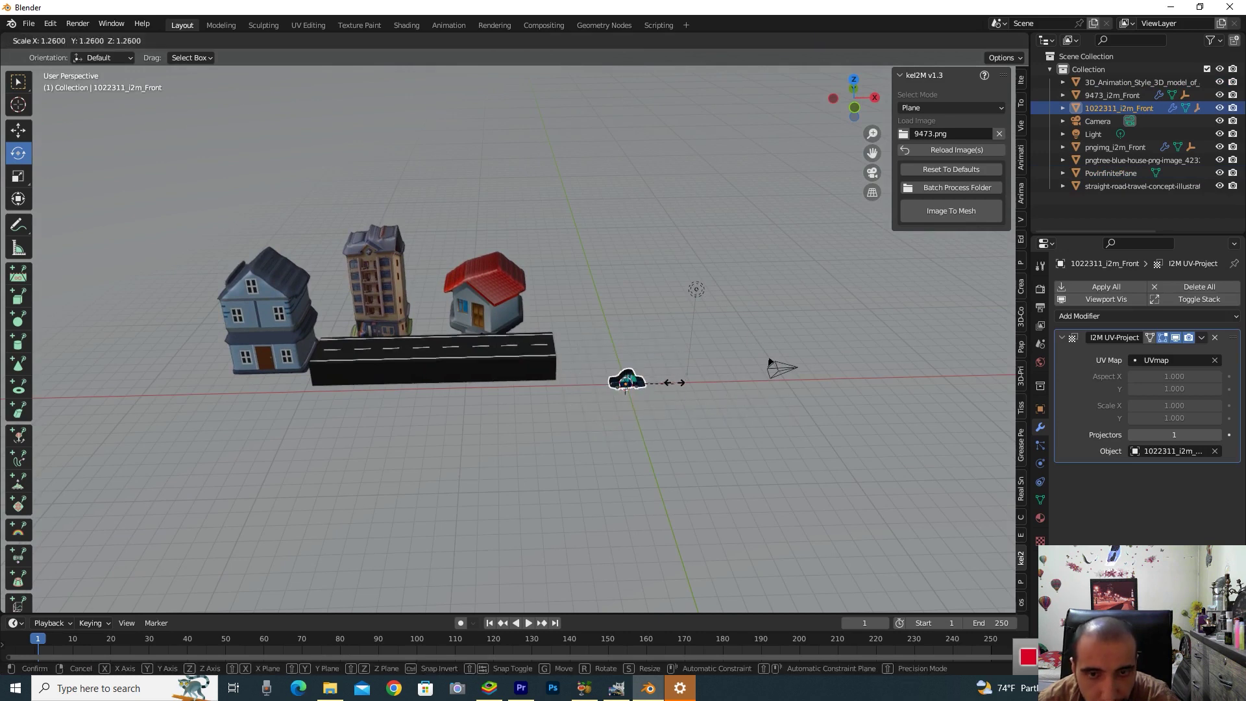
left_click(697, 375)
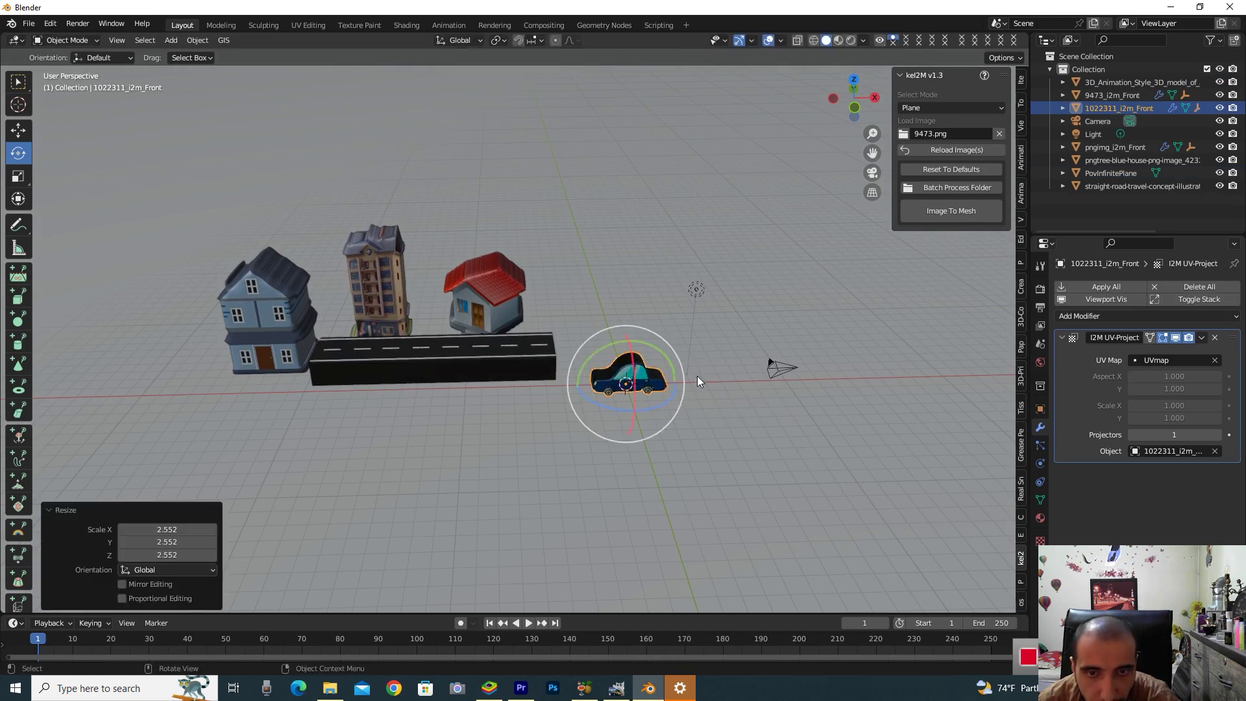
left_click(18, 129)
mouse_move(669, 383)
left_mouse_down()
mouse_move(401, 367)
mouse_move(398, 321)
left_mouse_up()
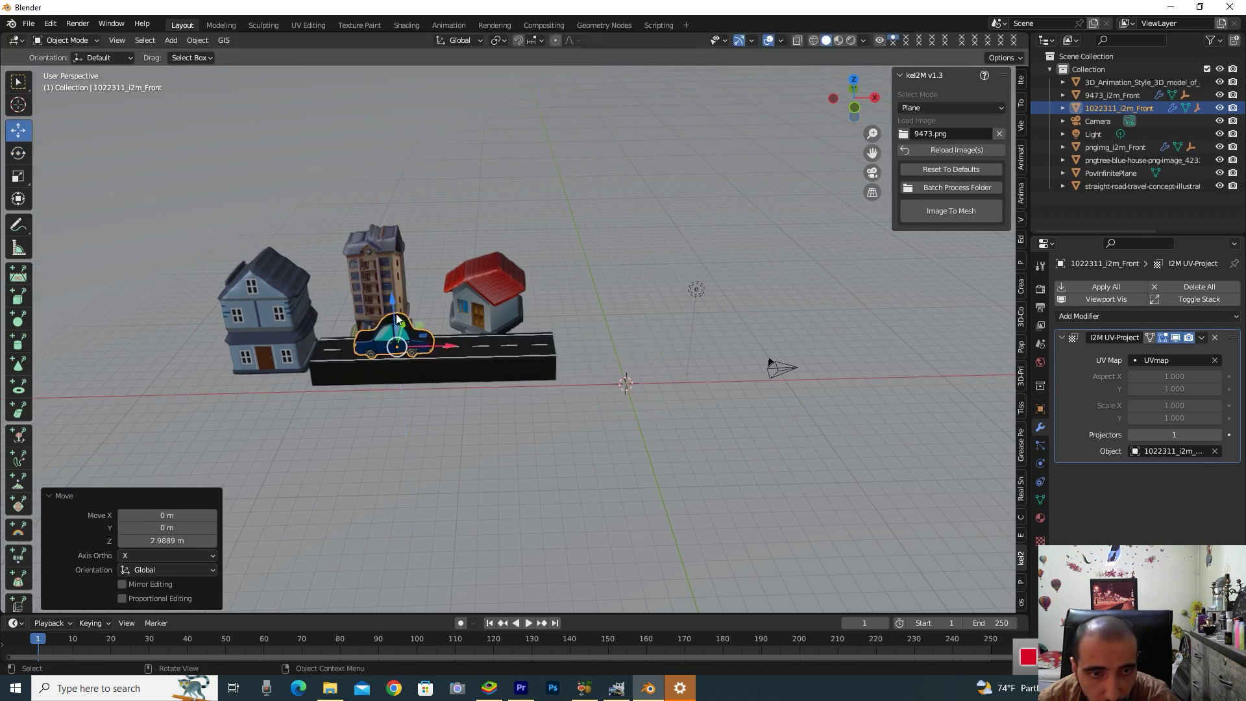
Shift the road along Y and enlarge it slightly.
left_click_drag(852, 119, 818, 131)
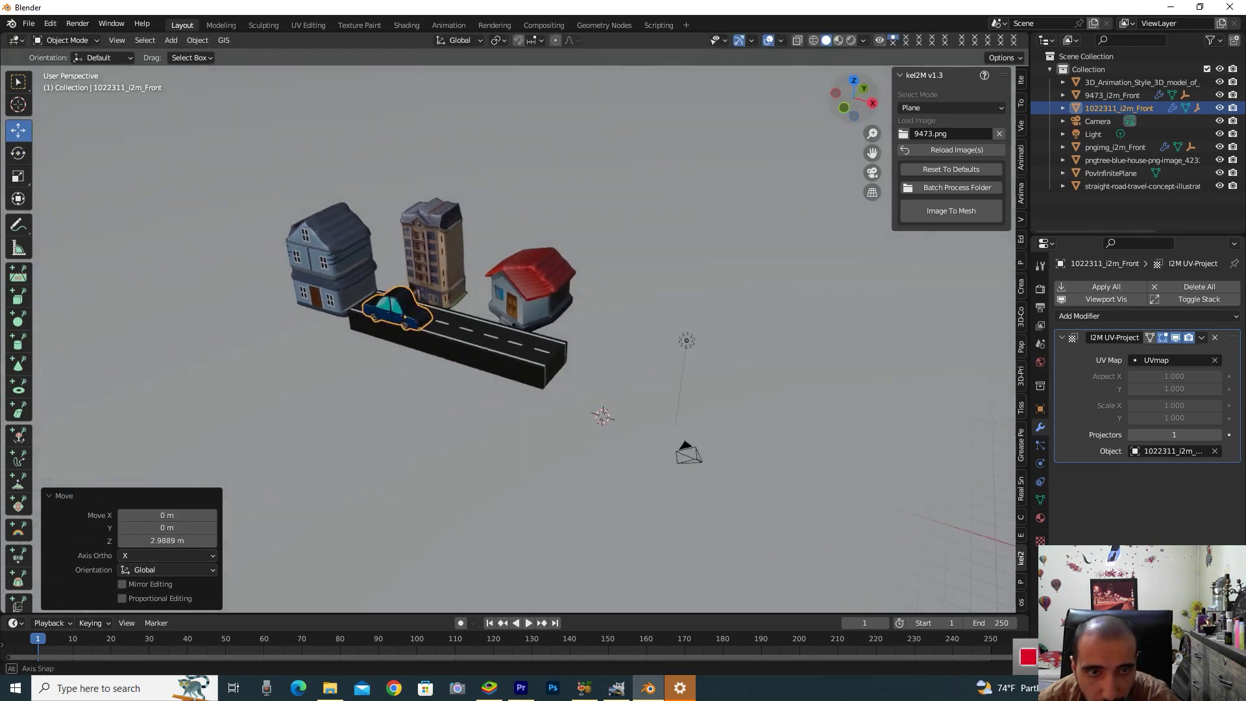
left_click(504, 352)
left_click_drag(459, 337, 415, 360)
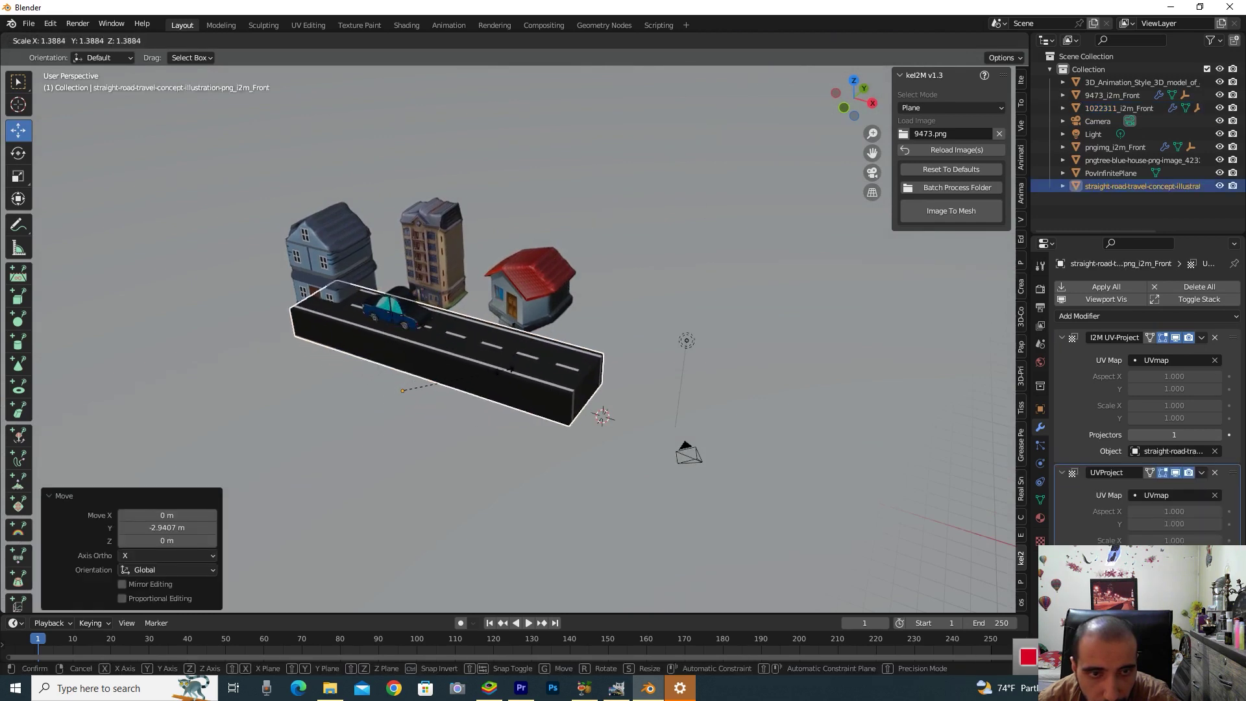
key("s")
left_click(481, 382)
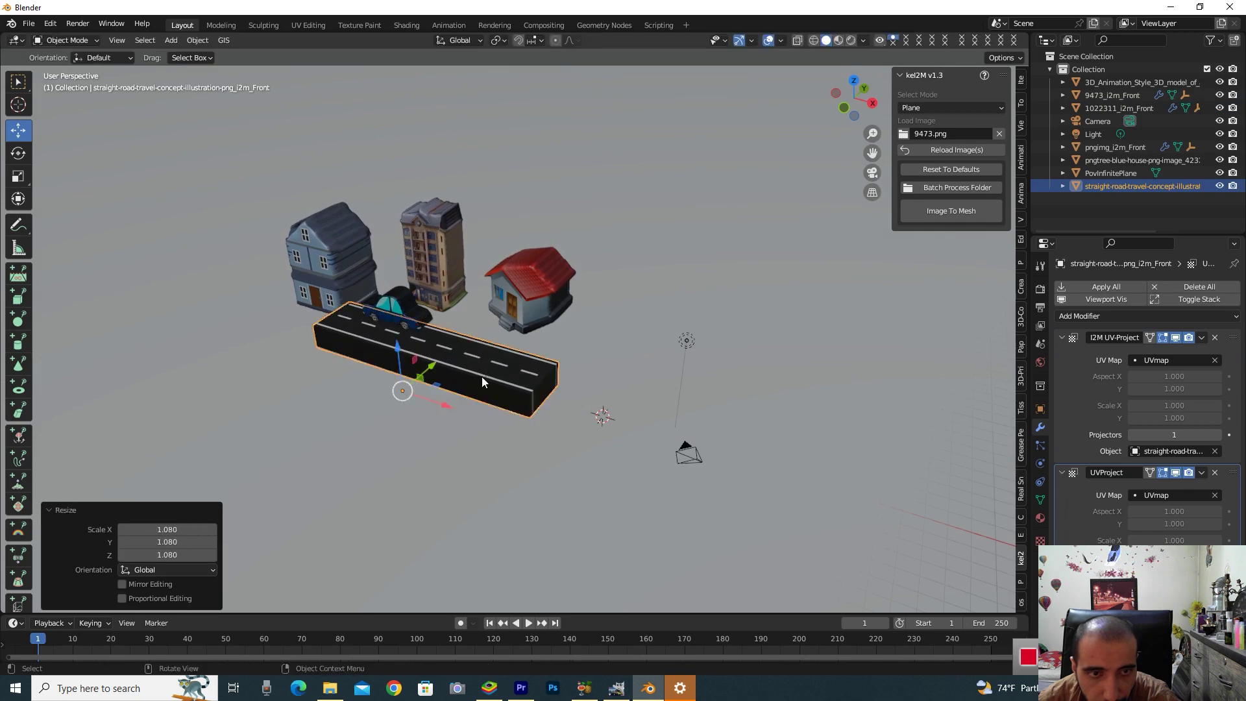
Slide the blue car along the road and lower it onto the road surface.
left_click(403, 313)
mouse_move(428, 292)
left_mouse_down()
mouse_move(427, 319)
mouse_move(547, 373)
left_mouse_up()
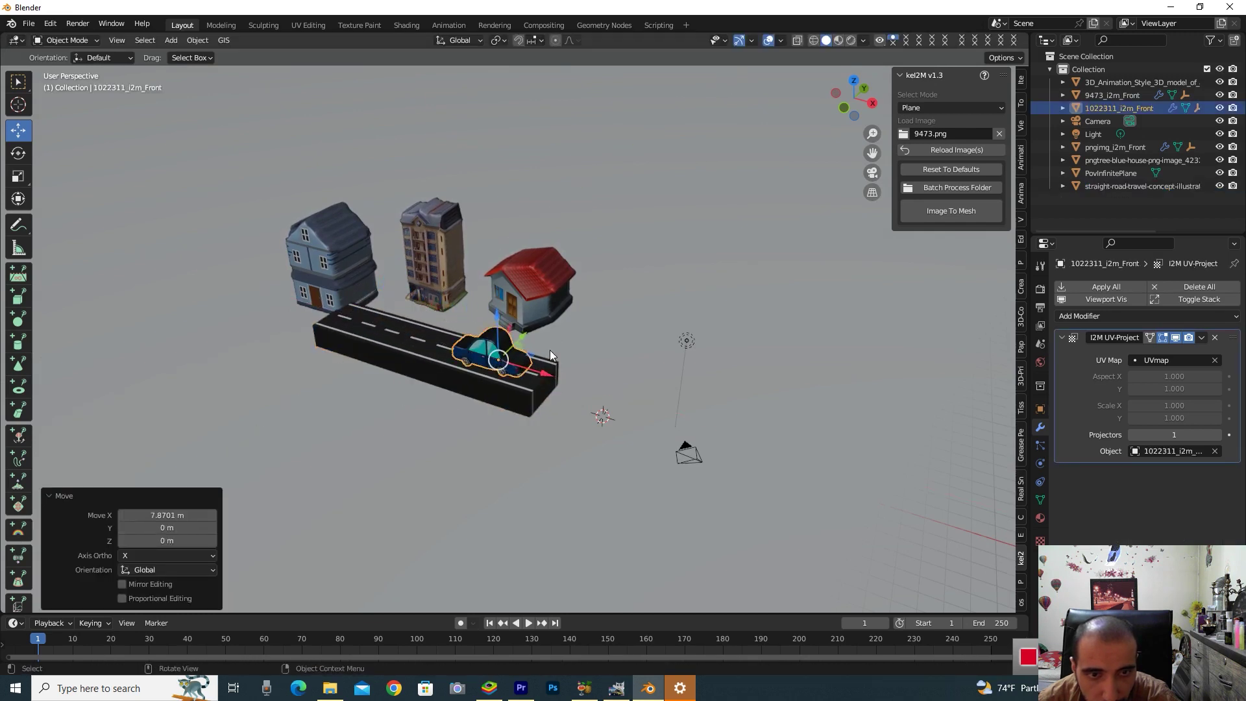
left_click_drag(851, 114, 789, 167)
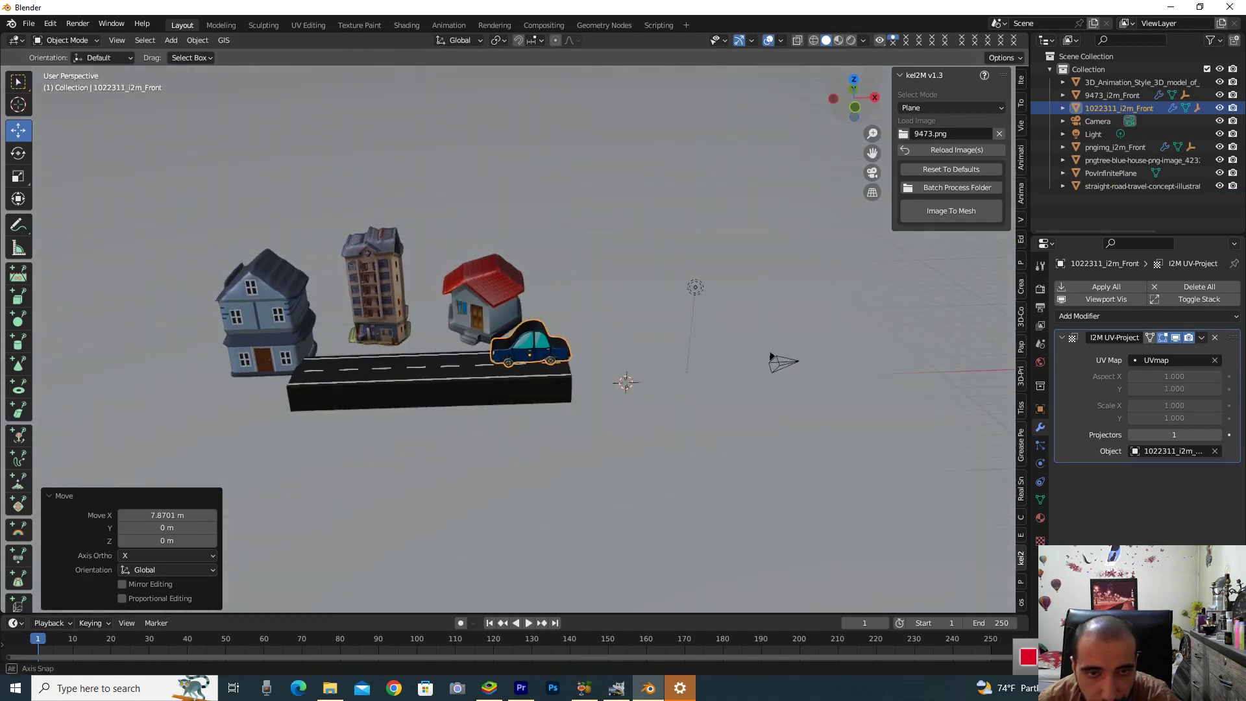
left_click_drag(855, 112, 844, 121)
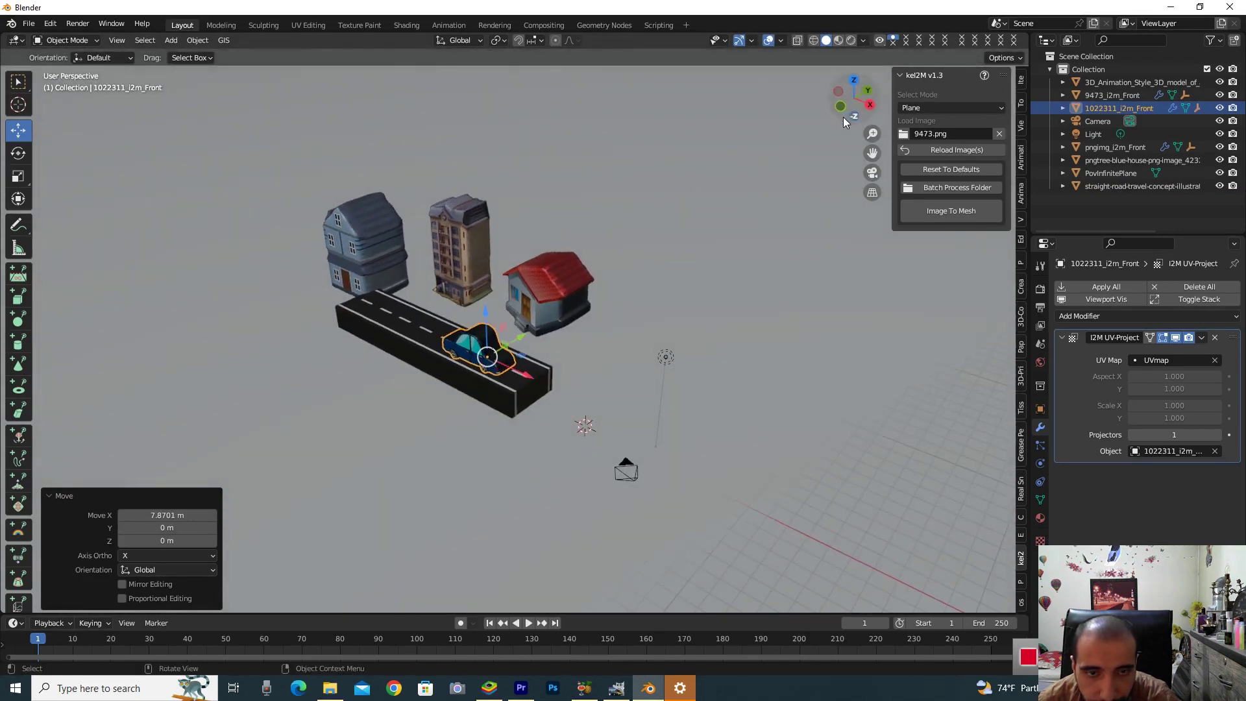
left_click_drag(526, 339, 499, 314)
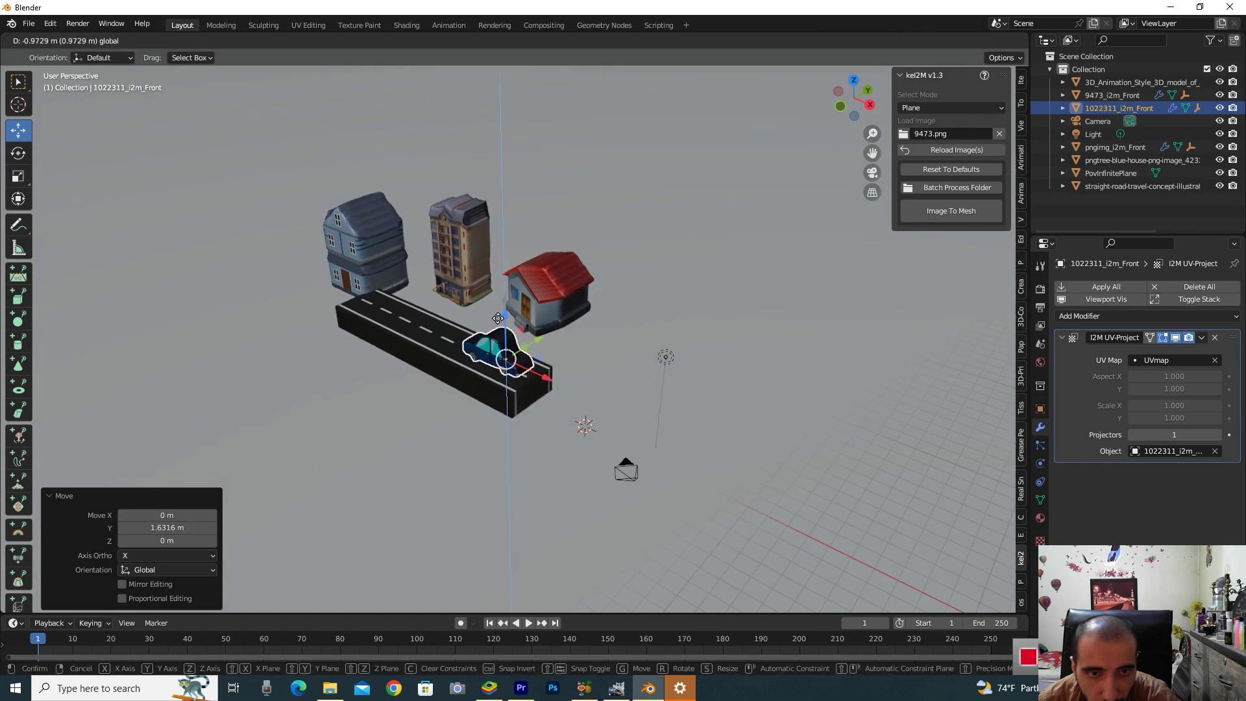
left_click_drag(500, 314, 502, 336)
middle_click_drag(502, 336, 539, 341)
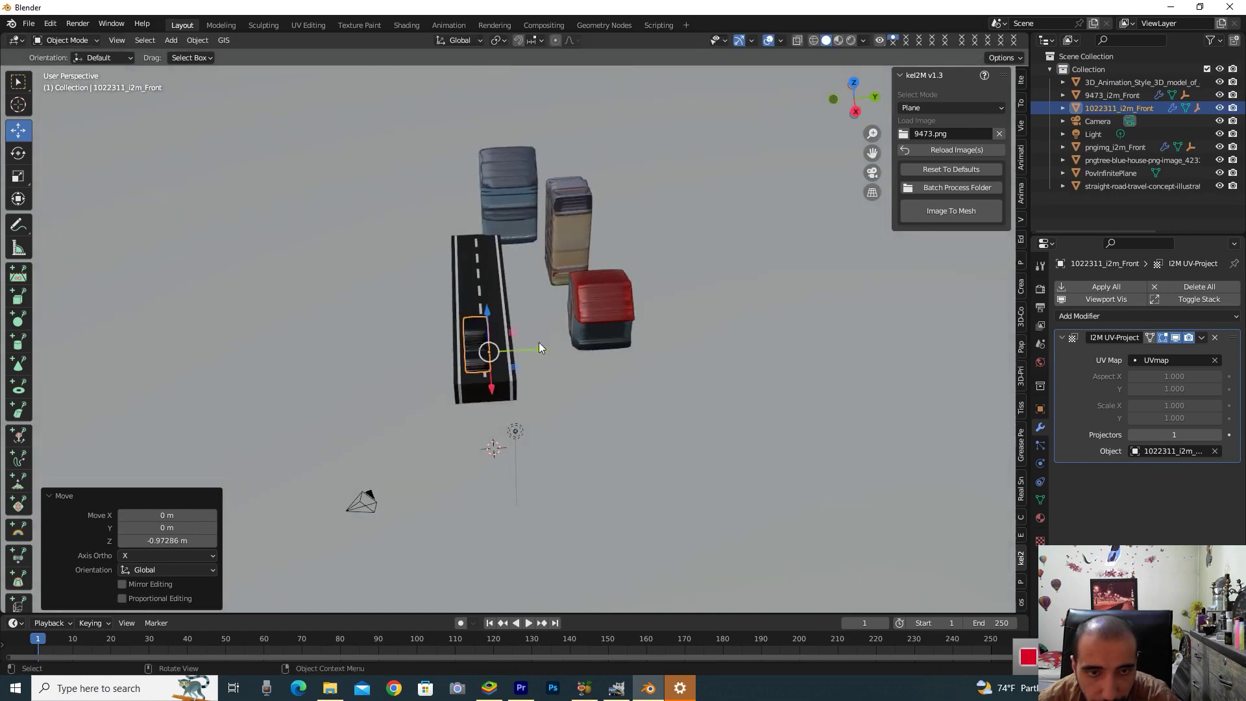
left_click_drag(498, 378, 501, 394)
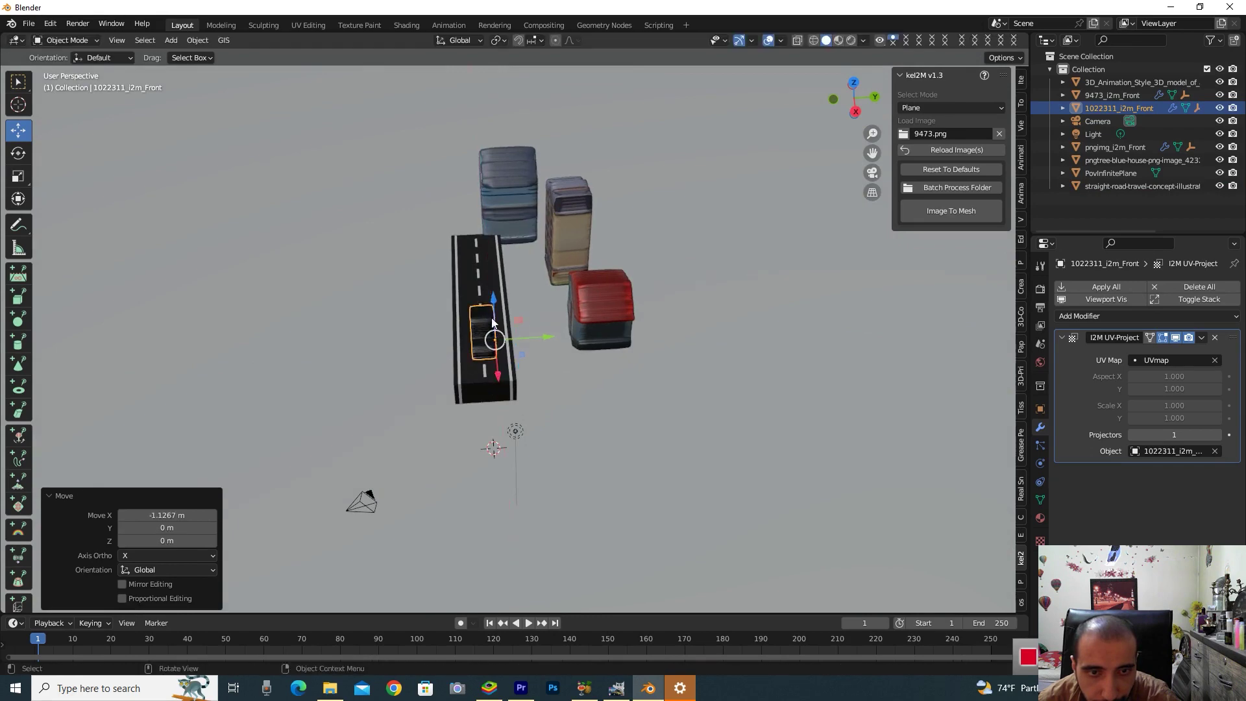
left_click_drag(495, 309, 507, 314)
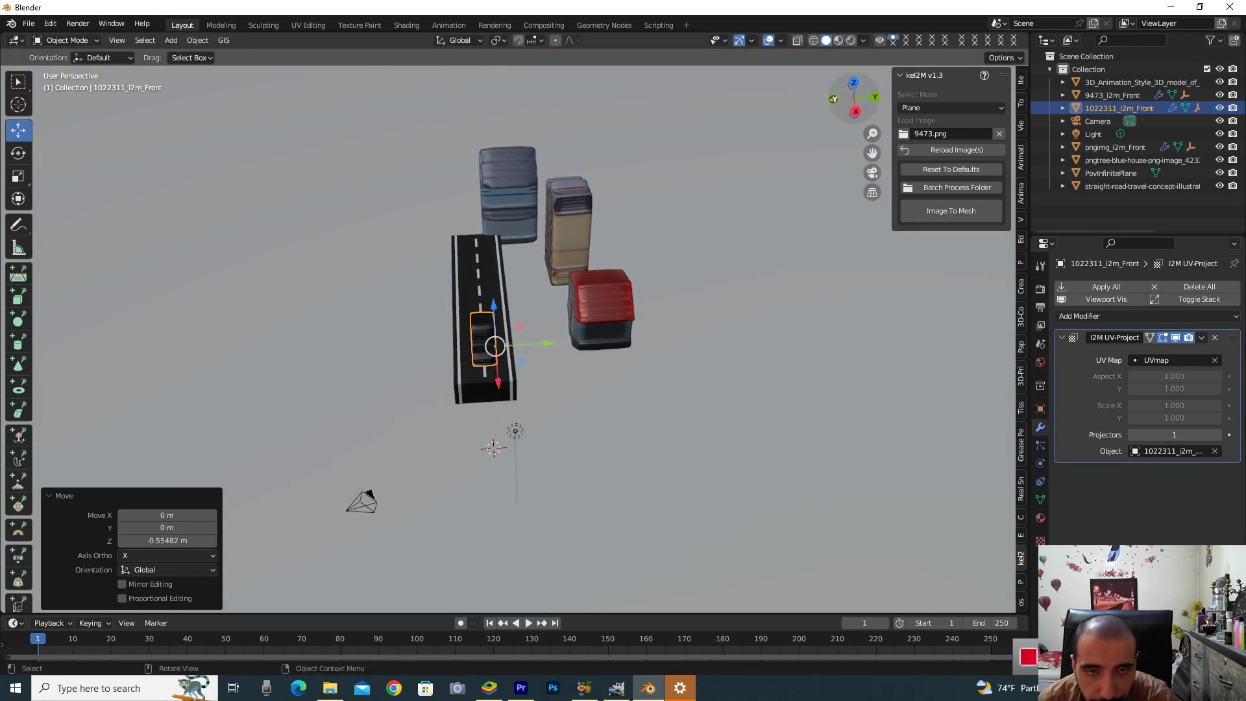
left_click_drag(853, 98, 760, 164)
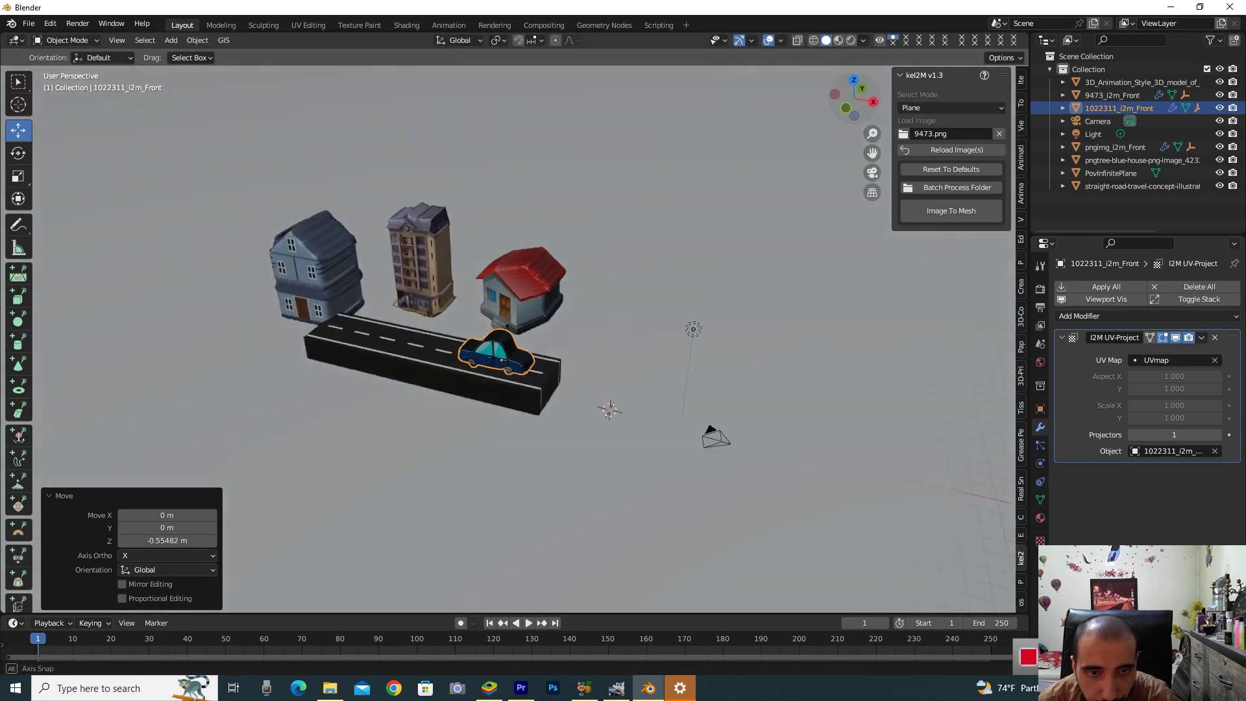
Select the ground plane, houses, camera and cars in turn in the Outliner to inspect them.
left_click(761, 163)
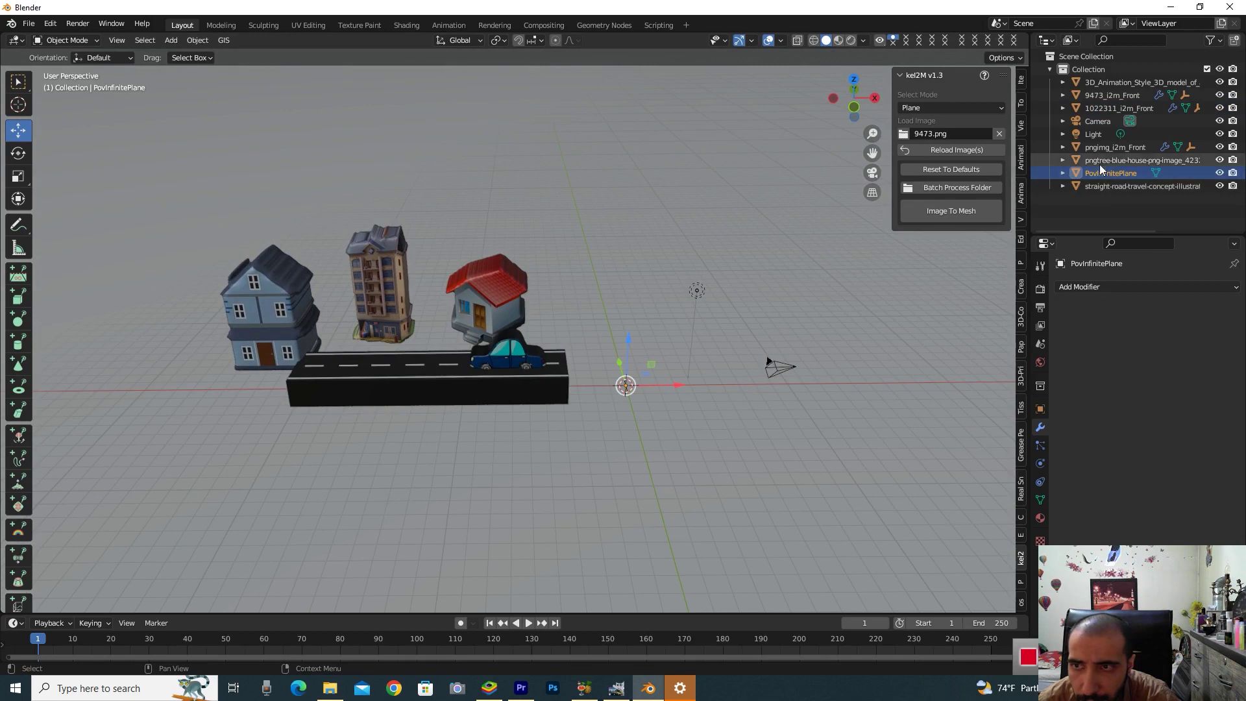
left_click(1115, 161)
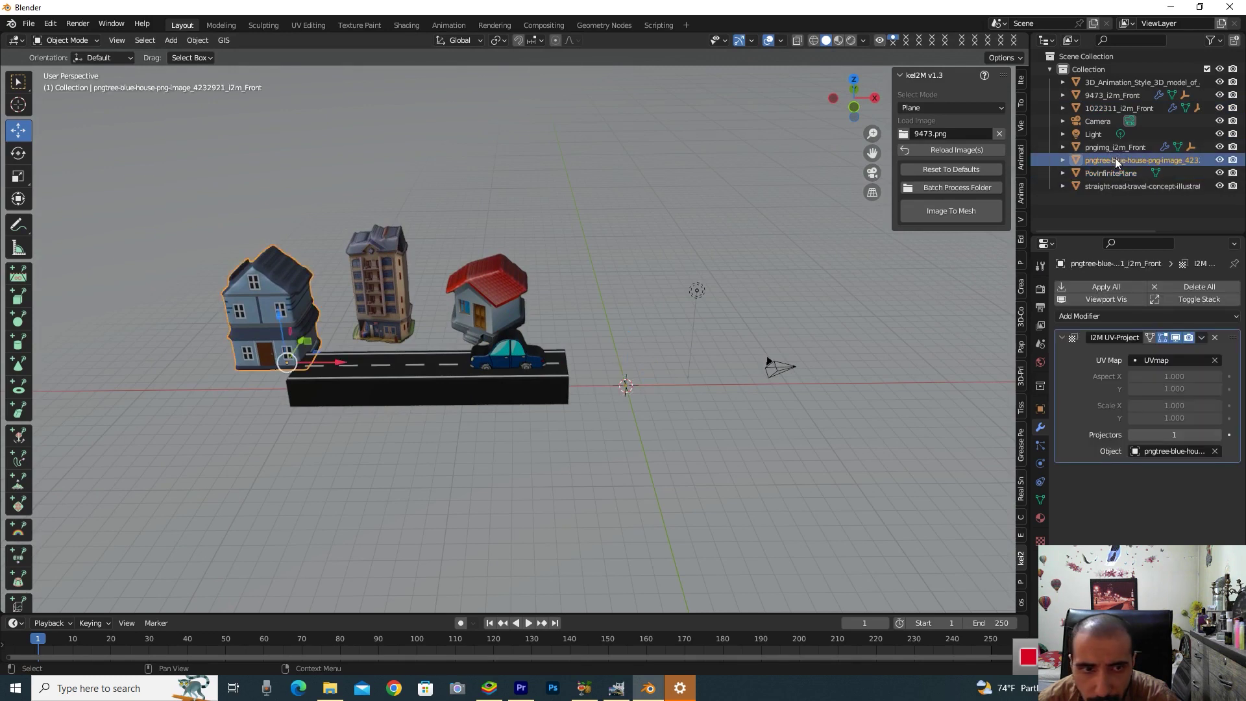
left_click(1114, 148)
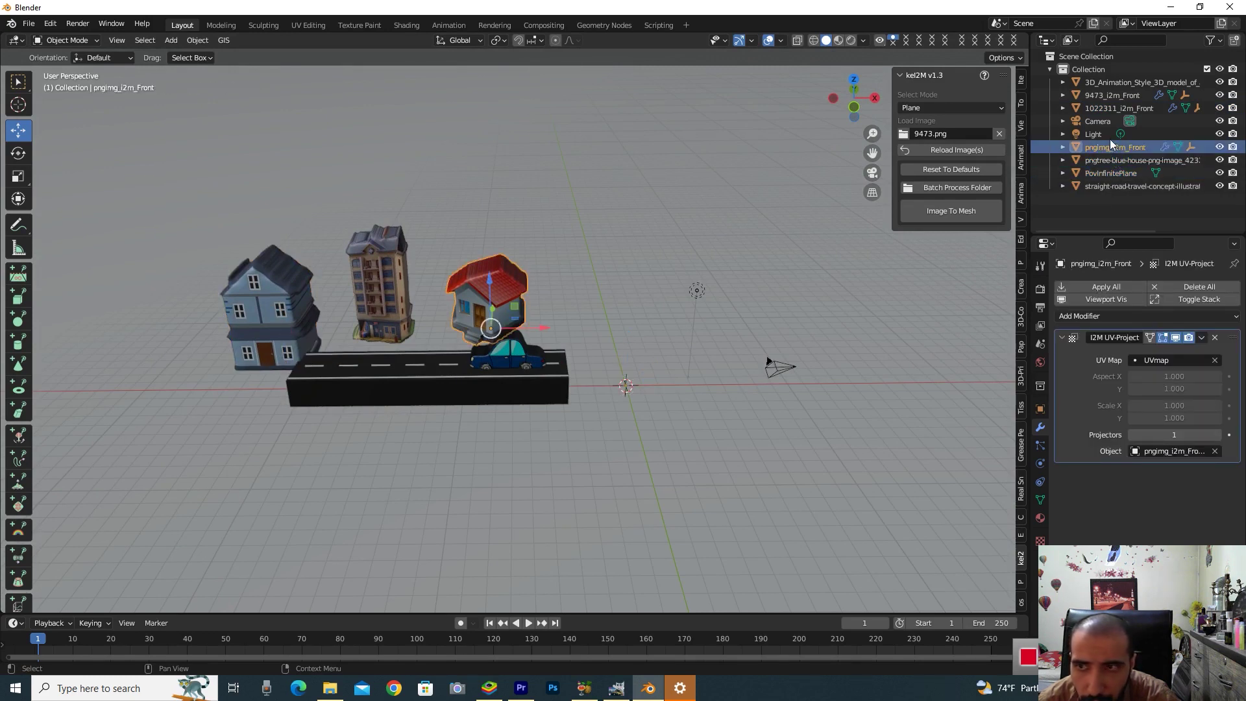
left_click(1106, 135)
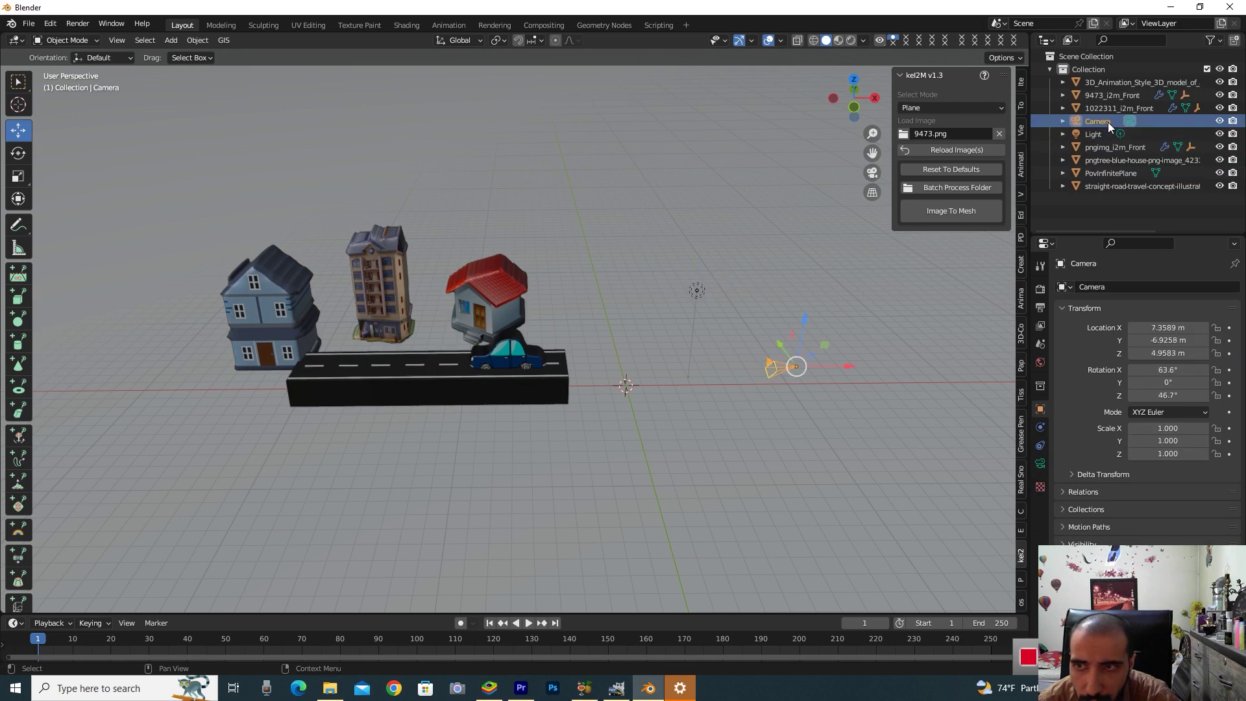
left_click(1109, 110)
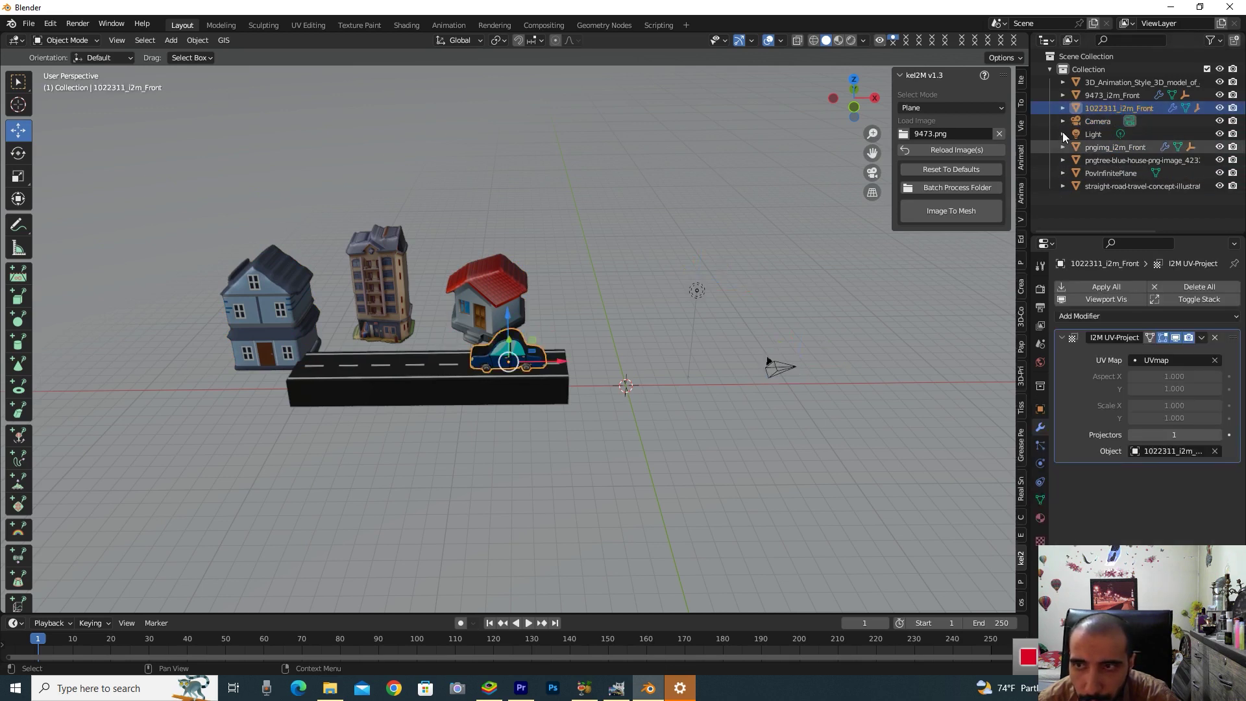
left_click(1098, 95)
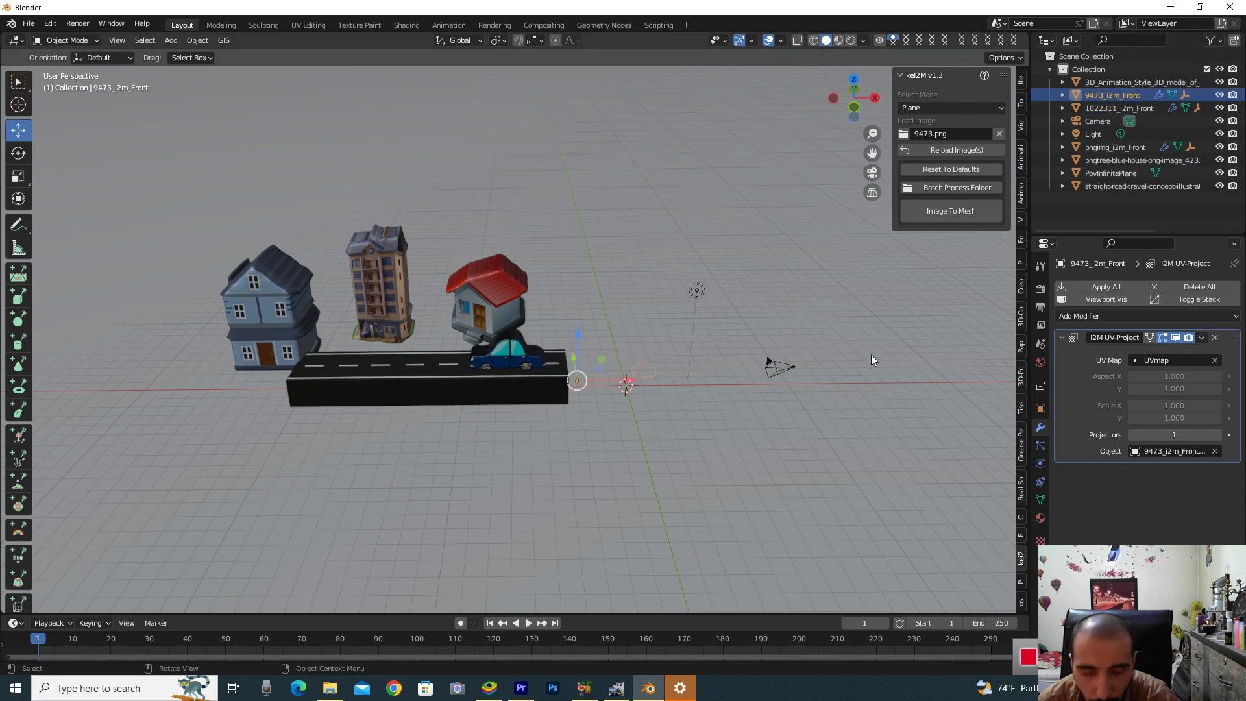
Bring the yellow car into the scene, resize it and drop it onto the road.
mouse_move(580, 351)
left_mouse_down()
mouse_move(597, 274)
mouse_move(647, 393)
mouse_move(620, 394)
left_mouse_up()
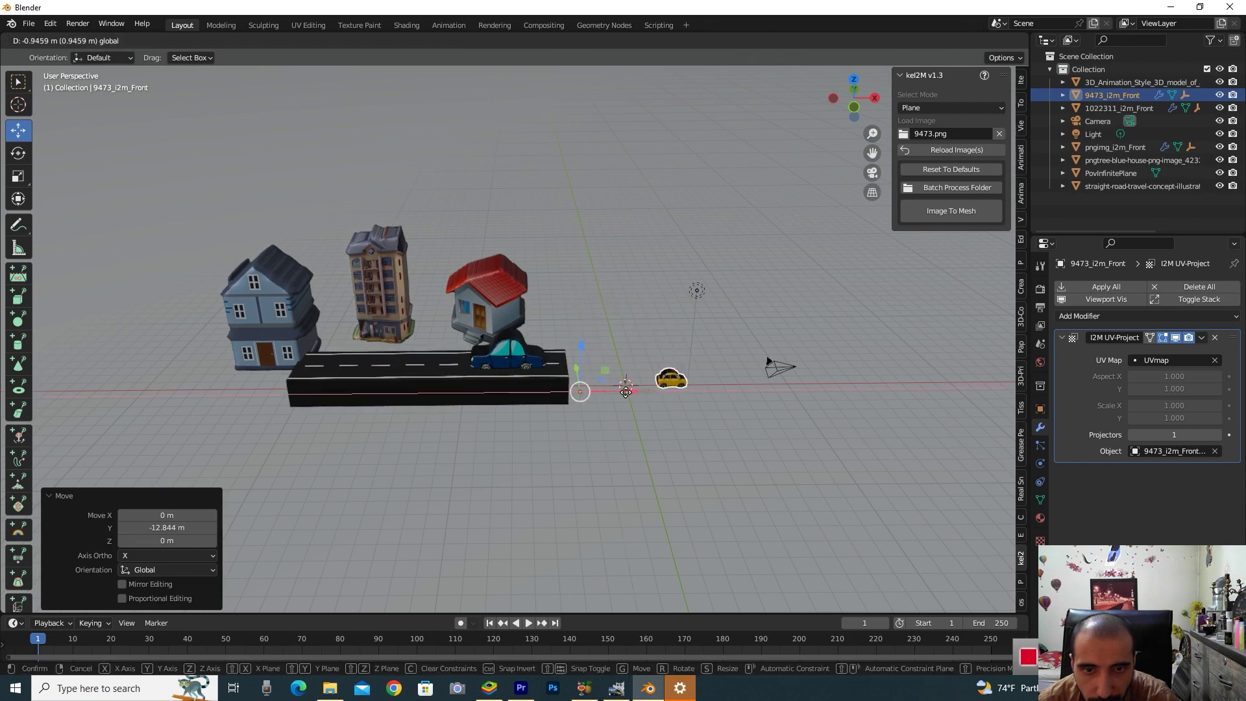
key("s")
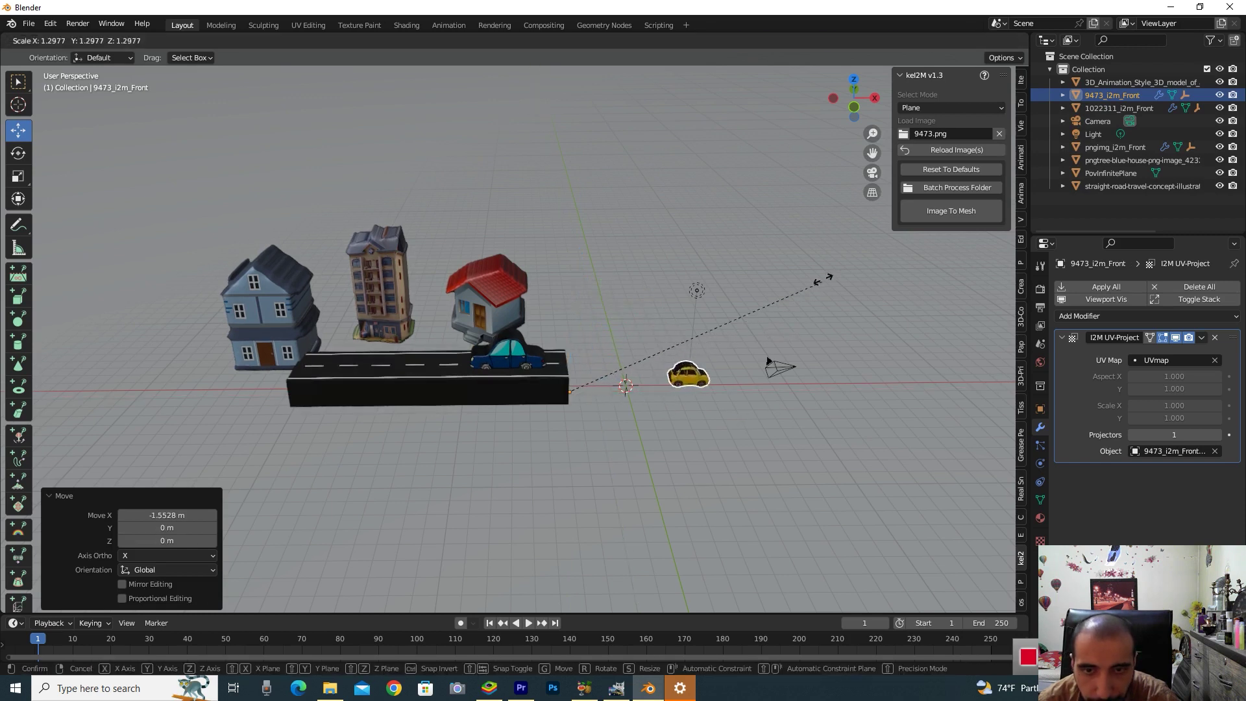
left_click(3, 302)
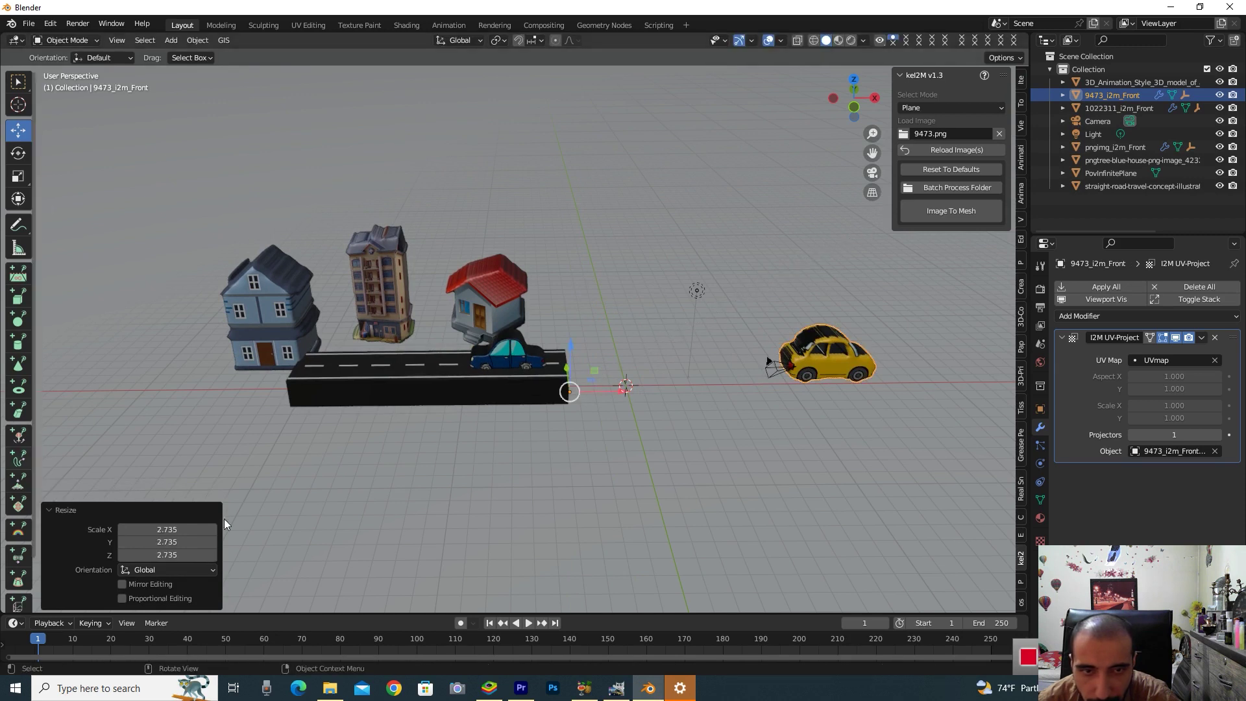
key("g")
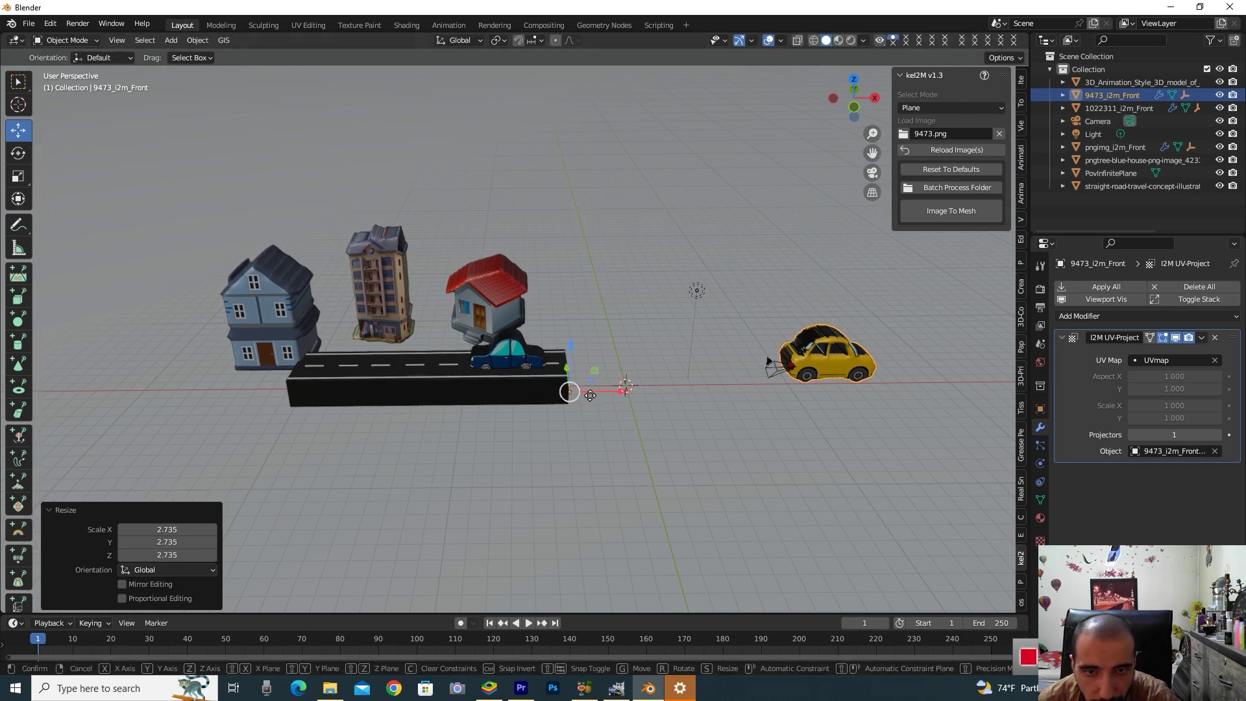
left_click(187, 416)
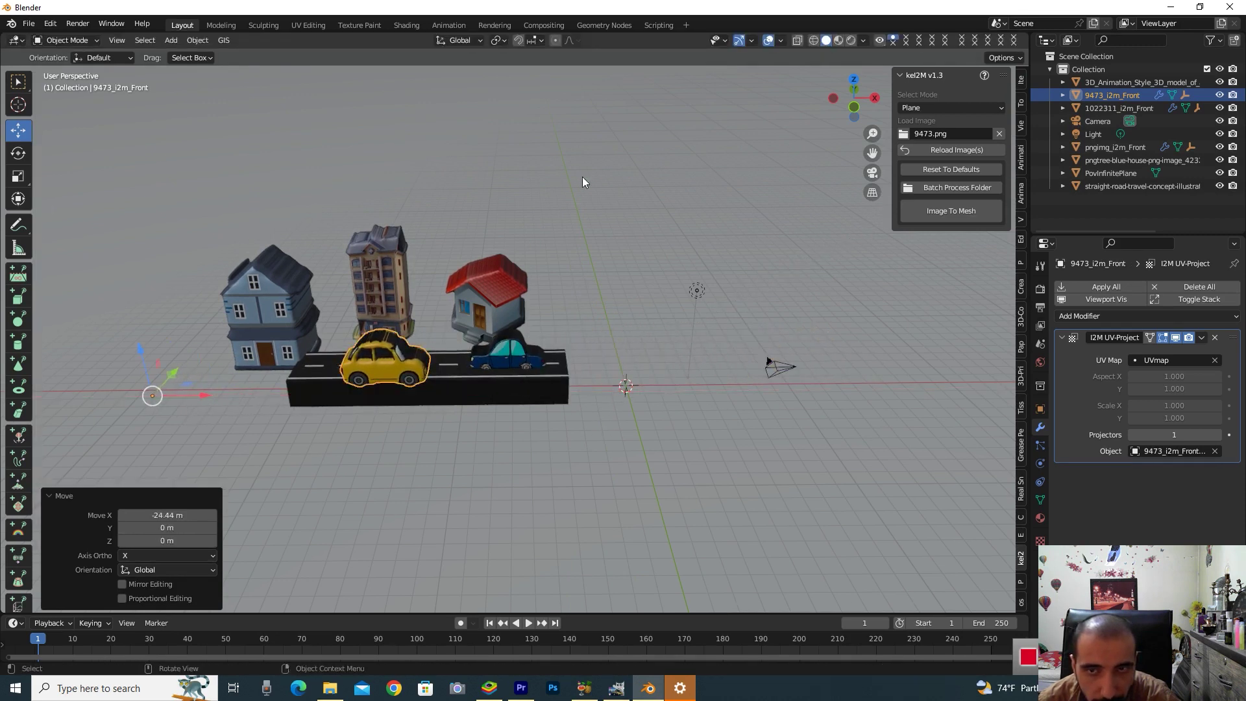
key("s")
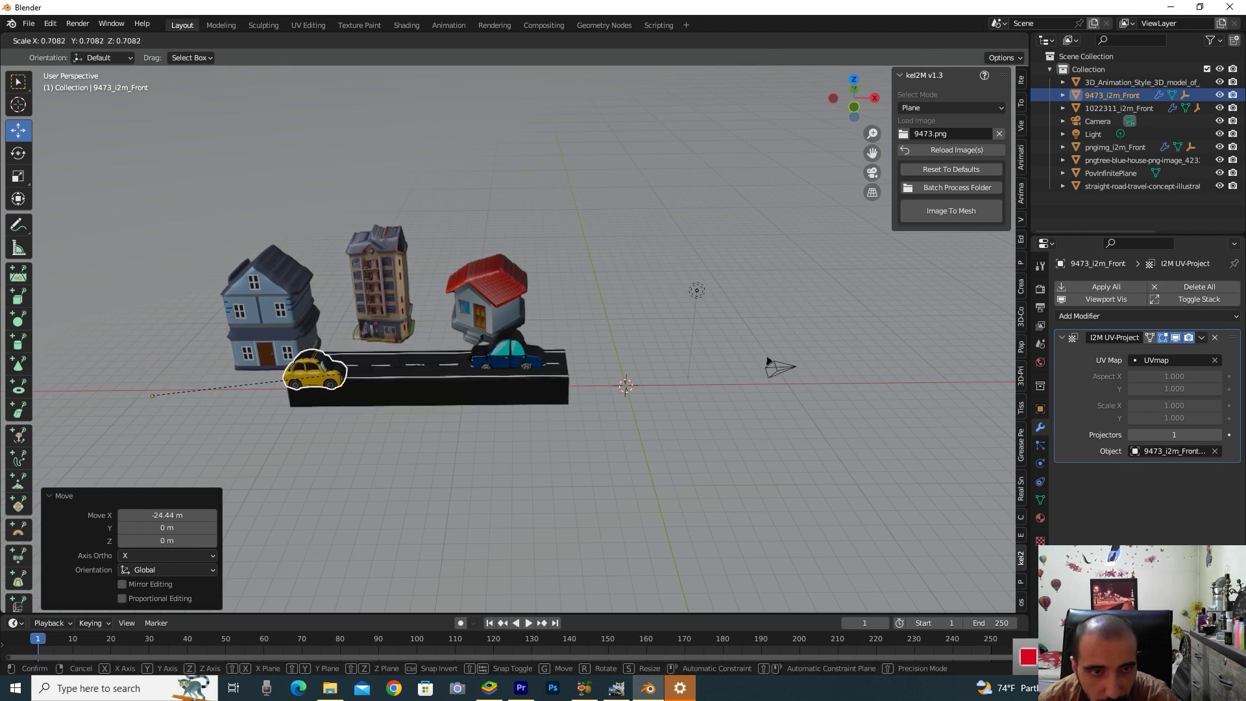
left_click(275, 382)
left_click_drag(167, 370, 186, 353)
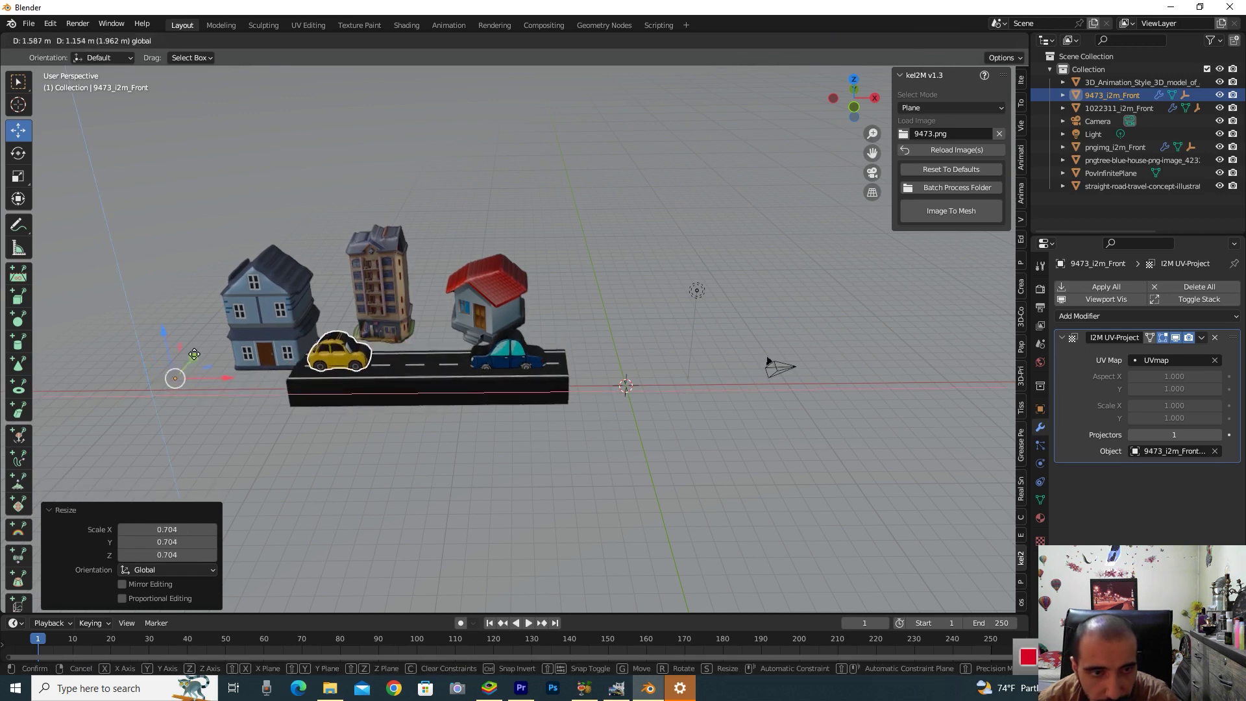
Fine-tune the yellow car along Y and lower it toward the road surface.
left_click_drag(852, 106, 846, 107)
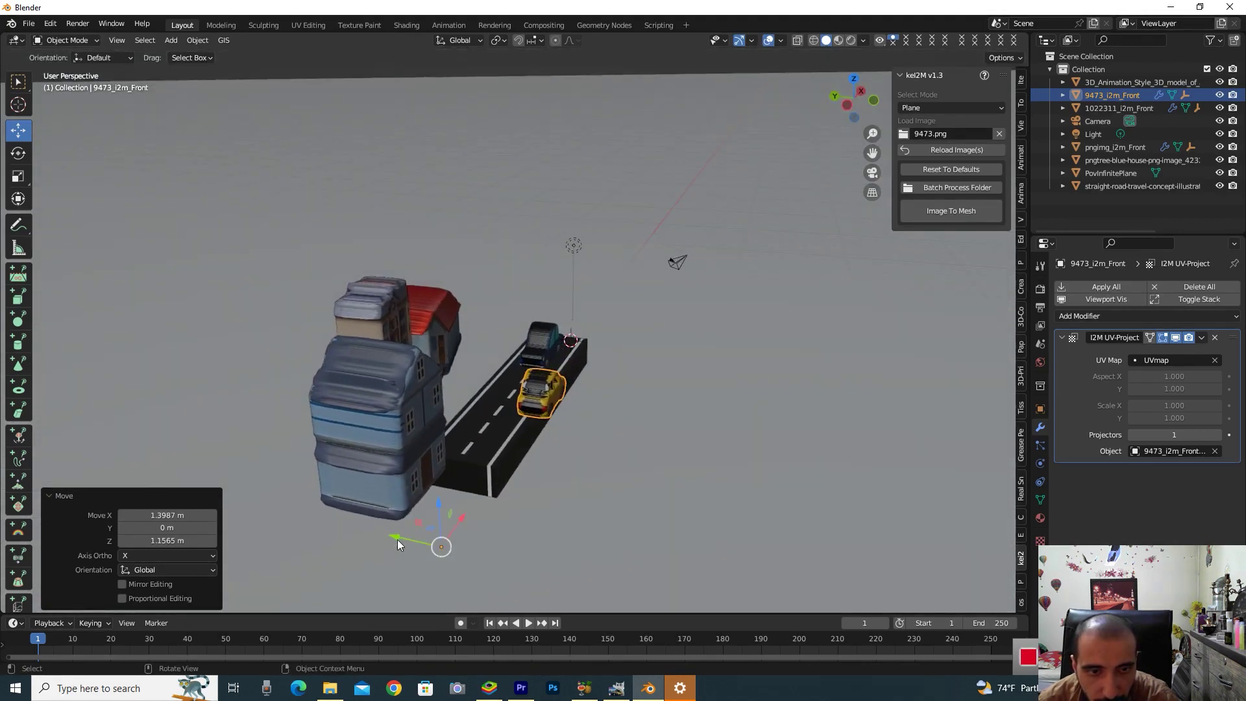
key("g")
key("y")
left_click(341, 530)
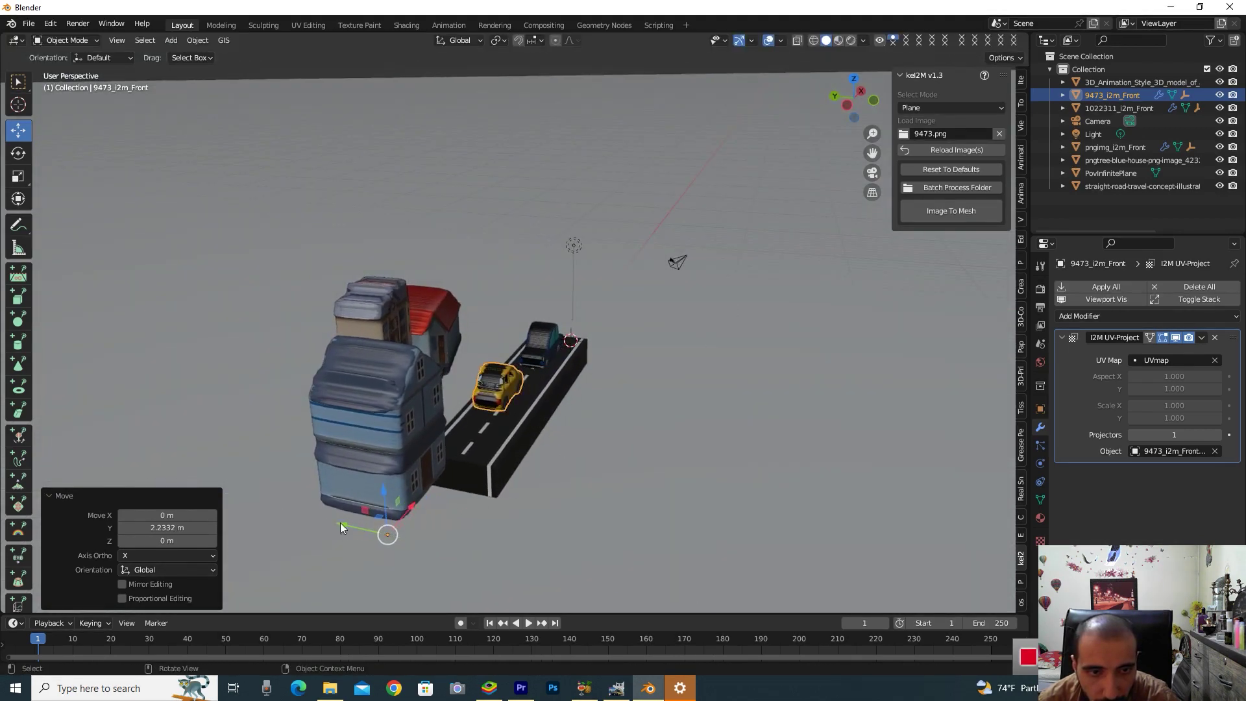
key("g")
key("z")
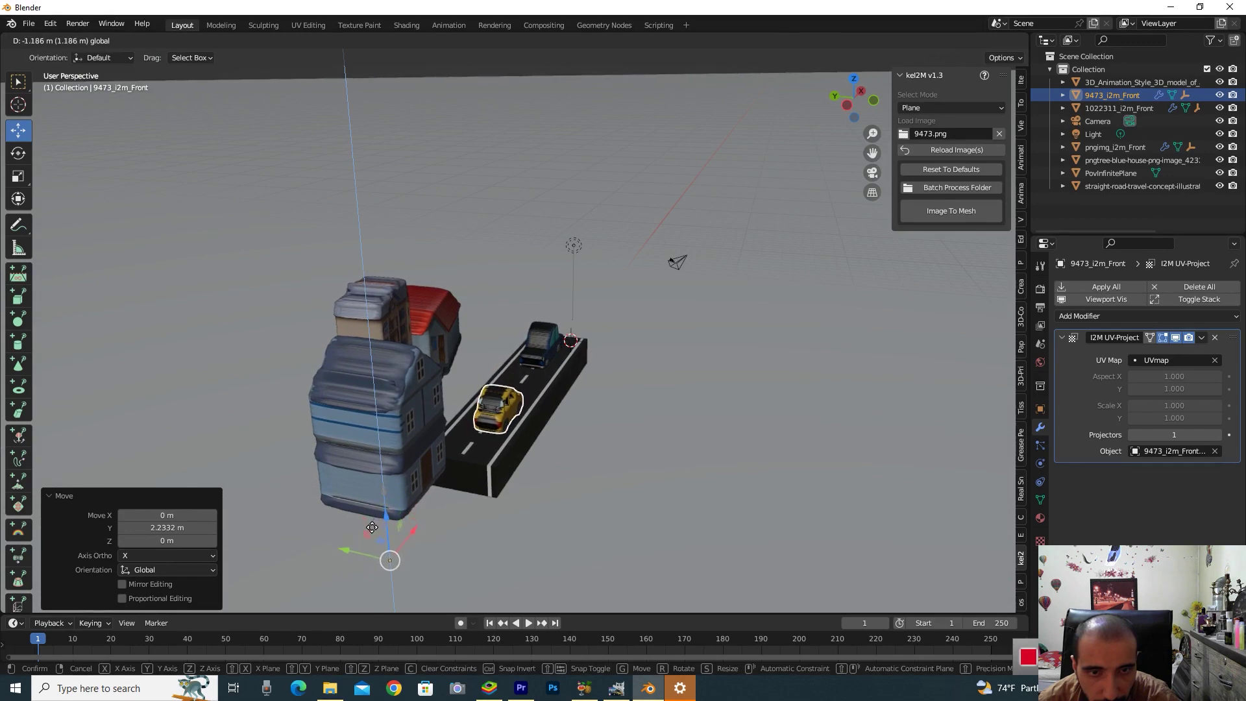
left_click(348, 555)
key("g")
key("y")
left_click(352, 539)
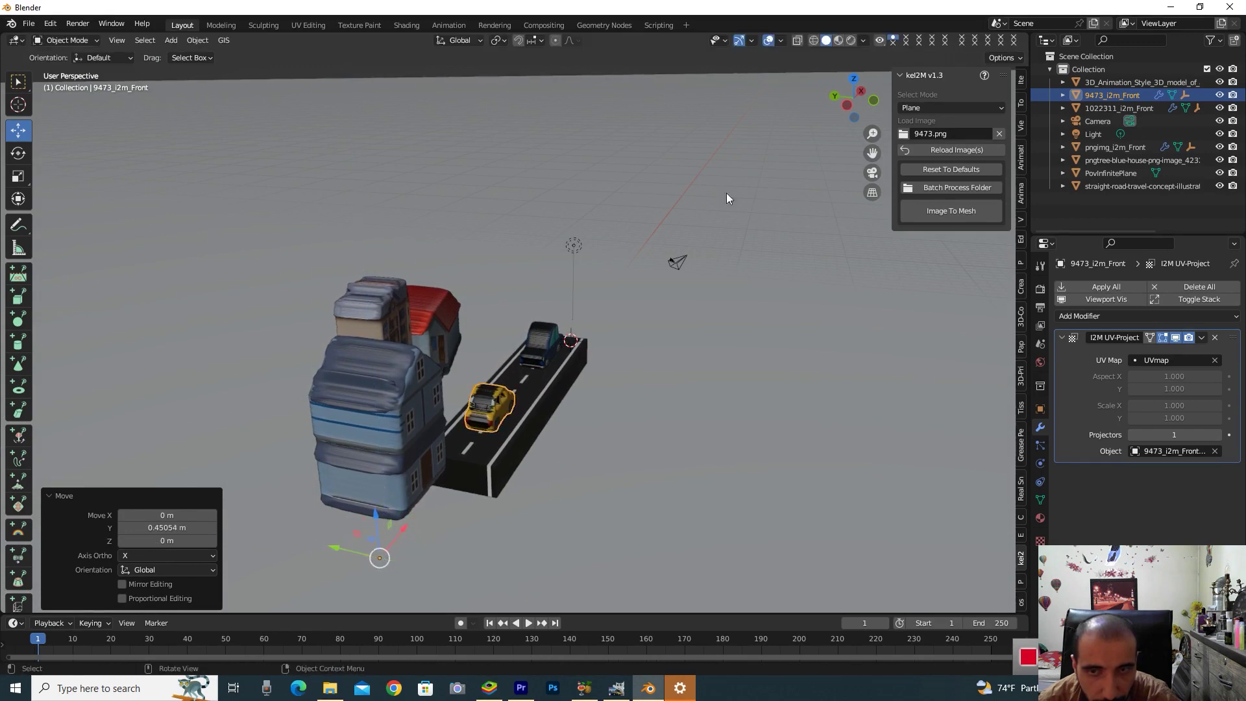
Shift the yellow car left along X and lower it to rest on the road's left end.
left_click_drag(850, 121, 846, 118)
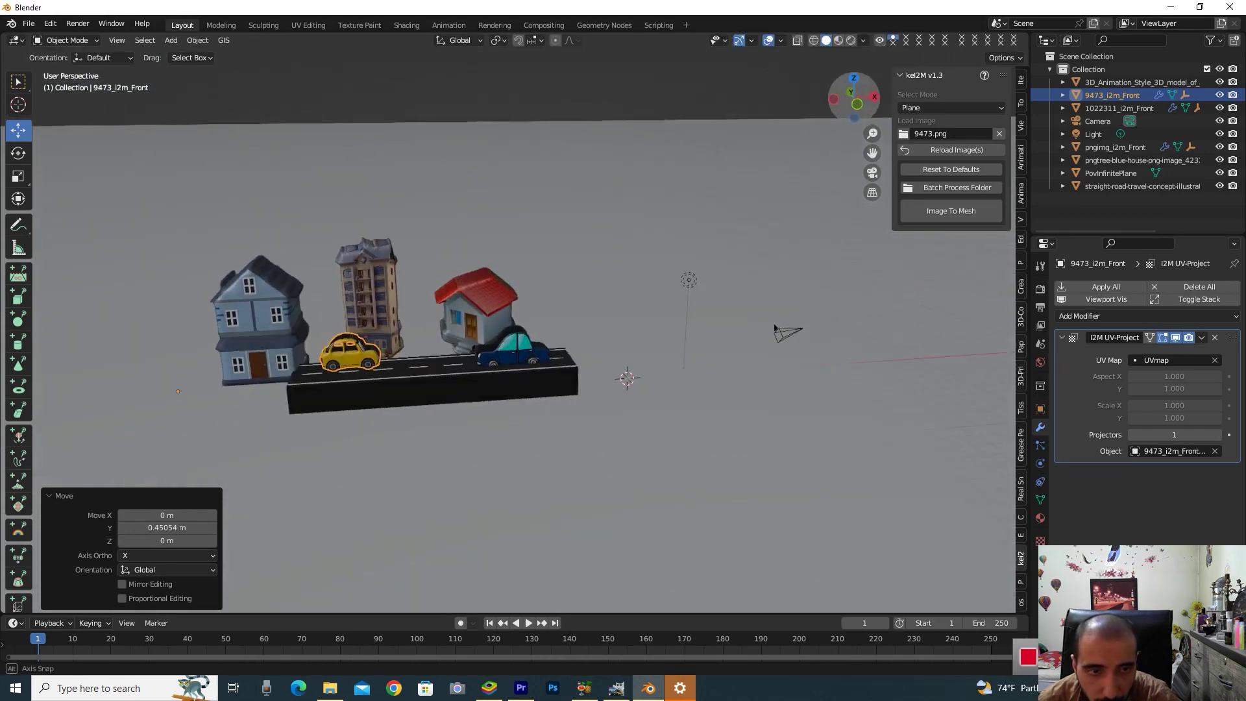
key("g")
key("x")
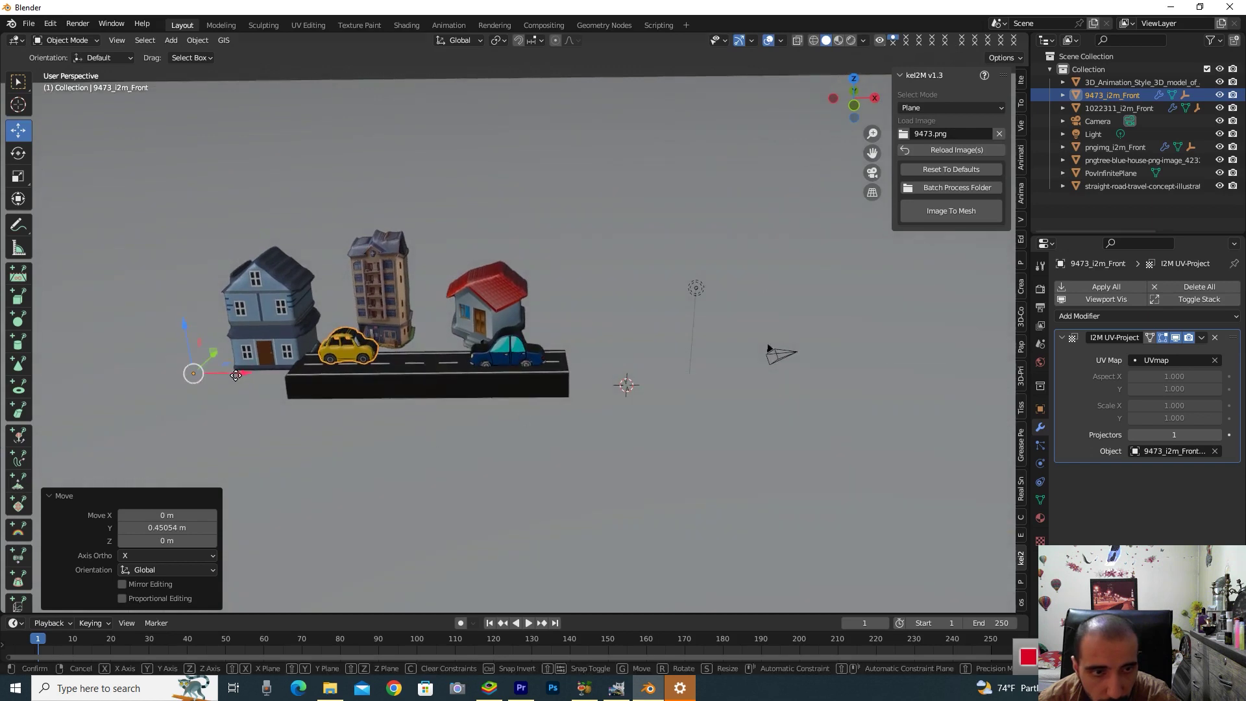
left_click(227, 372)
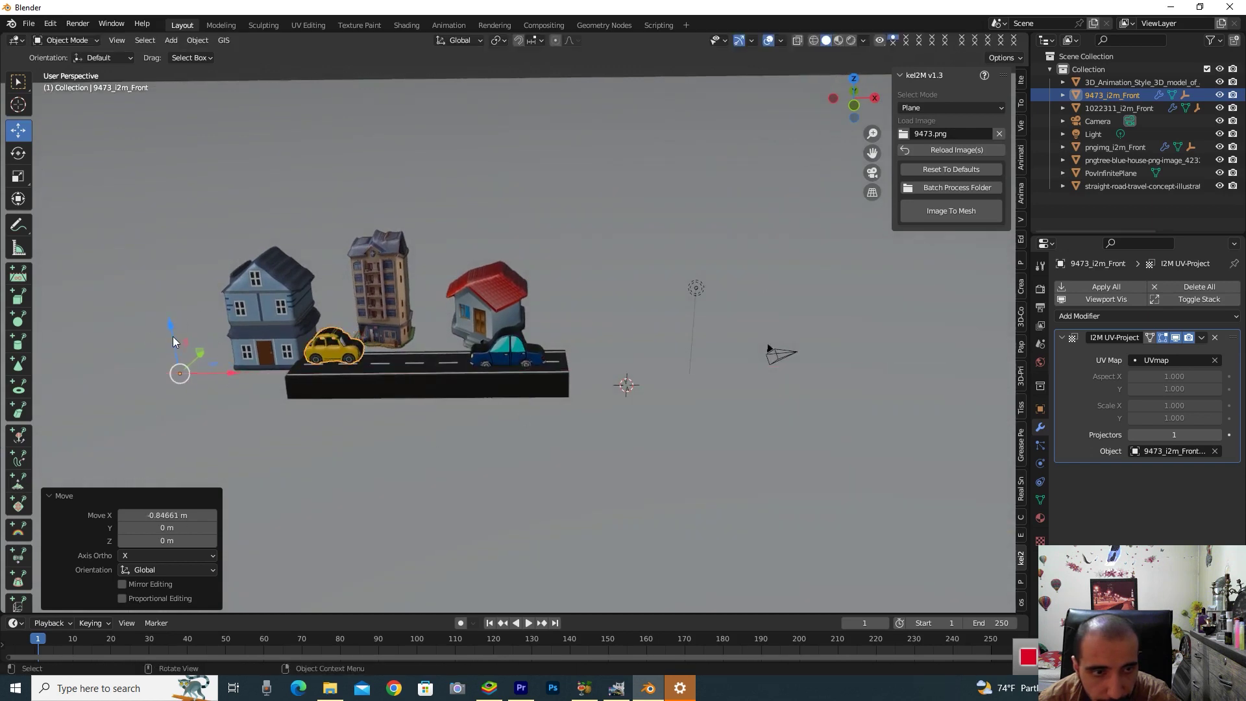
key("g")
key("z")
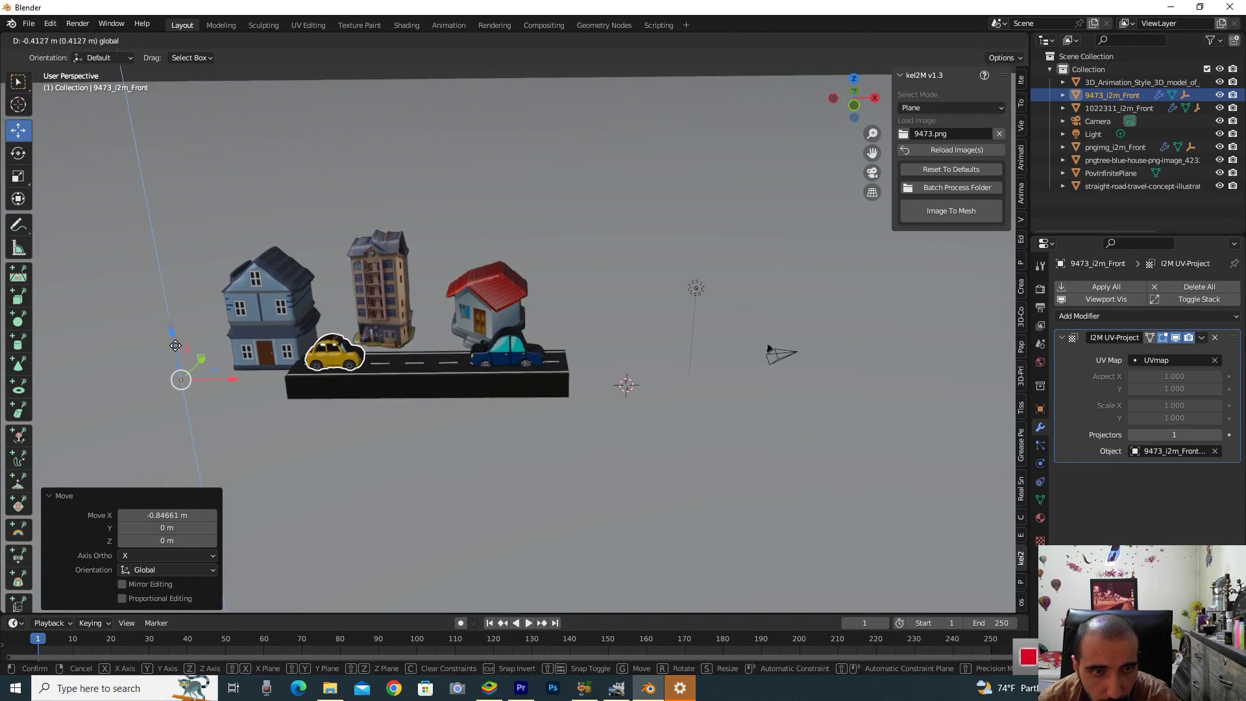
left_click(175, 345)
Move the blue car right along X, shrink it slightly, and nudge the red house.
left_click(518, 359)
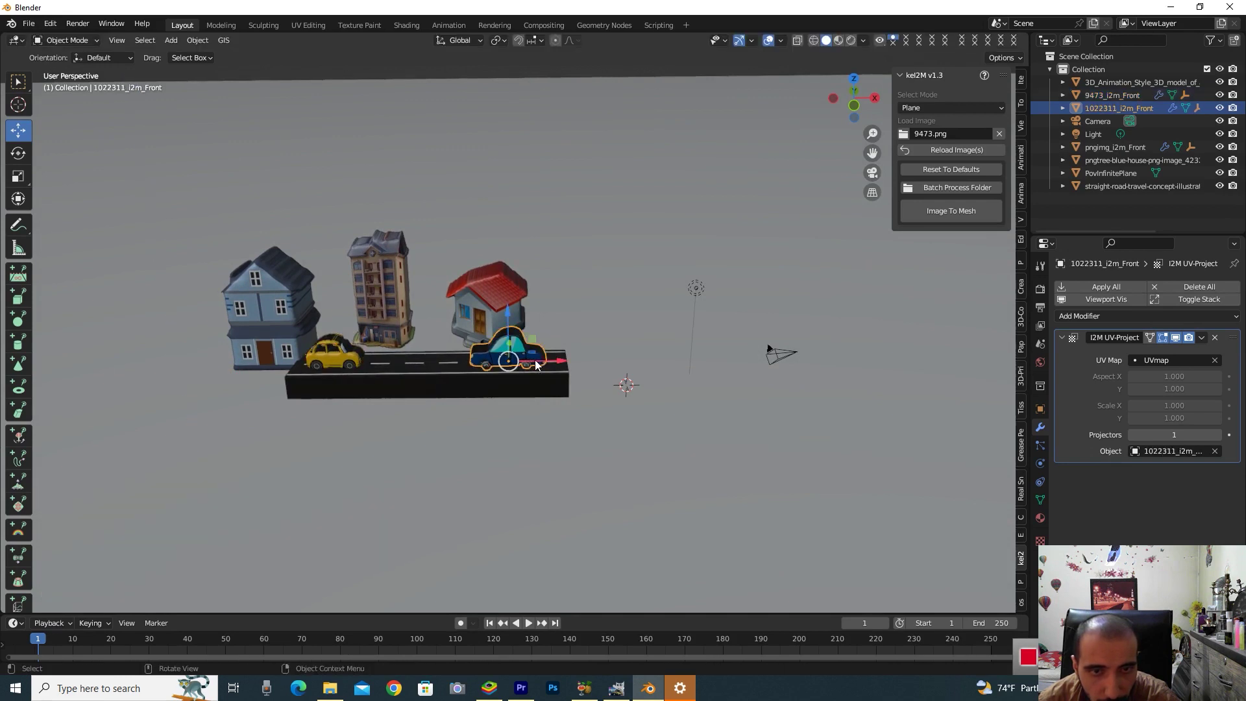
key("g")
key("x")
left_click(563, 362)
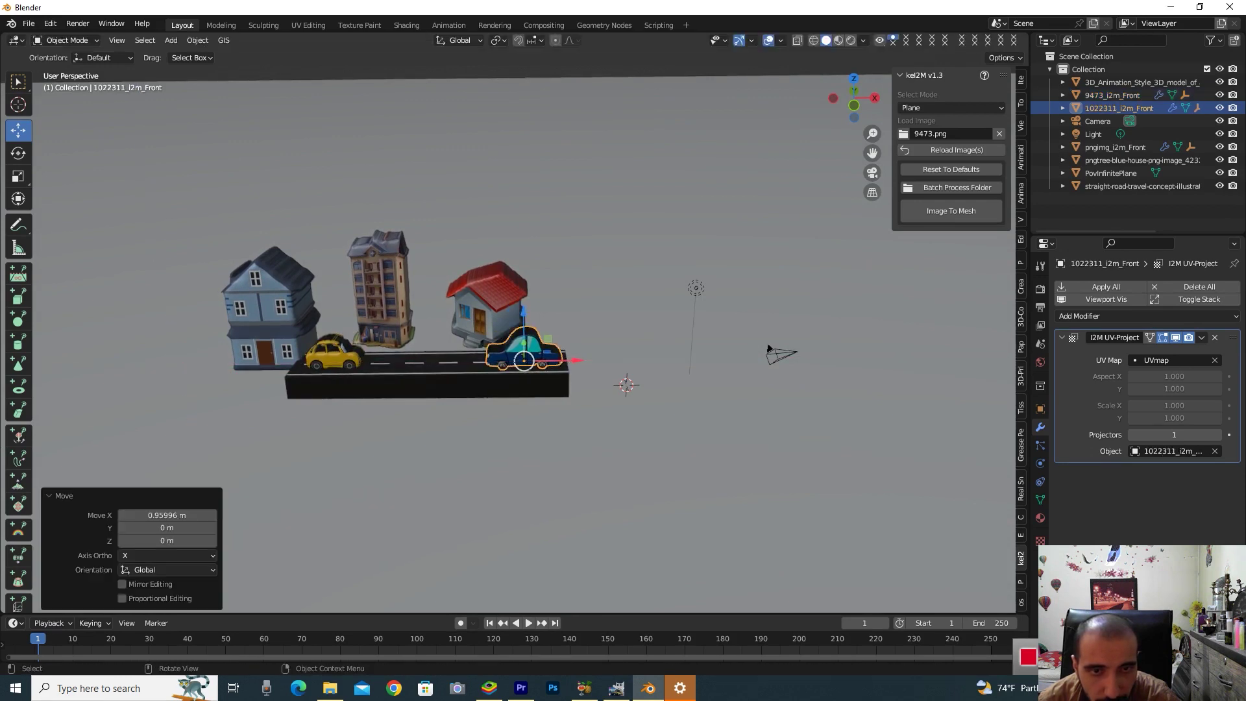
key("s")
left_click(519, 320)
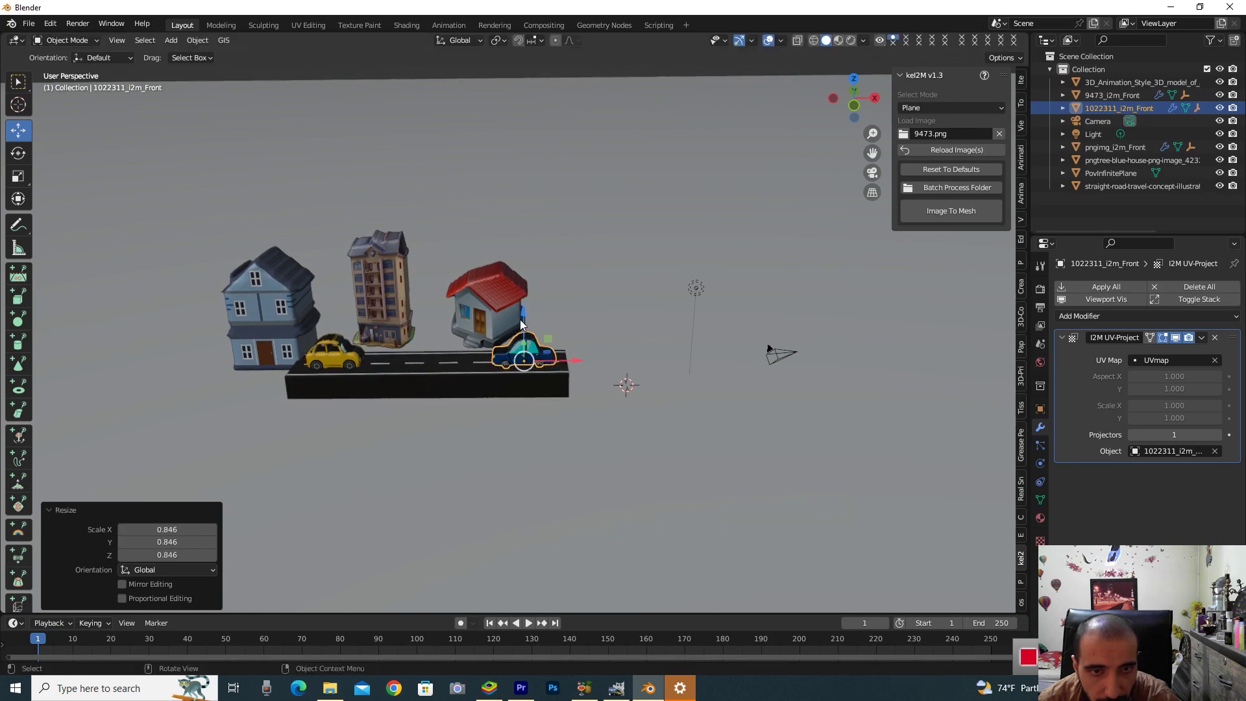
key("r")
left_click(564, 319)
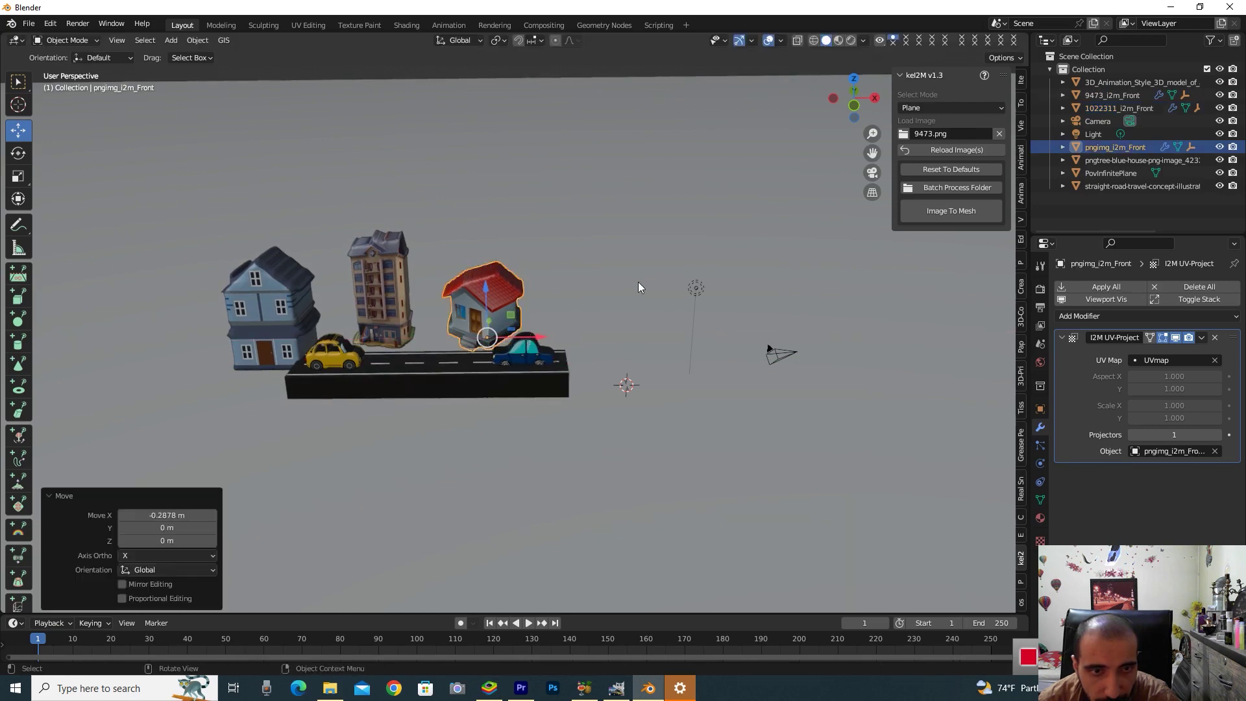
left_click(673, 277)
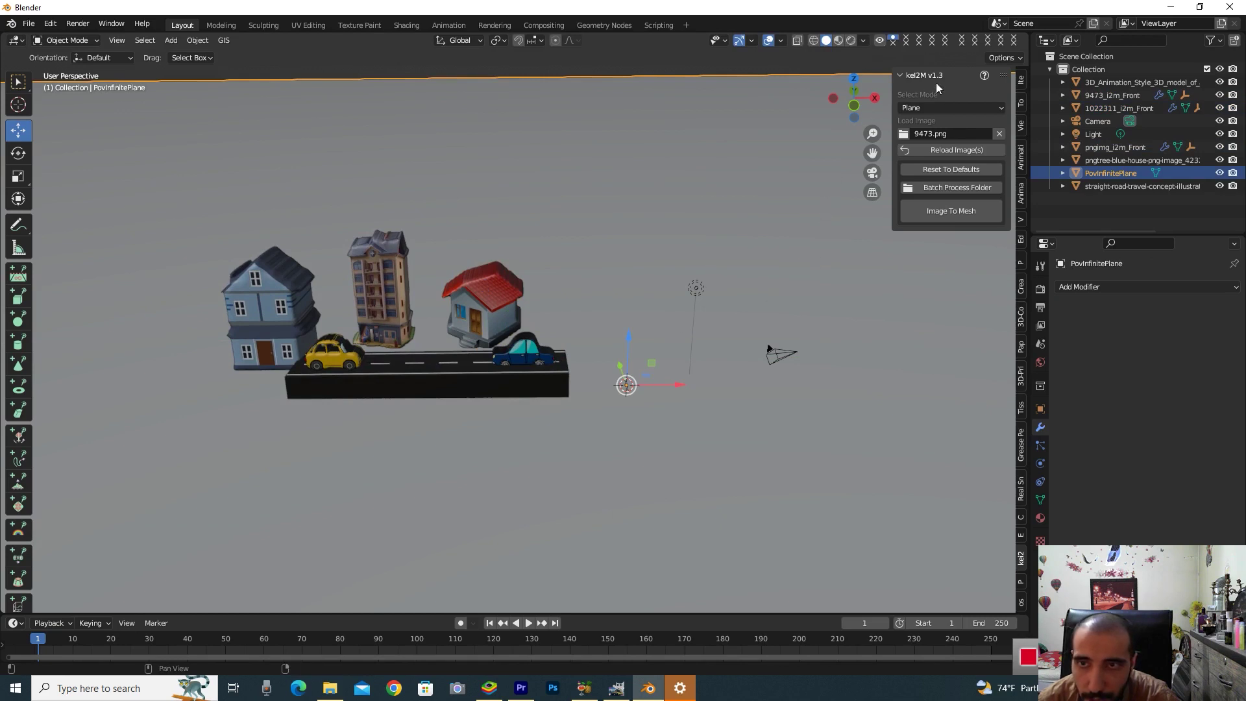
Add a new material to PovInfinitePlane with a teal Principled BSDF Base Color.
left_click(848, 41)
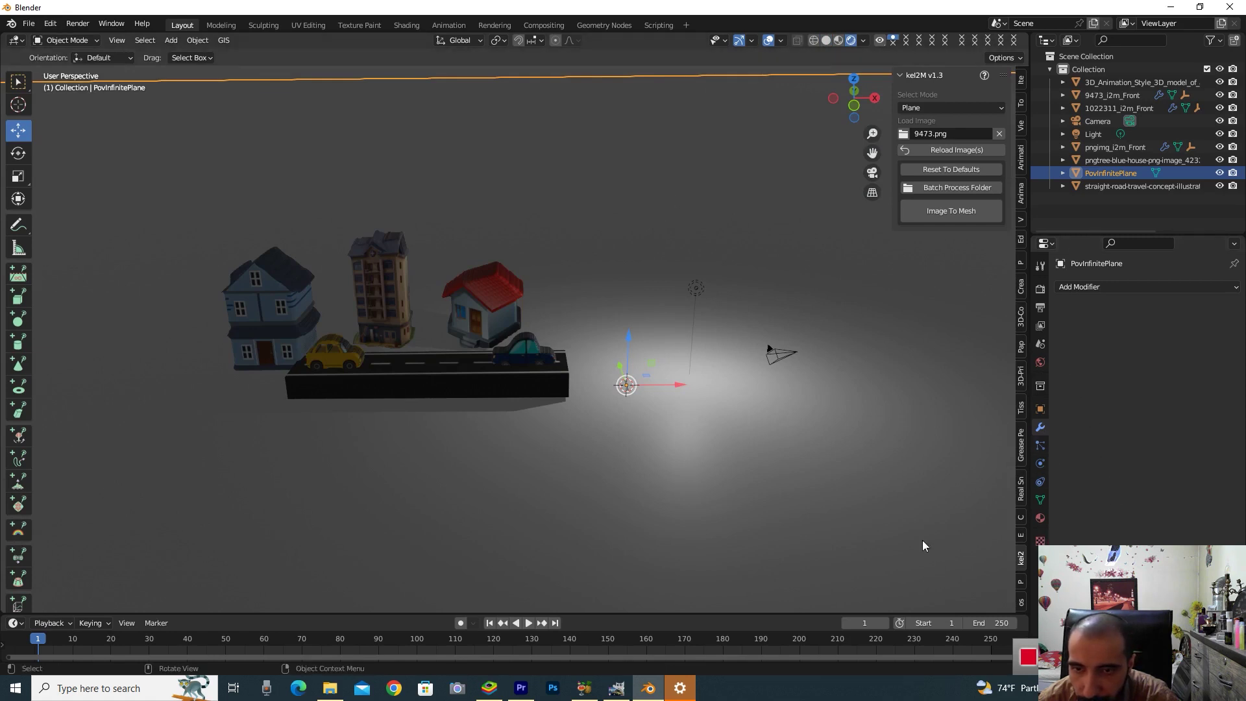
left_click(1040, 518)
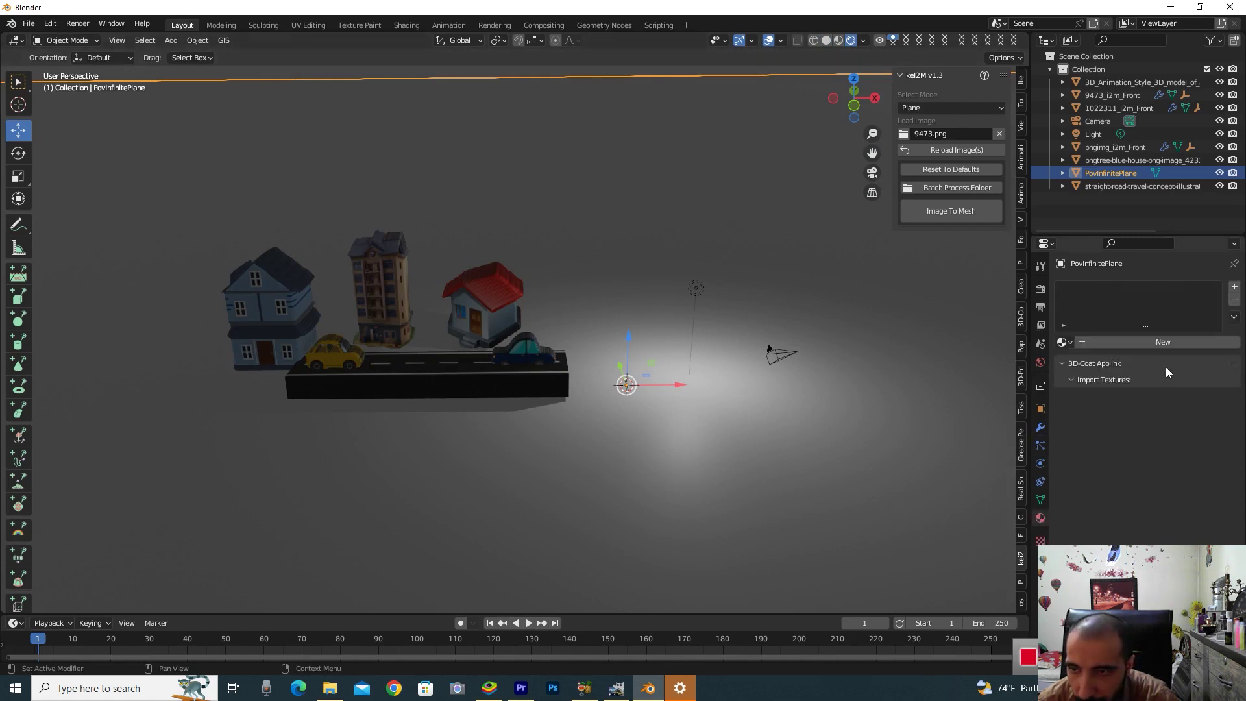
left_click(1161, 344)
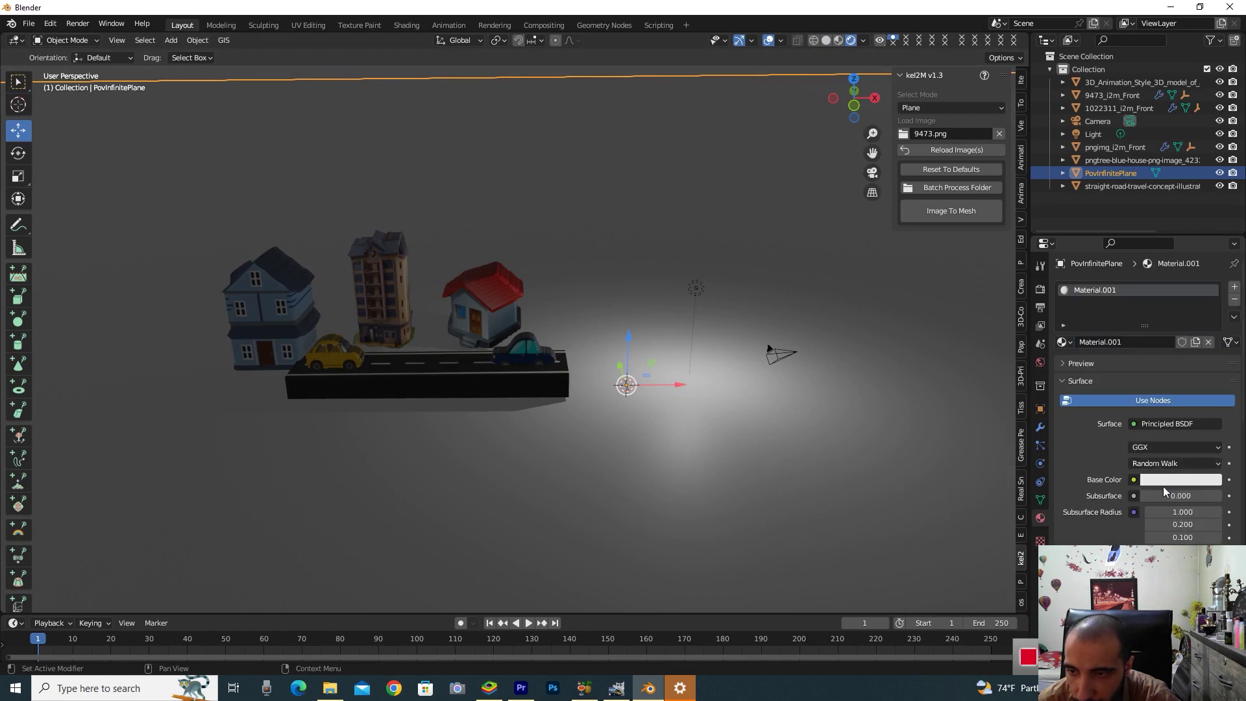
left_click(1162, 479)
mouse_move(1163, 342)
left_mouse_down()
mouse_move(1171, 312)
mouse_move(1169, 326)
mouse_move(1156, 308)
left_mouse_up()
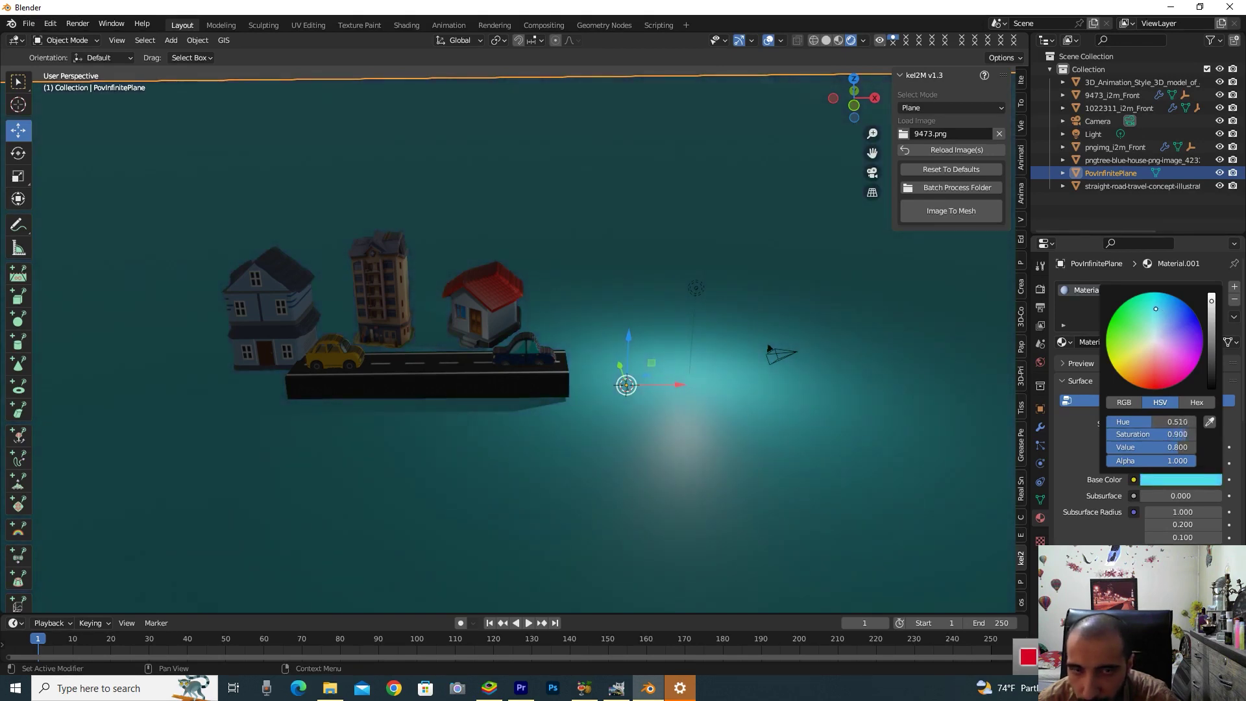
left_click(1043, 287)
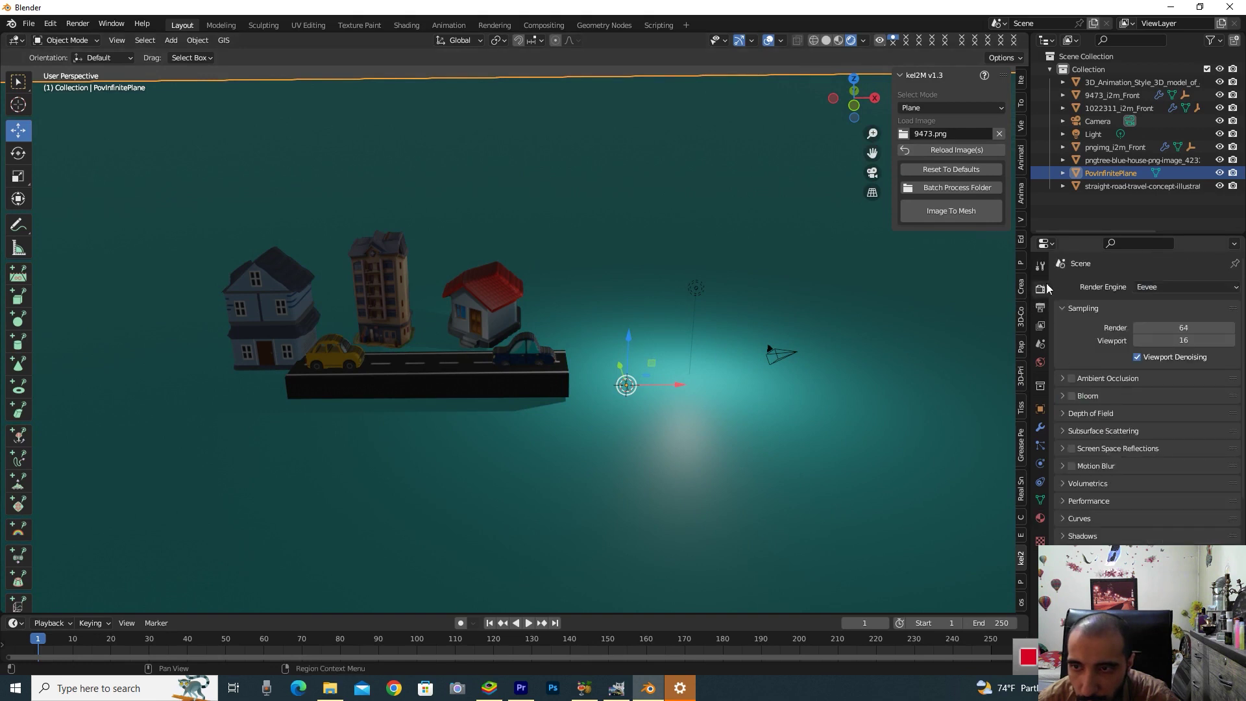
Drag the World Background Strength from 1.000 down to 0 and pan across the scene.
left_click(1039, 362)
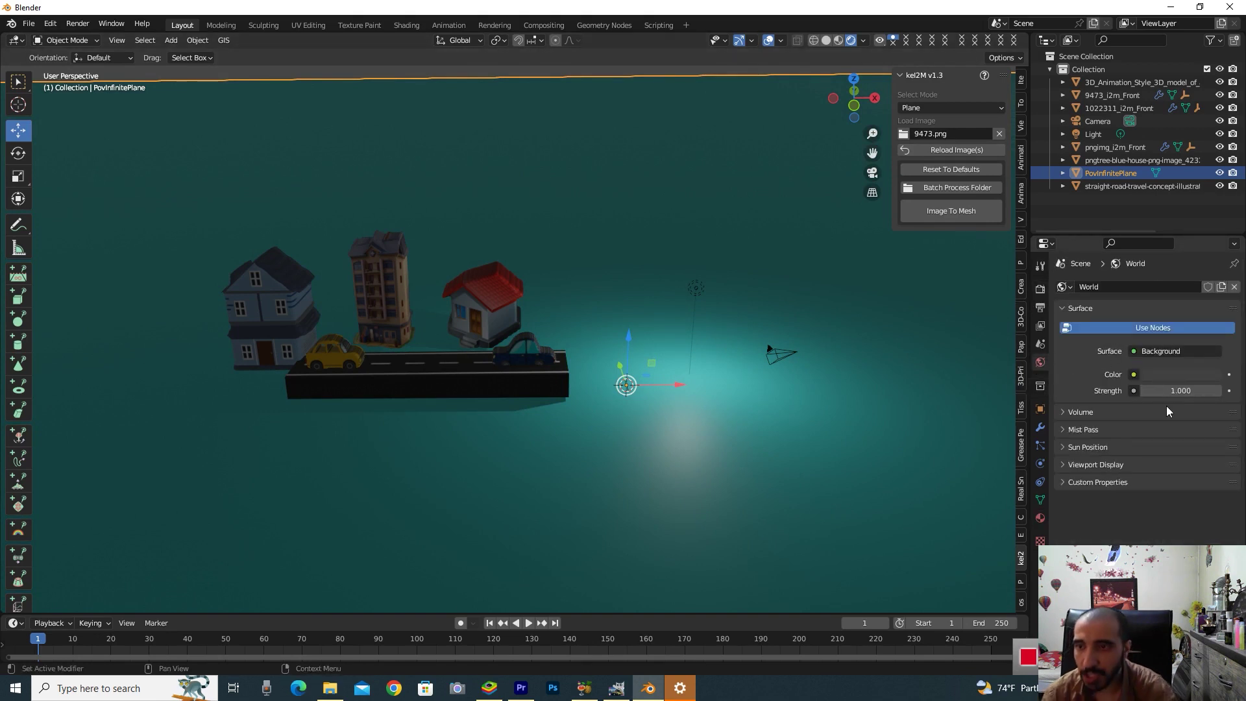
left_click_drag(1179, 389, 1119, 391)
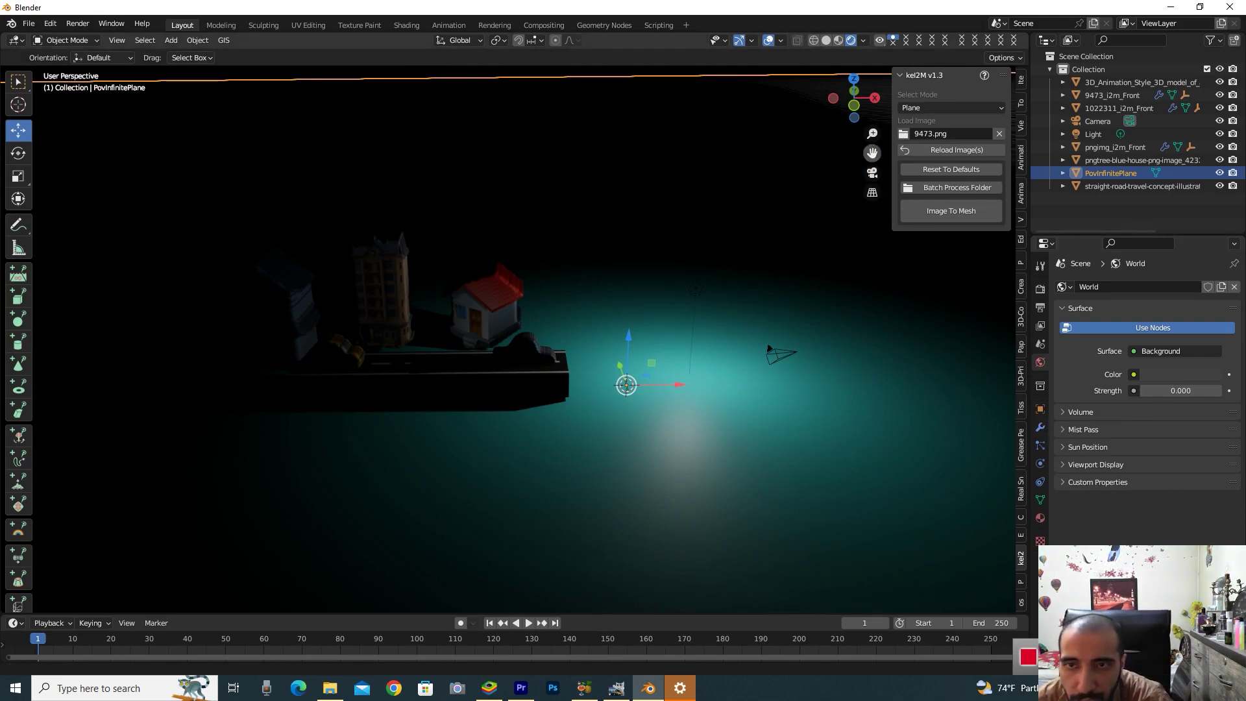
left_click_drag(872, 153, 806, 205)
scroll(753, 249, "down", 1)
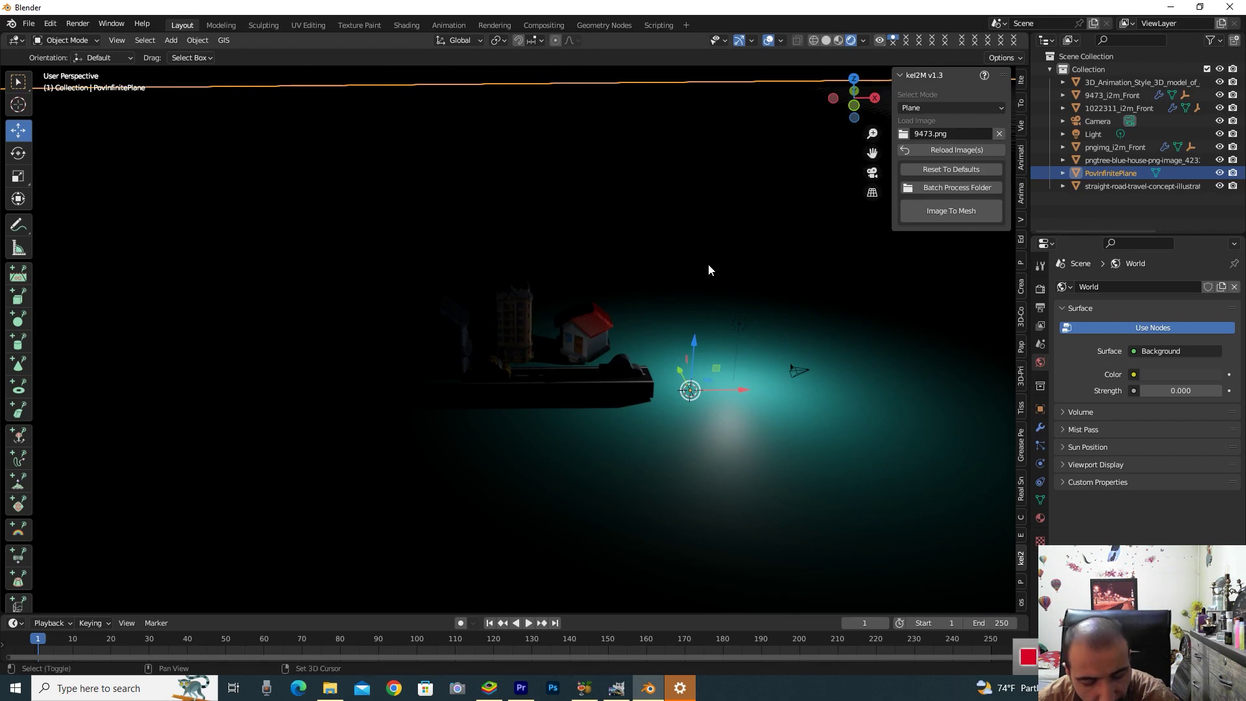
key("shift+a")
mouse_move(671, 425)
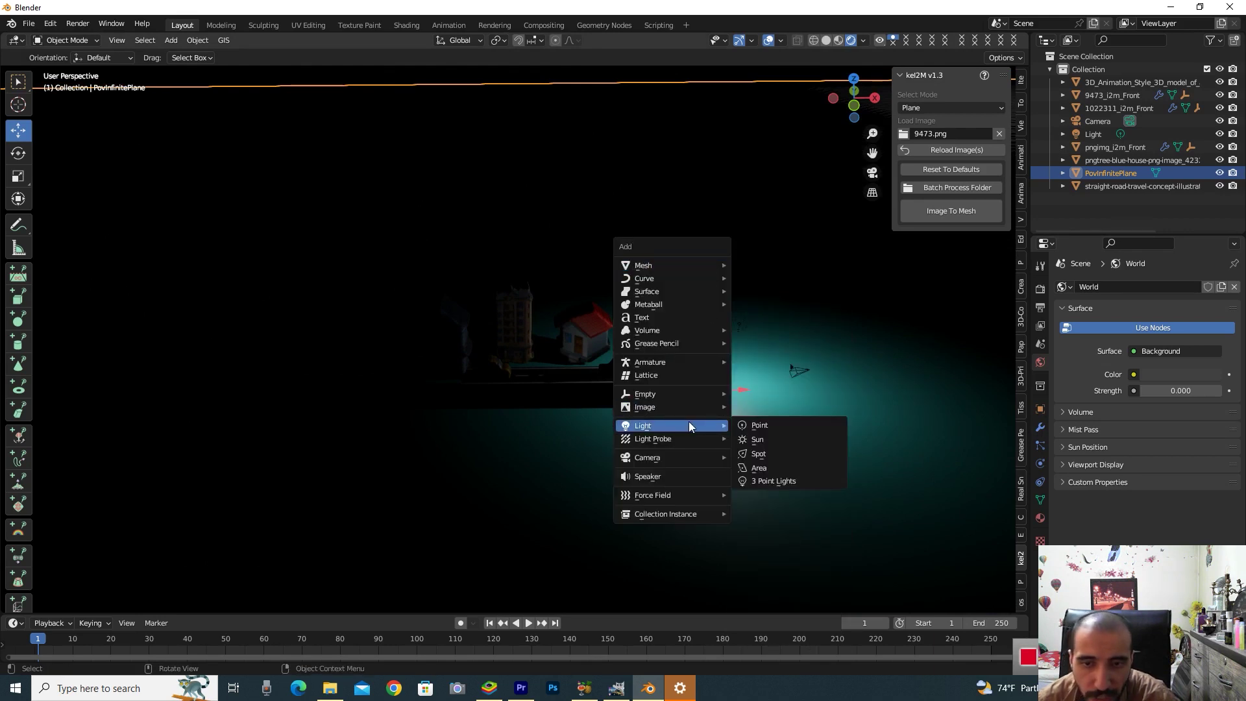
Add an area light, raise it above the town, shift it left, and enlarge it.
left_click(776, 468)
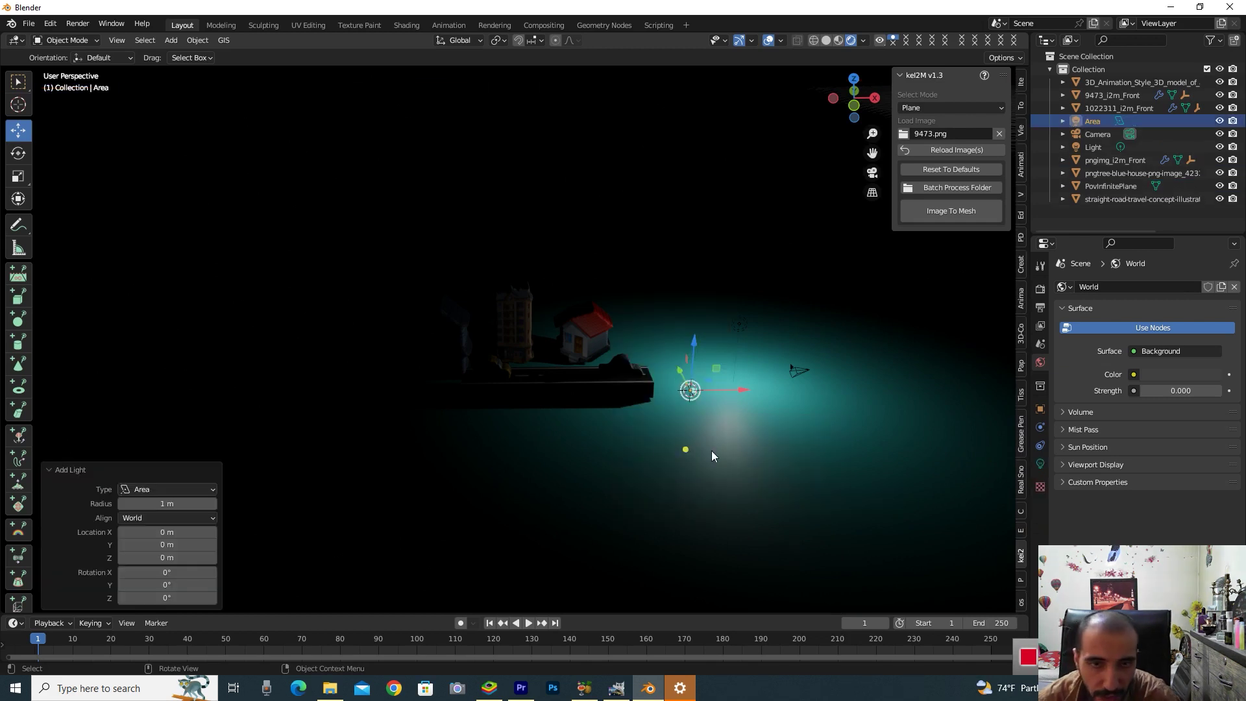
key("g")
key("z")
left_click(669, 240)
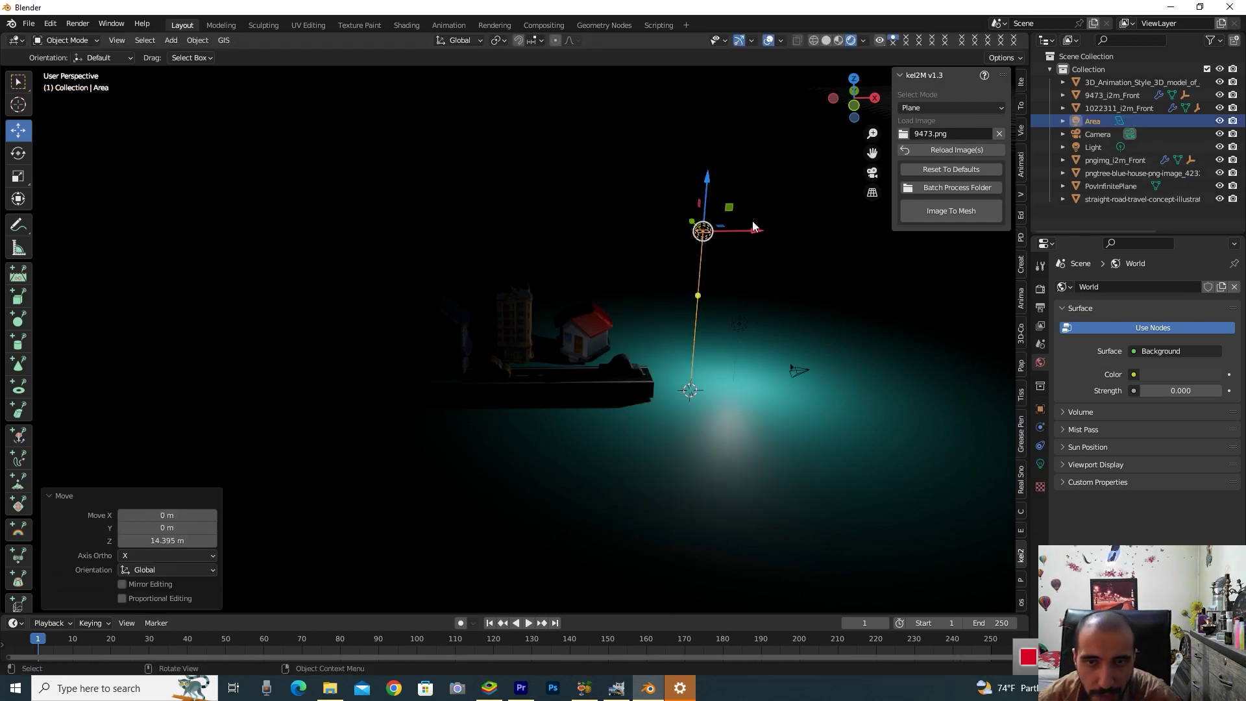
key("g")
key("x")
left_click(577, 250)
key("s")
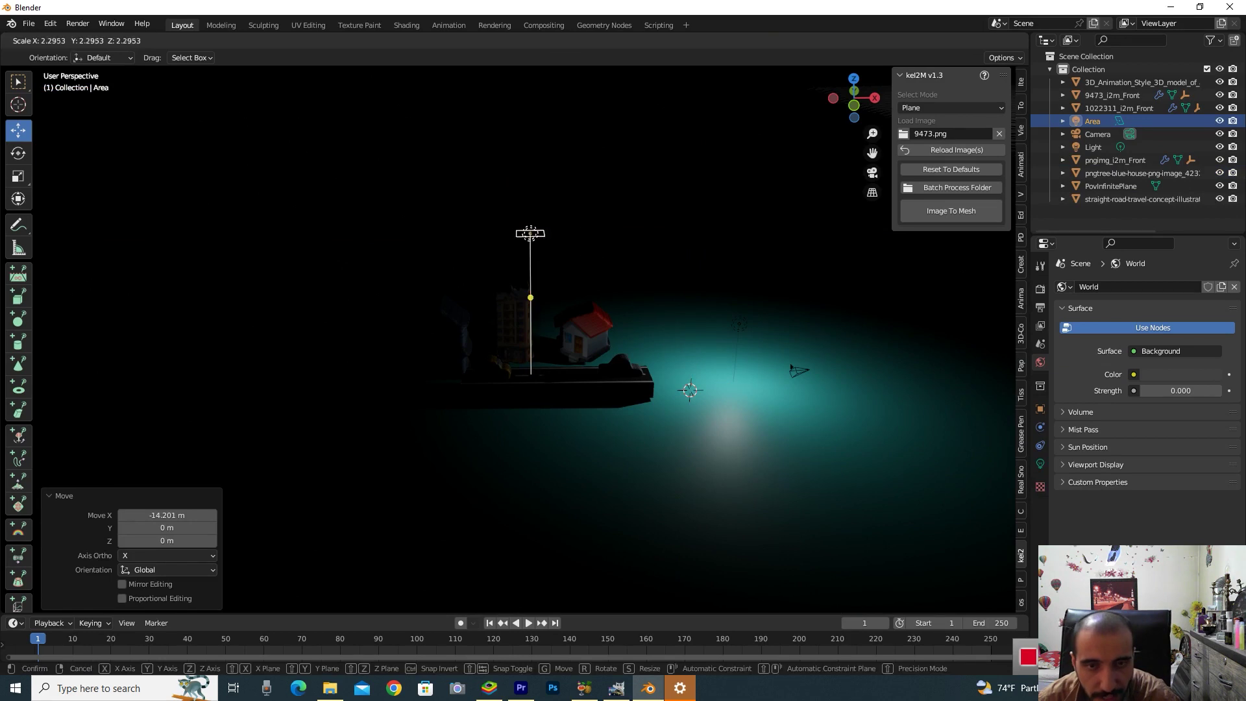
left_click(716, 478)
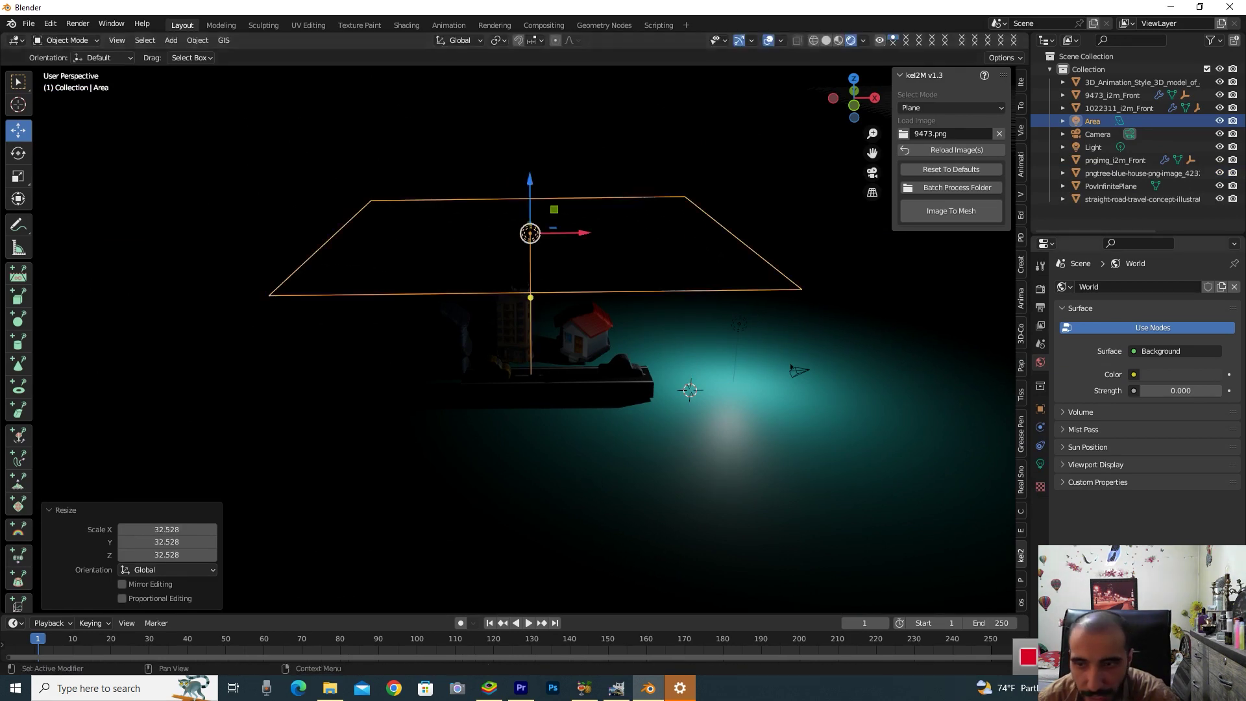
Set the area light's power to 2000 W, passing through 300 W and 500 W.
left_click(1040, 465)
left_click(1158, 377)
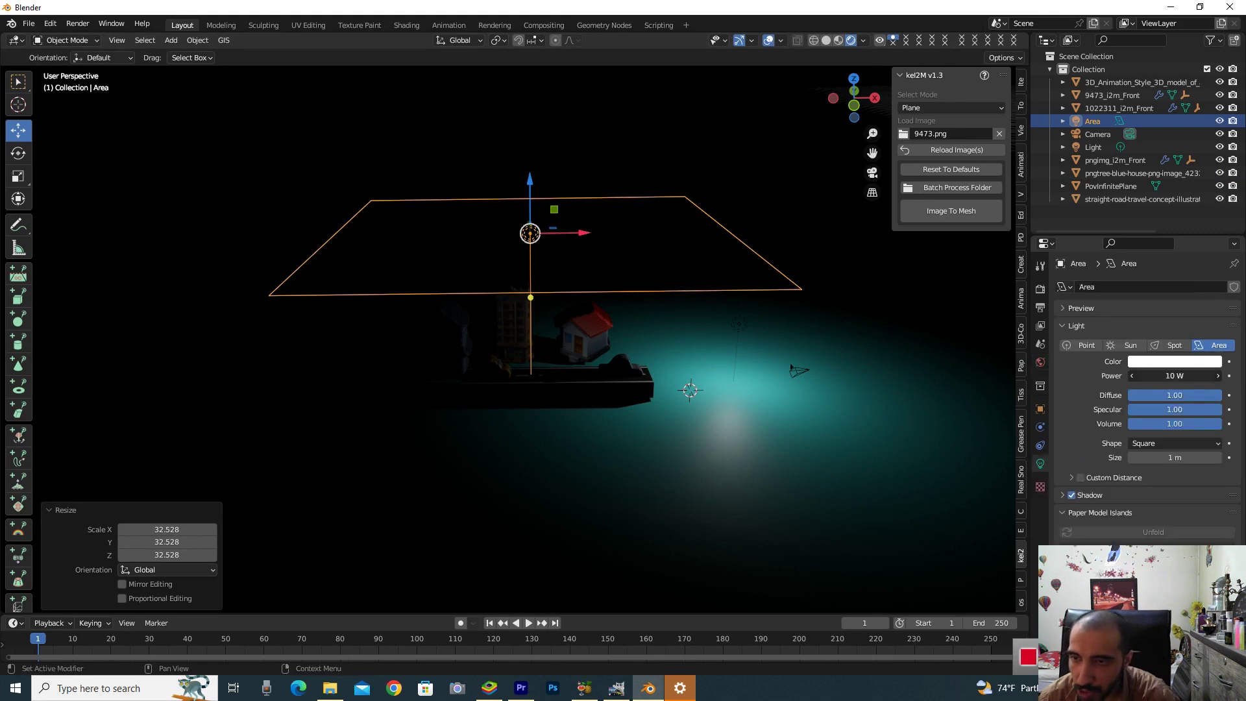
type("300")
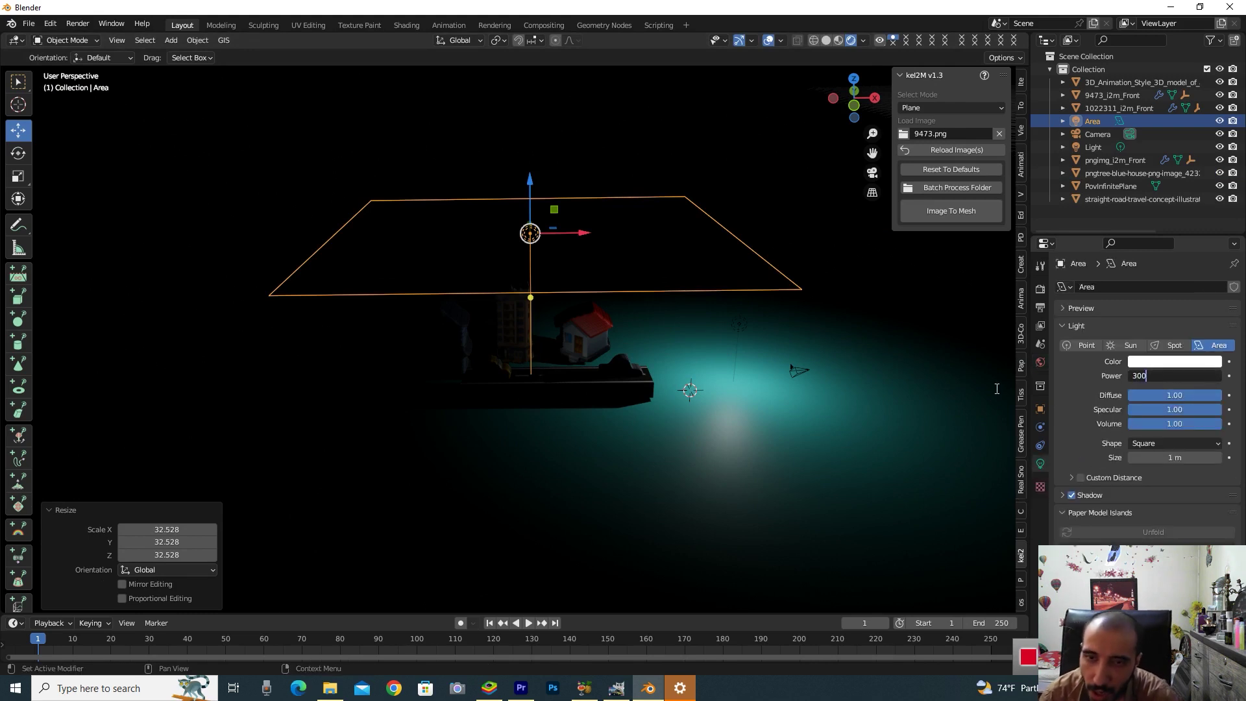
key("Return")
left_click(1175, 372)
type("500")
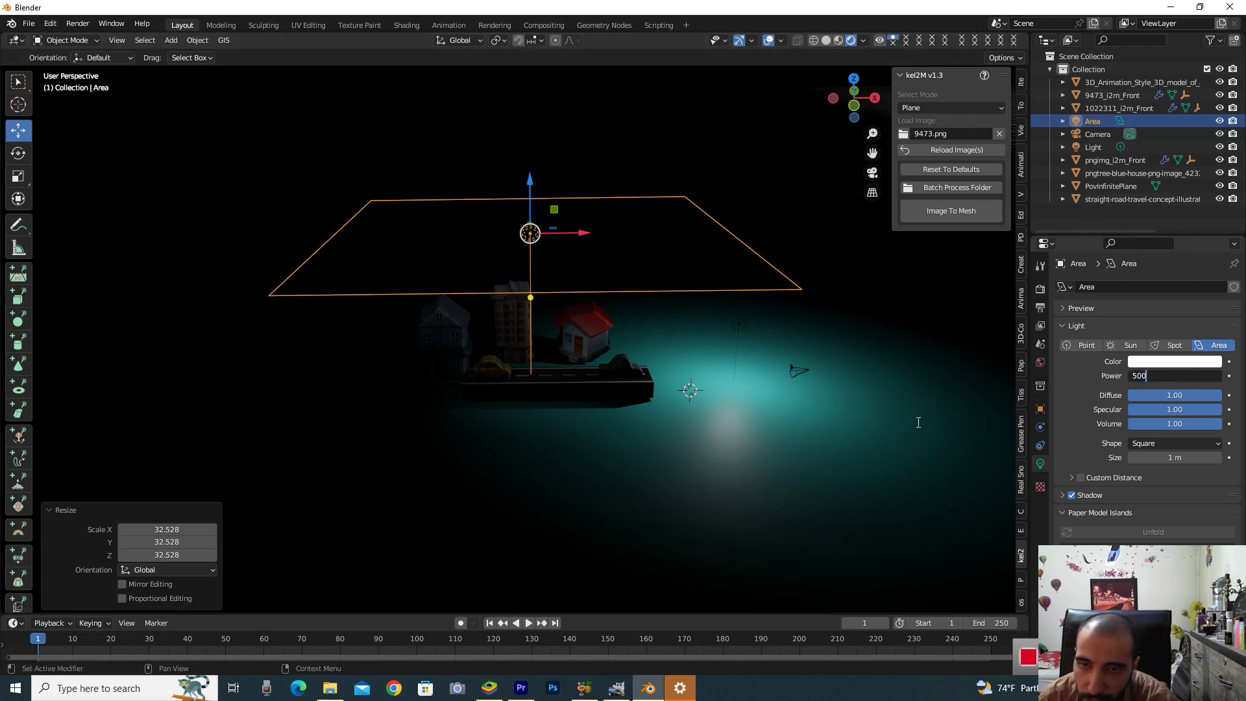
key("Return")
left_click(1172, 377)
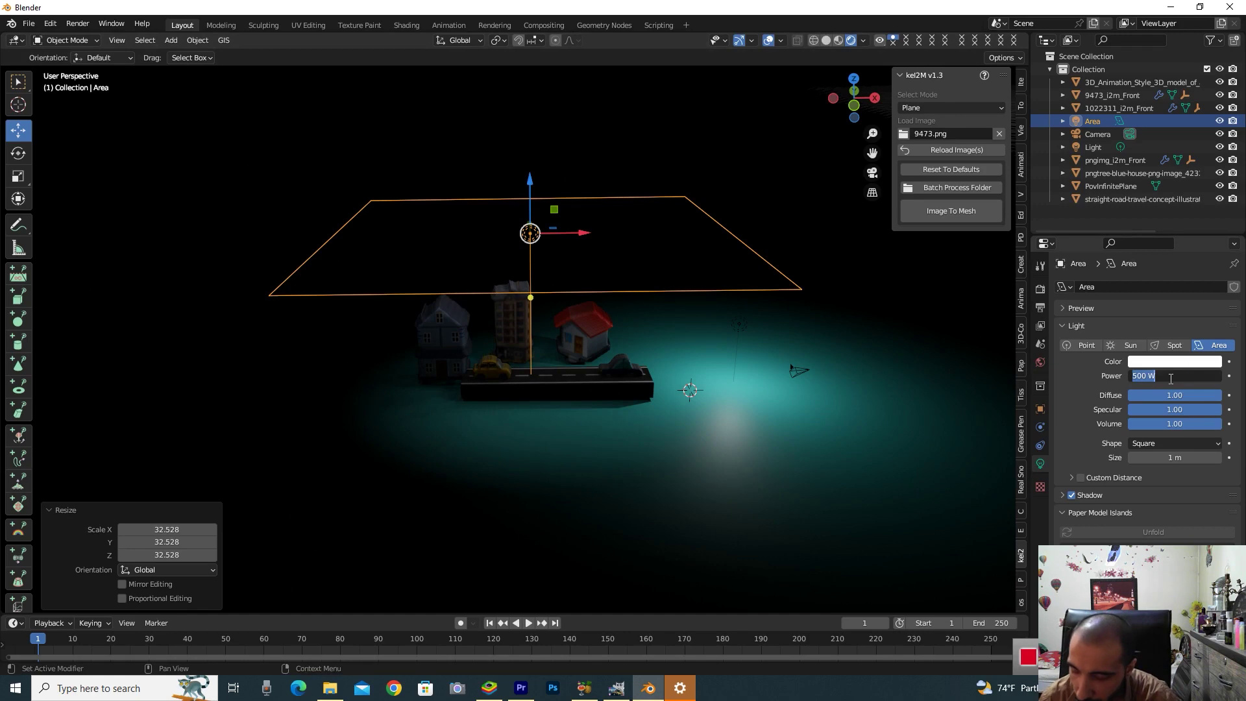
type("20")
key("Return")
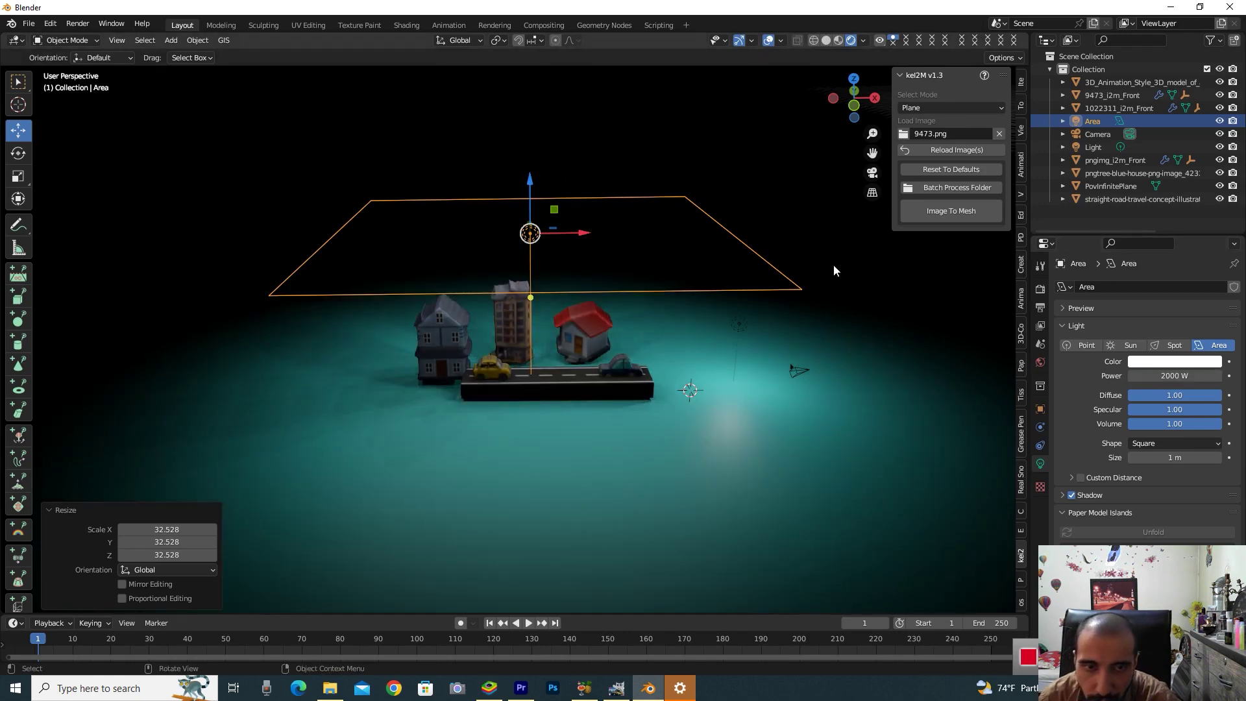
Duplicate the area light twice, placing the copies left and right along X.
left_click_drag(861, 105, 849, 98)
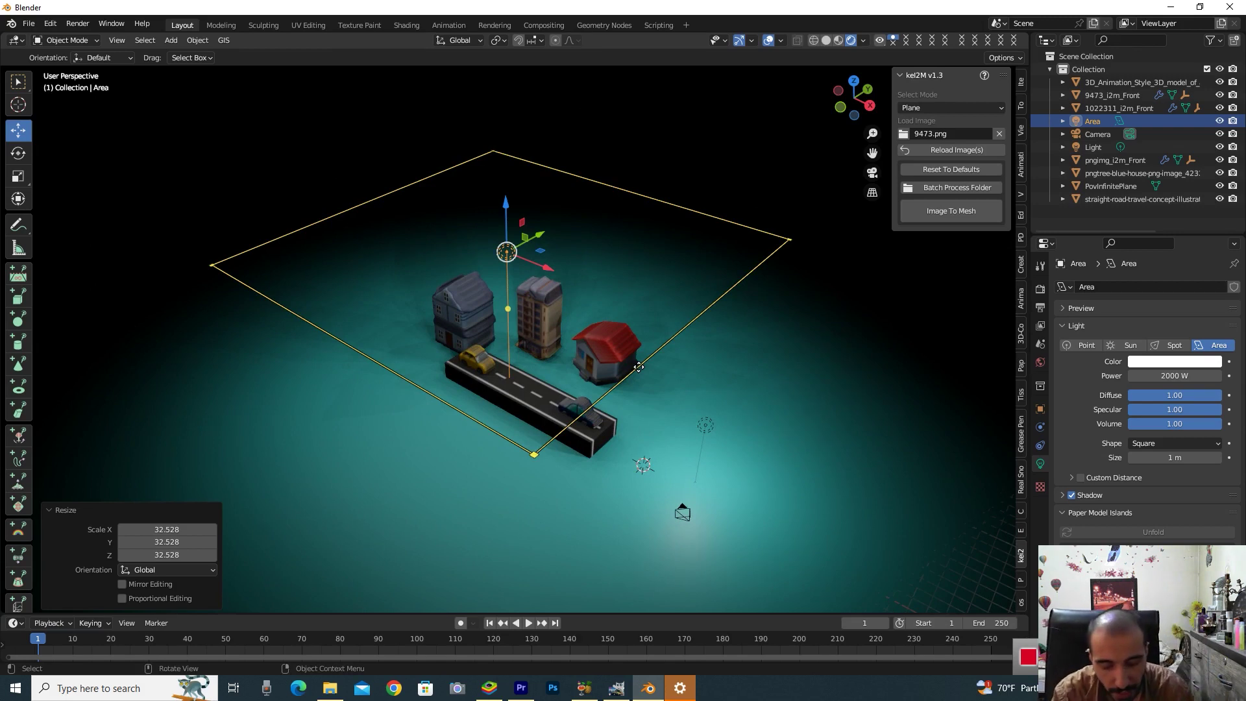
key("shift")
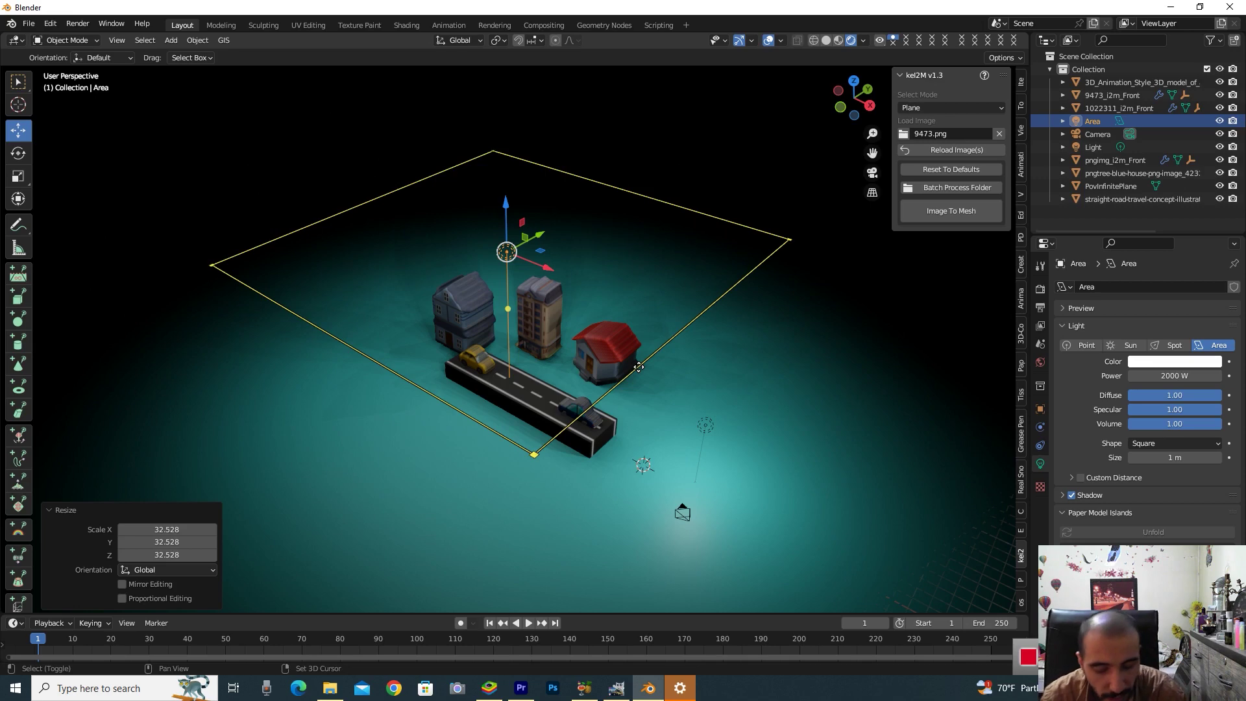
key("shift+d")
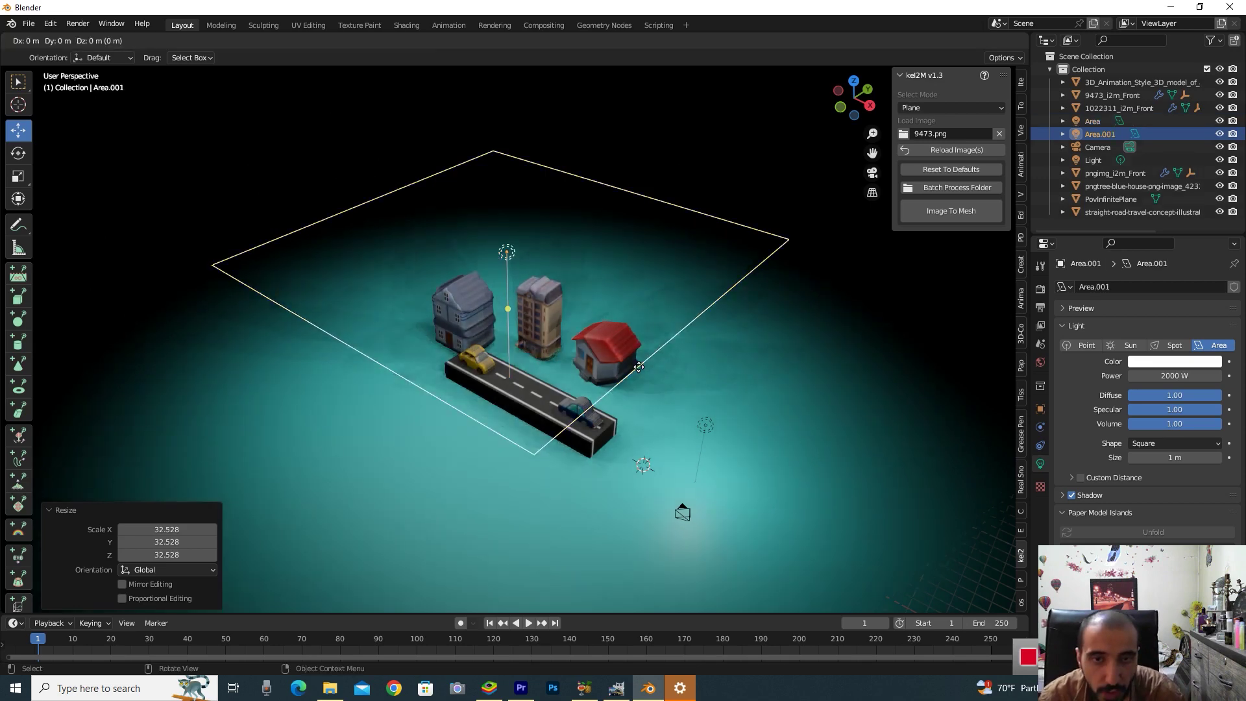
right_click(550, 292)
key("g")
key("x")
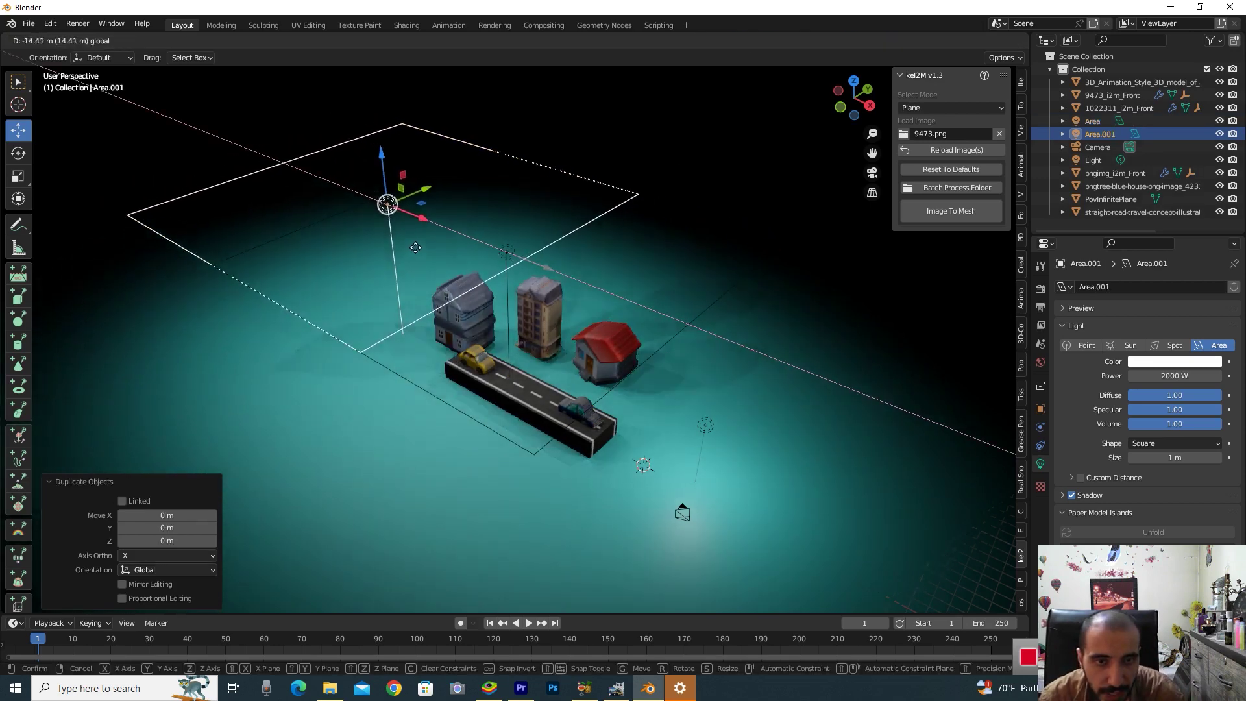
left_click(389, 201)
key("shift+d")
key("x")
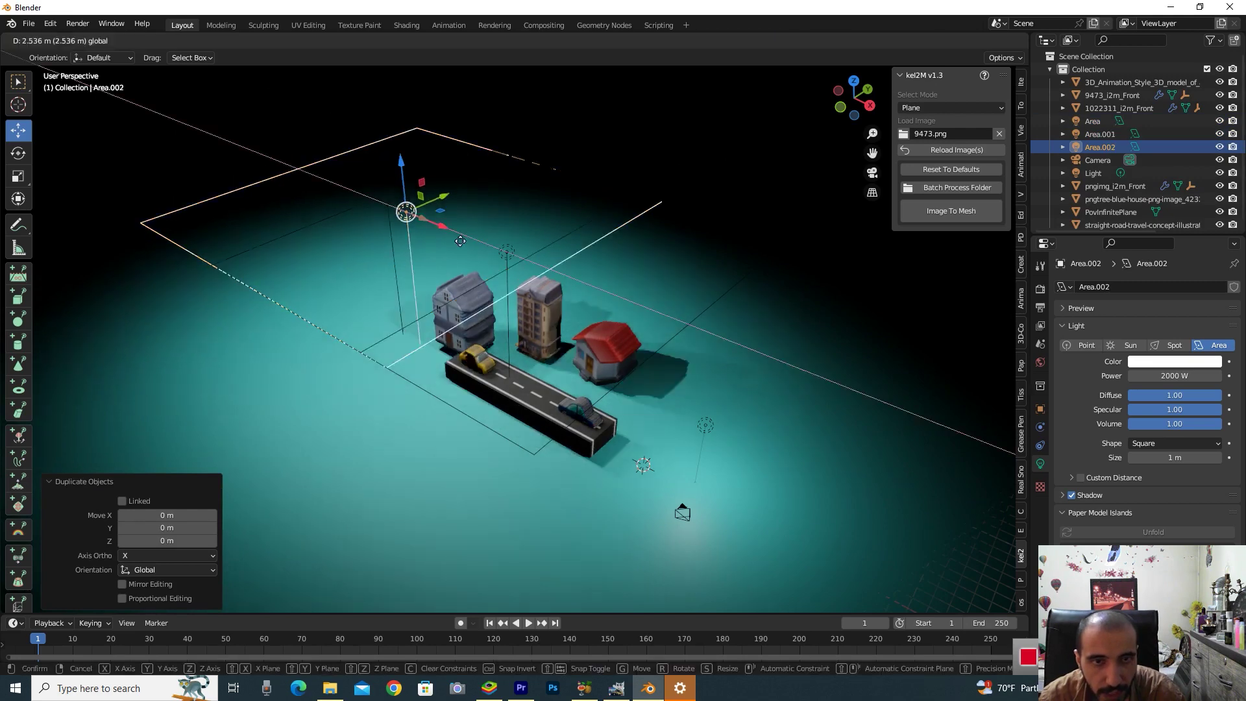
left_click(673, 364)
Make a third area light copy and position it along Y and X.
key("shift+d")
right_click(698, 289)
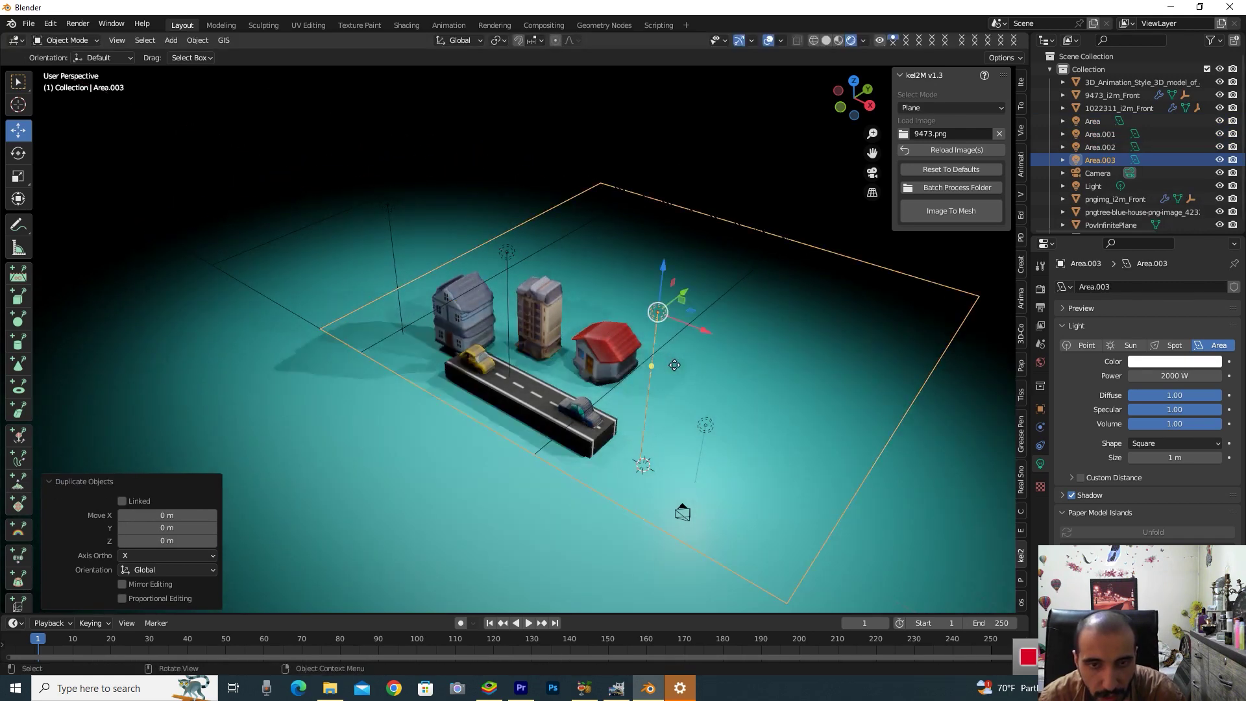
key("g")
key("y")
left_click(681, 253)
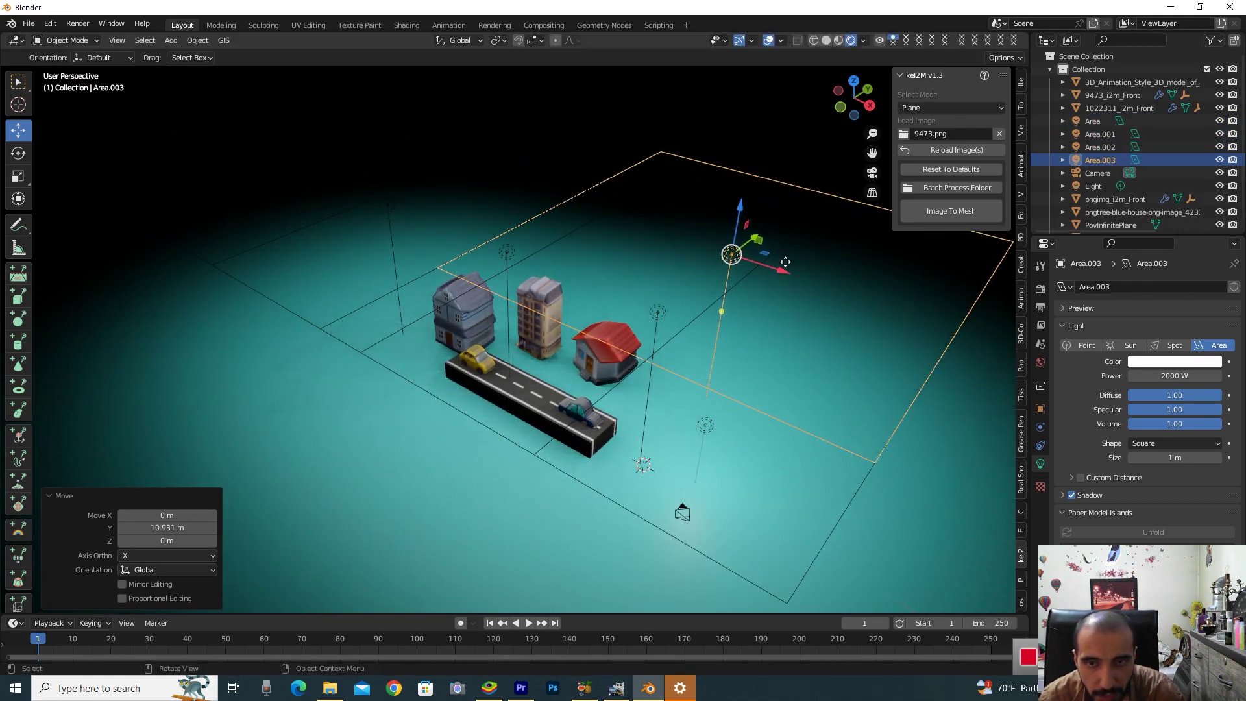
key("g")
key("x")
left_click(628, 249)
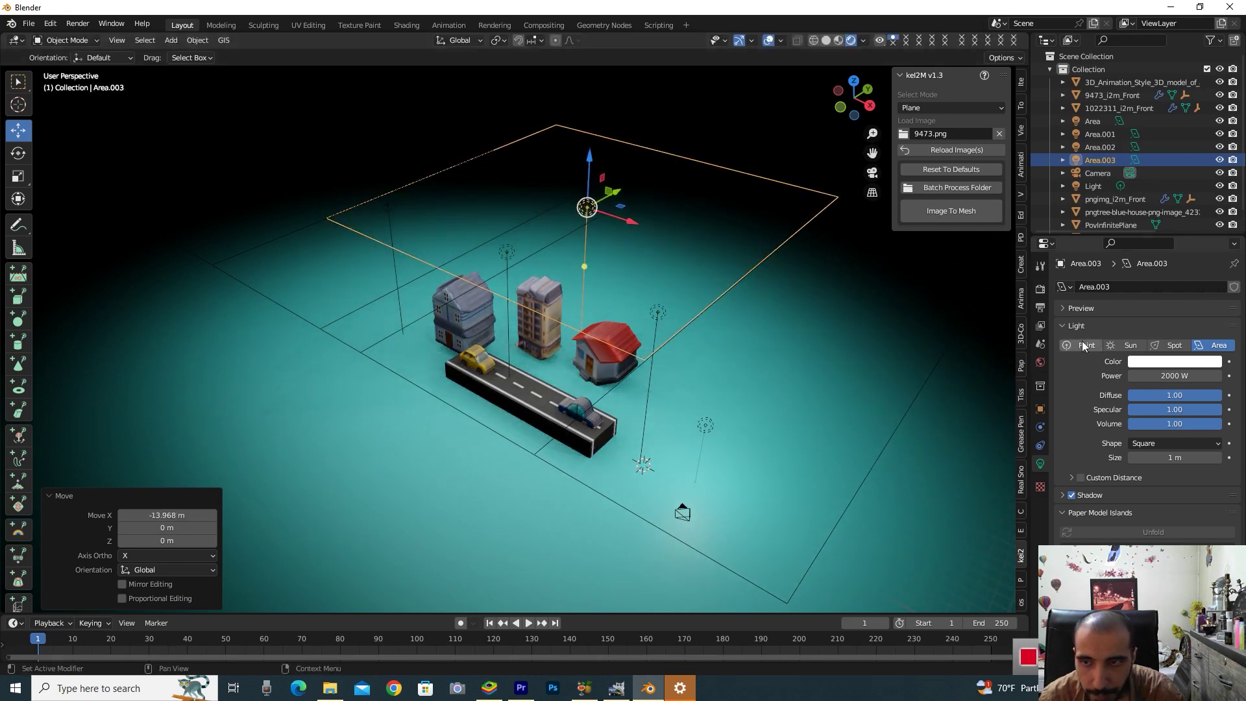
Switch the Render Engine to Cycles and set Device to GPU Compute.
left_click(1041, 289)
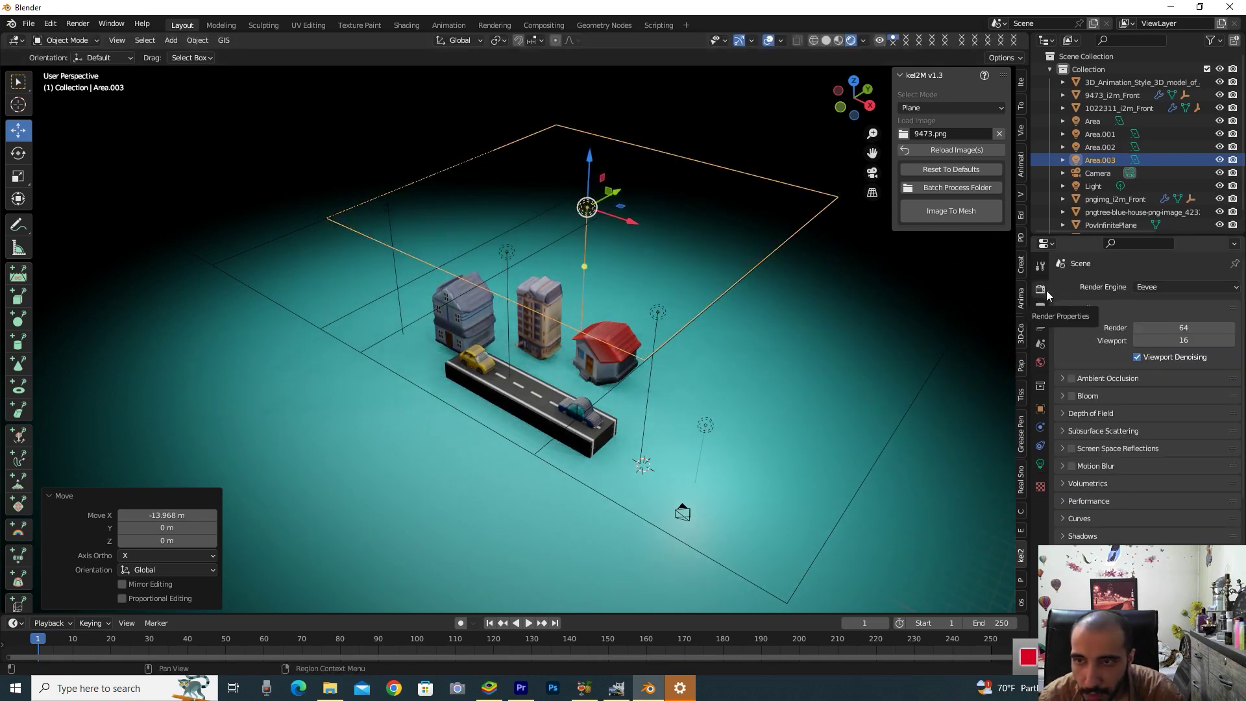
left_click(1165, 285)
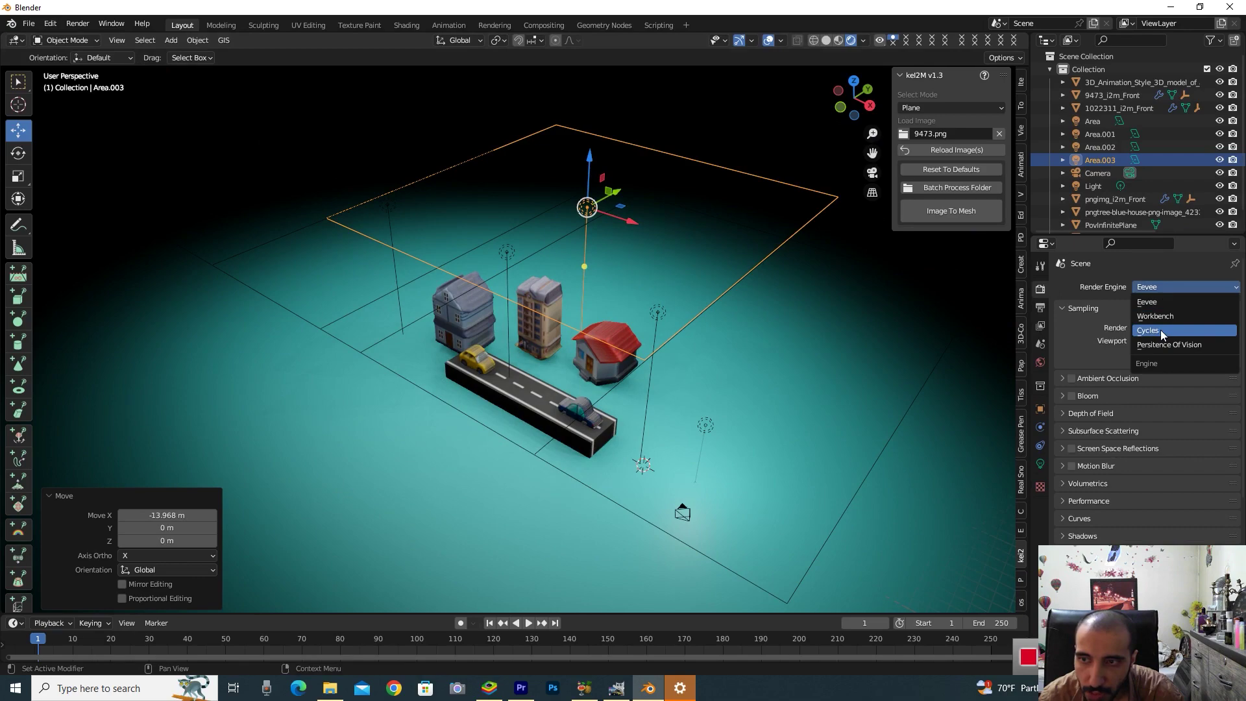
left_click(1159, 330)
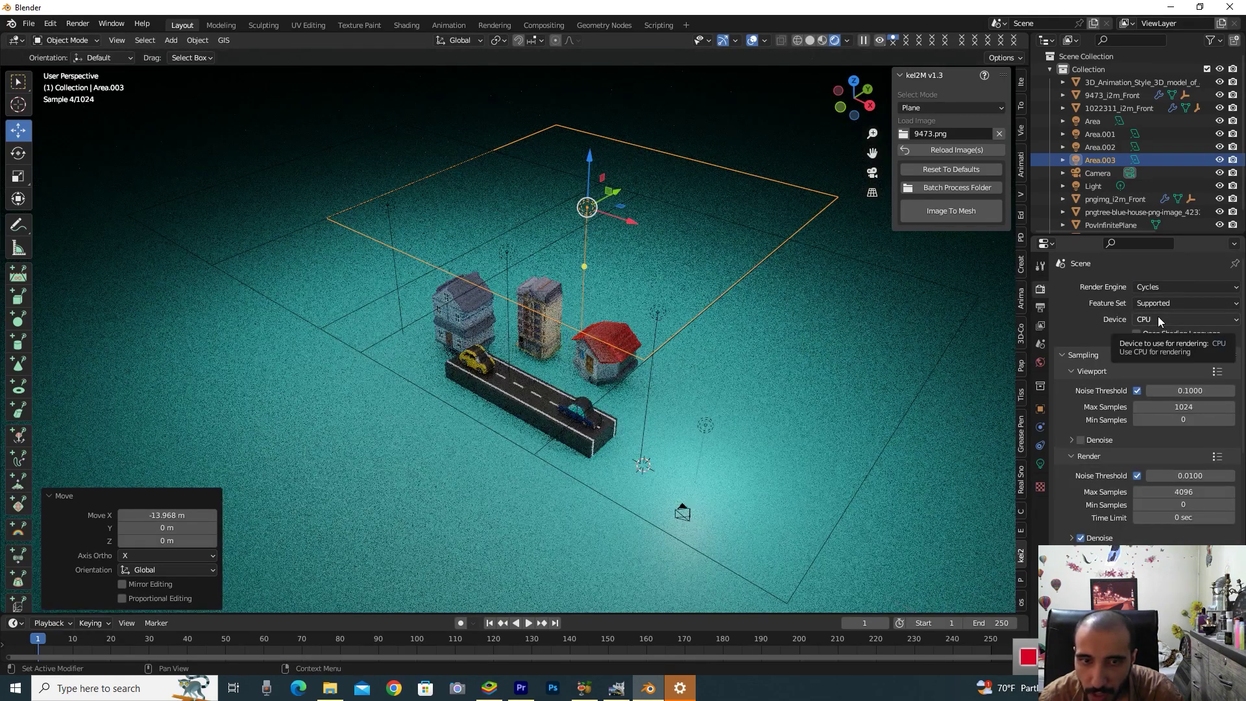
left_click(1158, 316)
left_click(1150, 351)
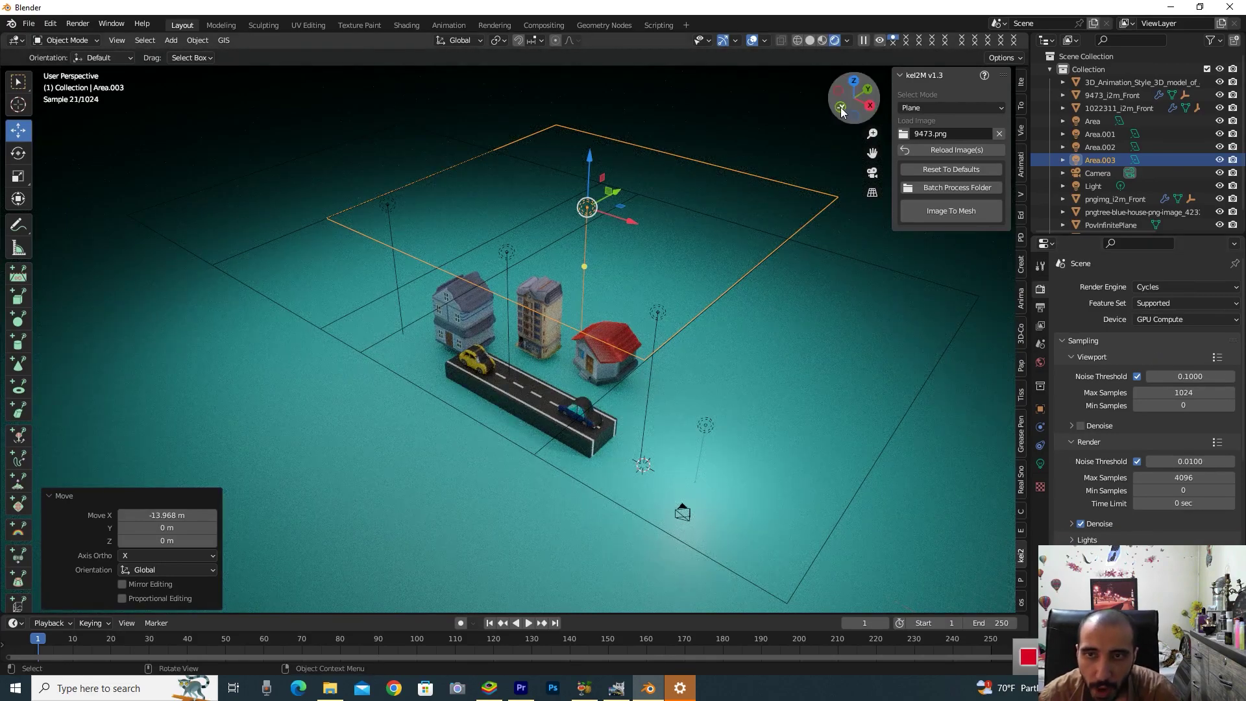
Duplicate the area light again and move the copy along Y and X.
mouse_move(877, 103)
left_mouse_down()
mouse_move(856, 127)
mouse_move(838, 103)
left_mouse_up()
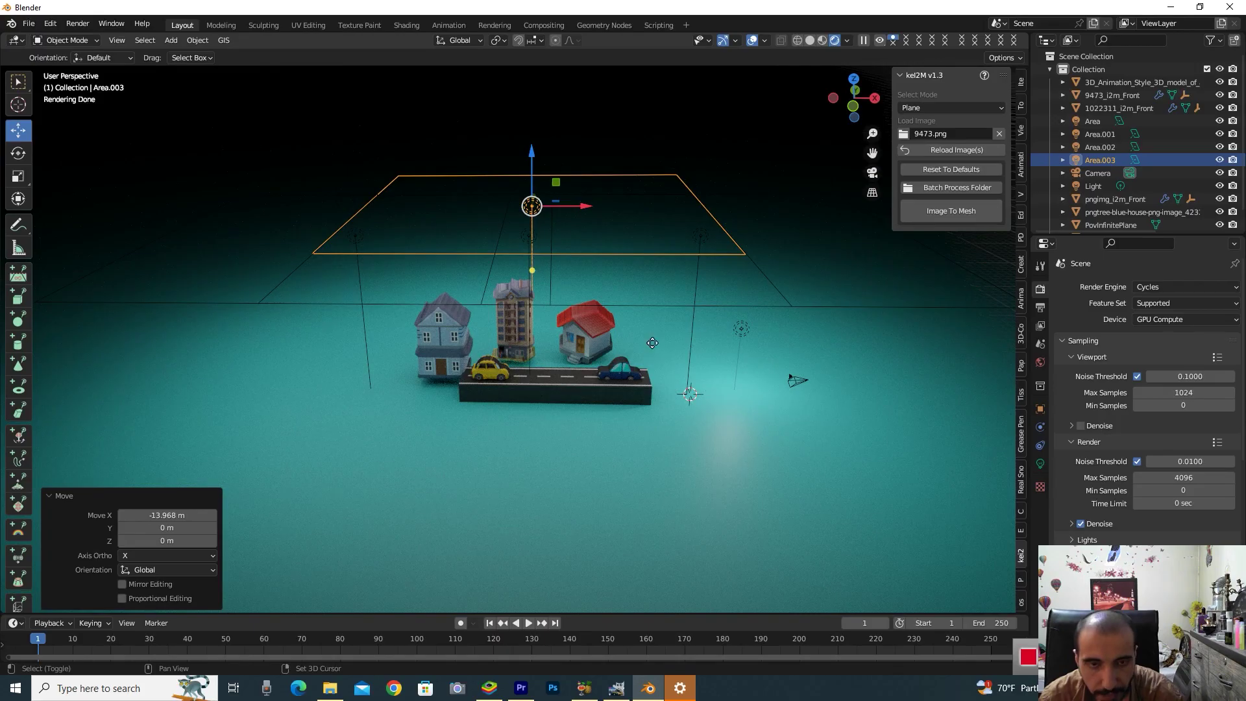
key("shift+d")
right_click(653, 348)
left_click_drag(847, 105, 778, 220)
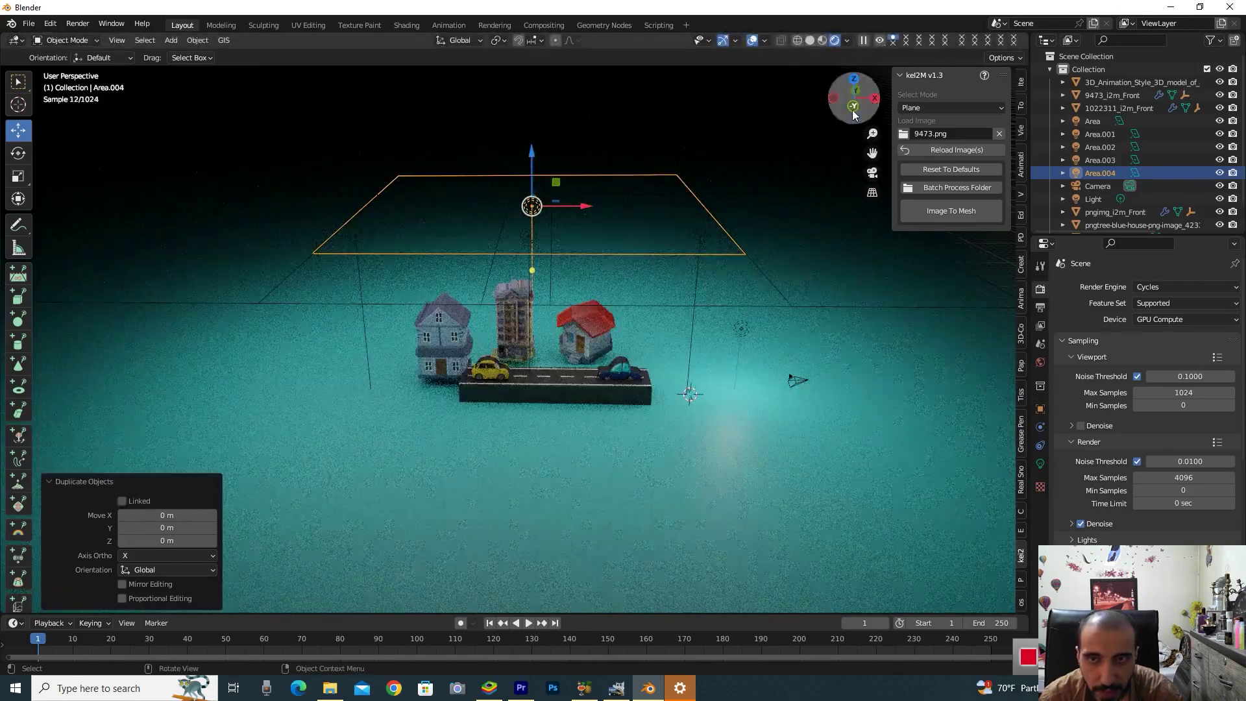
key("g")
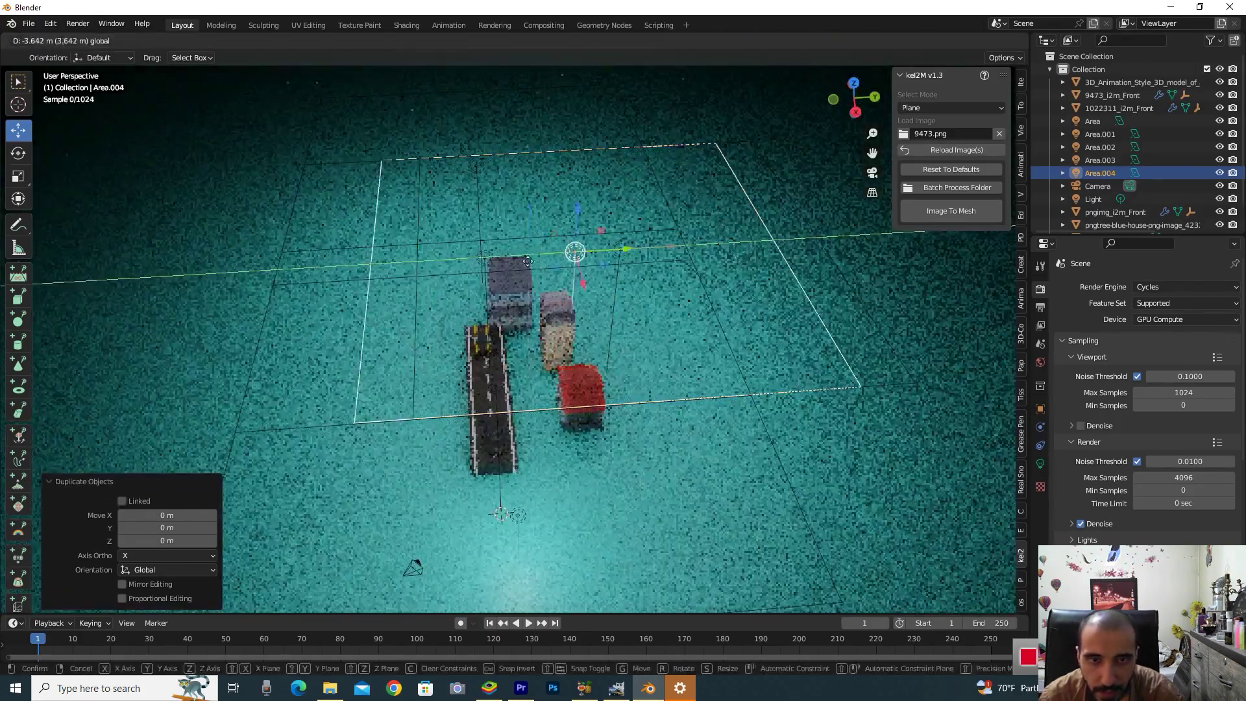
key("y")
left_click(421, 270)
key("g")
key("x")
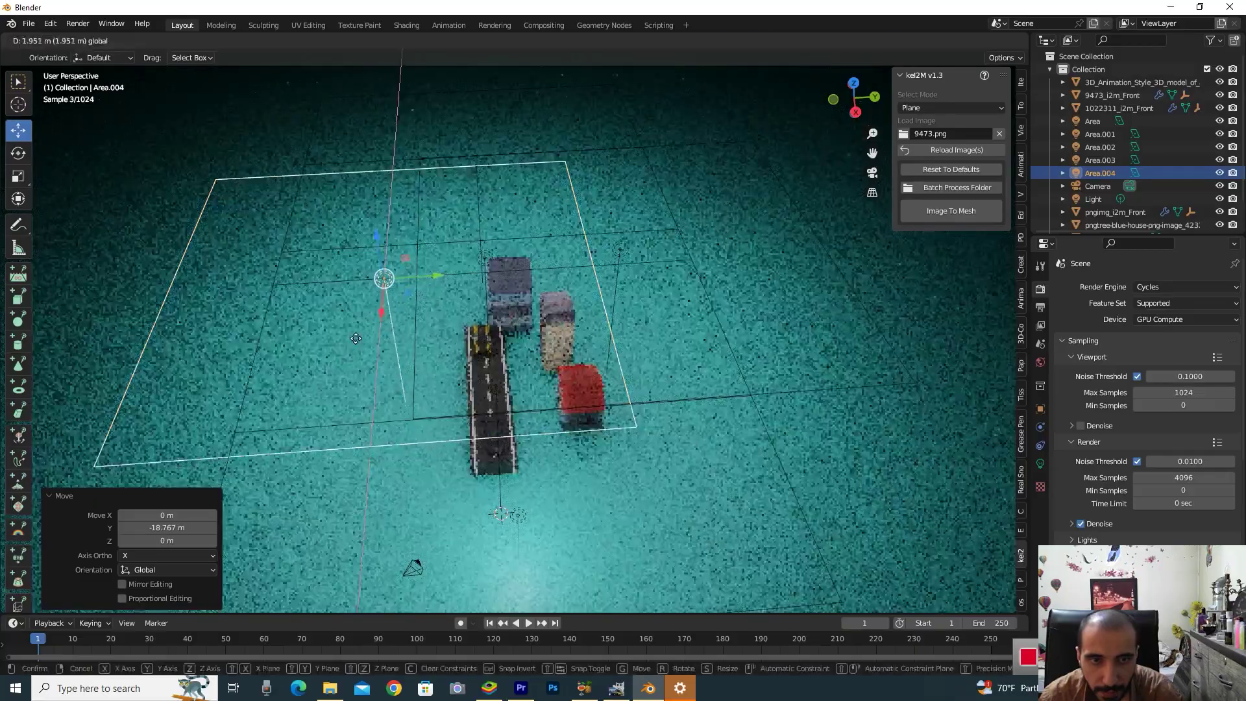
left_click(353, 354)
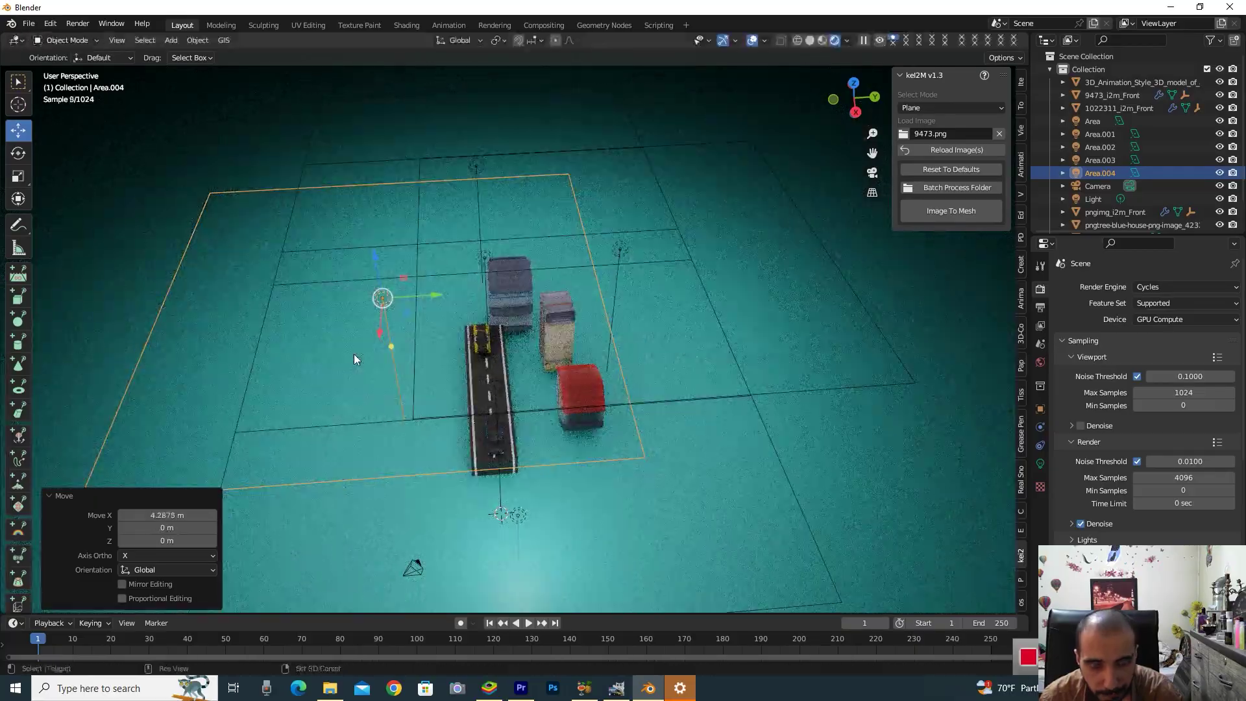
Add another area light copy, tilt it about 55.7° on X, and push it in front of the houses.
key("shift+d")
key("Escape")
left_click(18, 153)
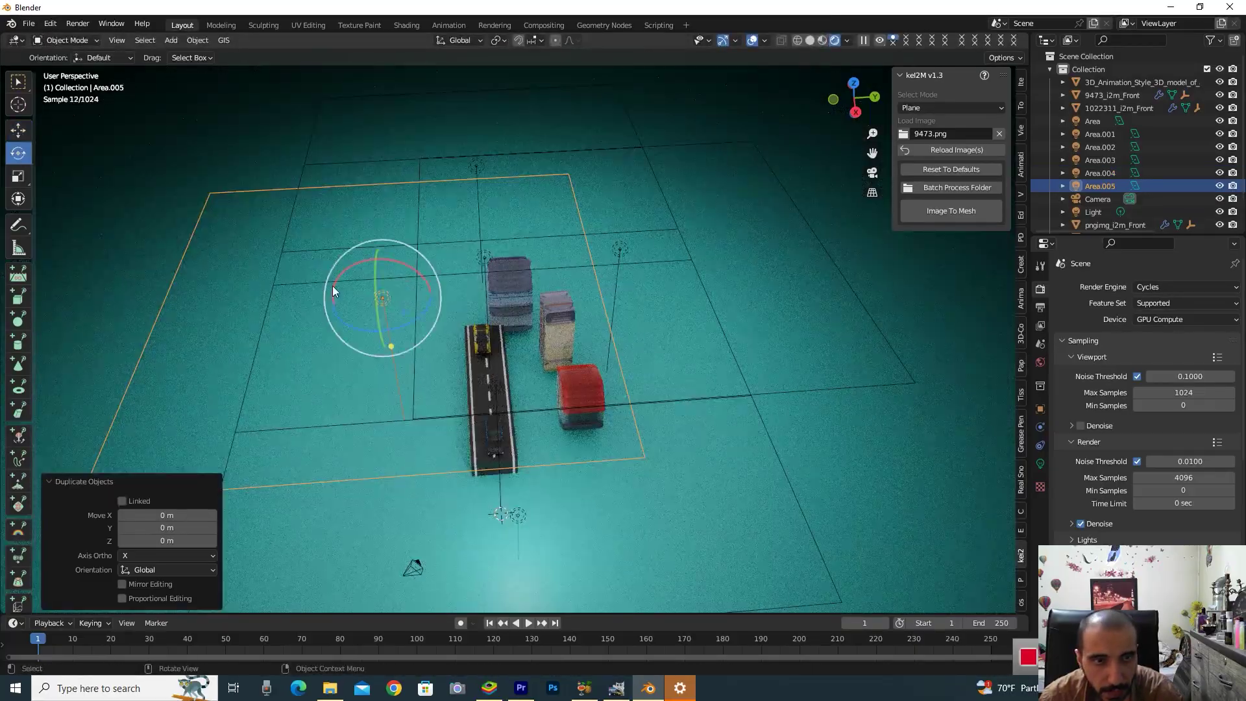
left_click_drag(366, 262, 292, 292)
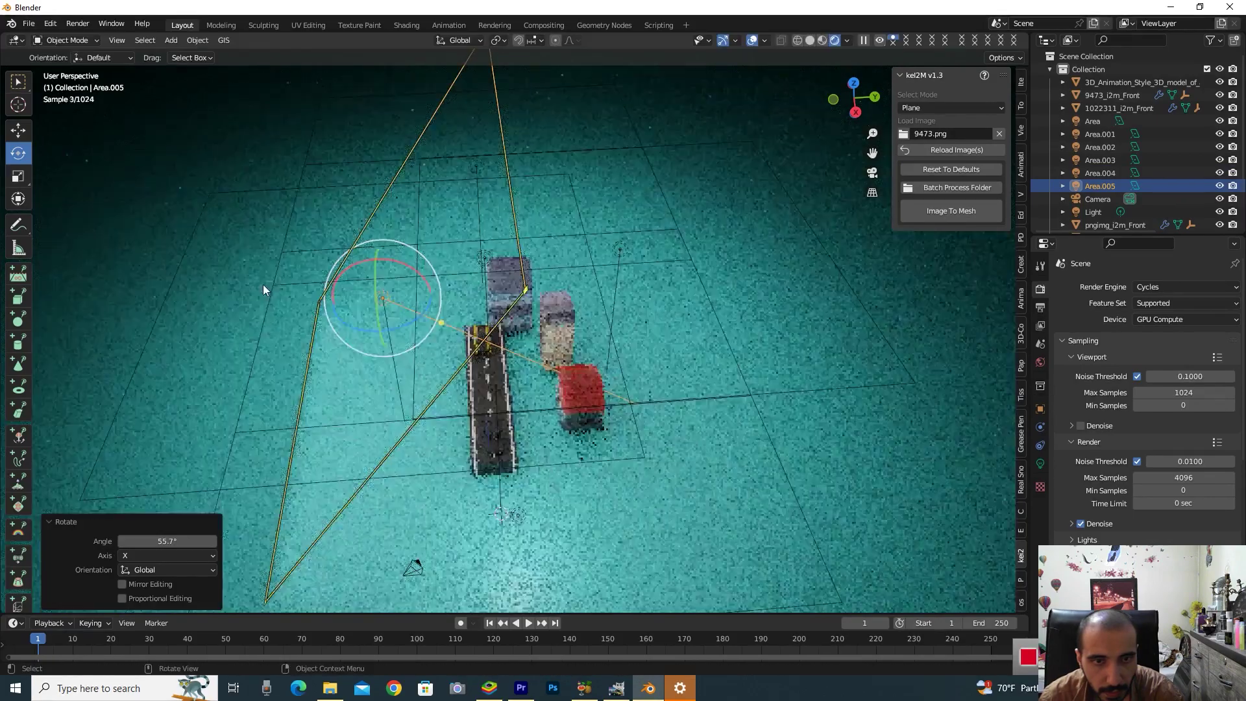
key("shift+space")
key("g")
left_click_drag(417, 292, 305, 298)
Orbit to a low front view and raise the blue car slightly.
left_click_drag(840, 114, 853, 102)
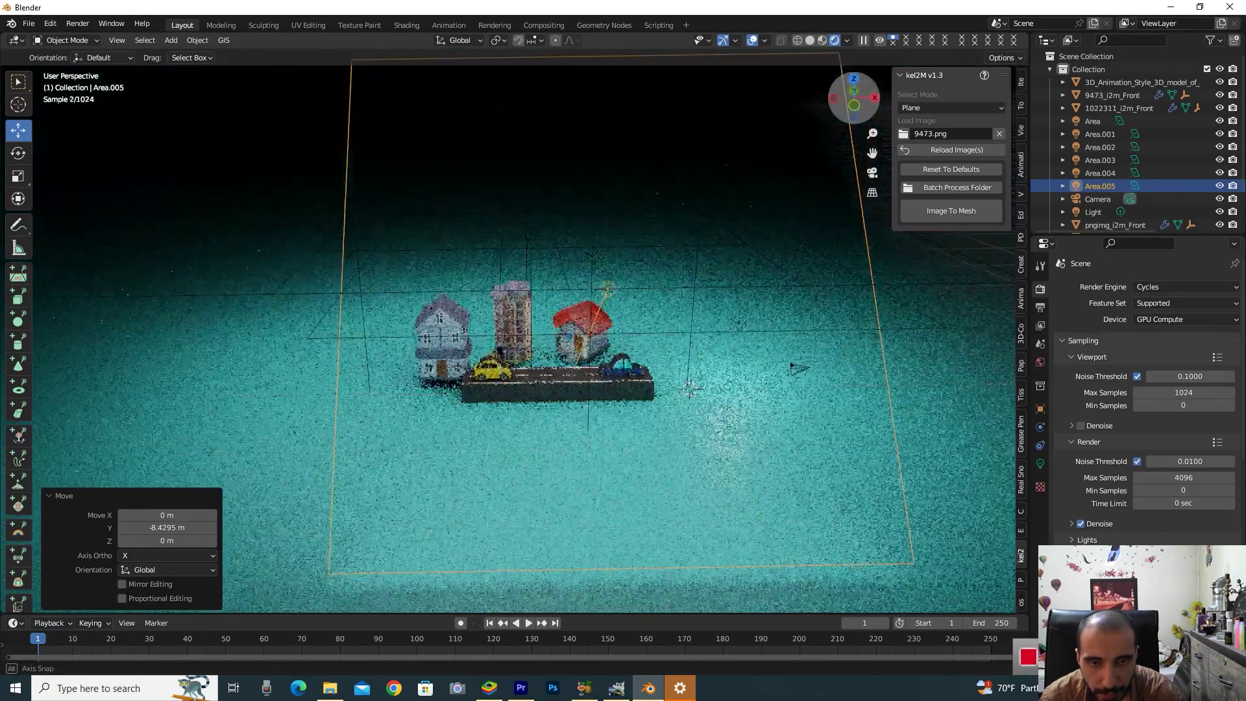
left_click_drag(853, 103, 814, 173)
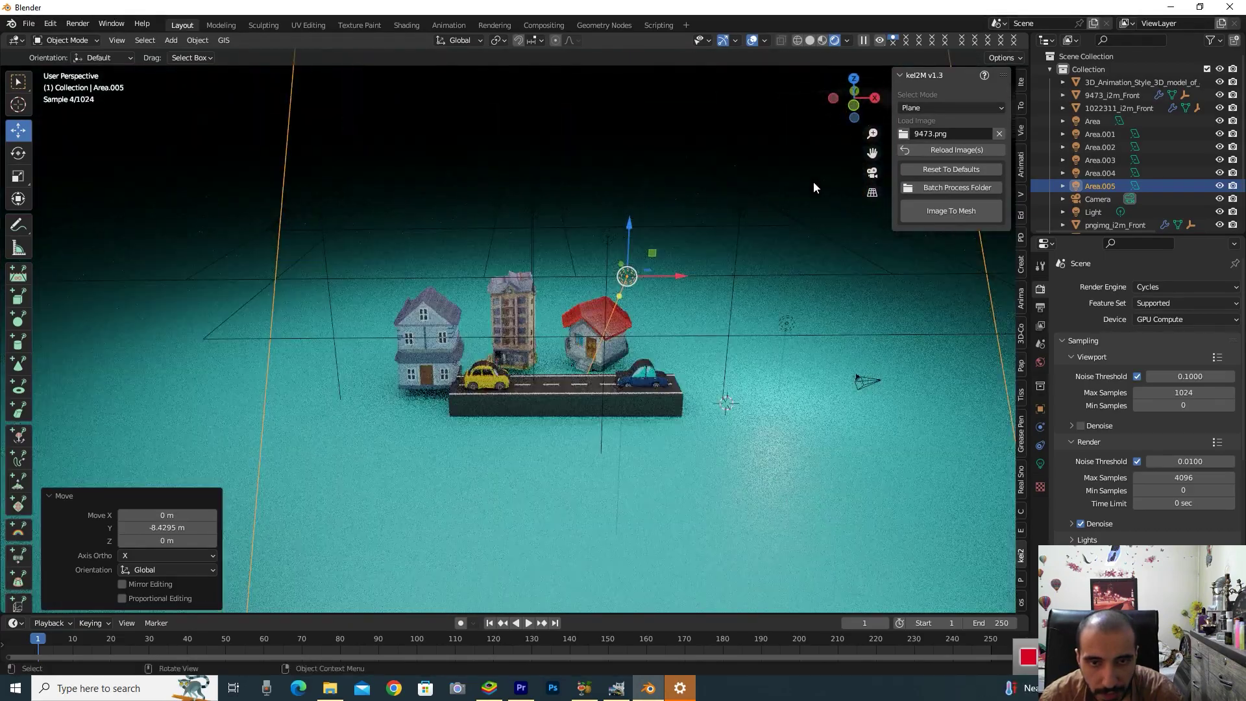
middle_click_drag(810, 184, 671, 401)
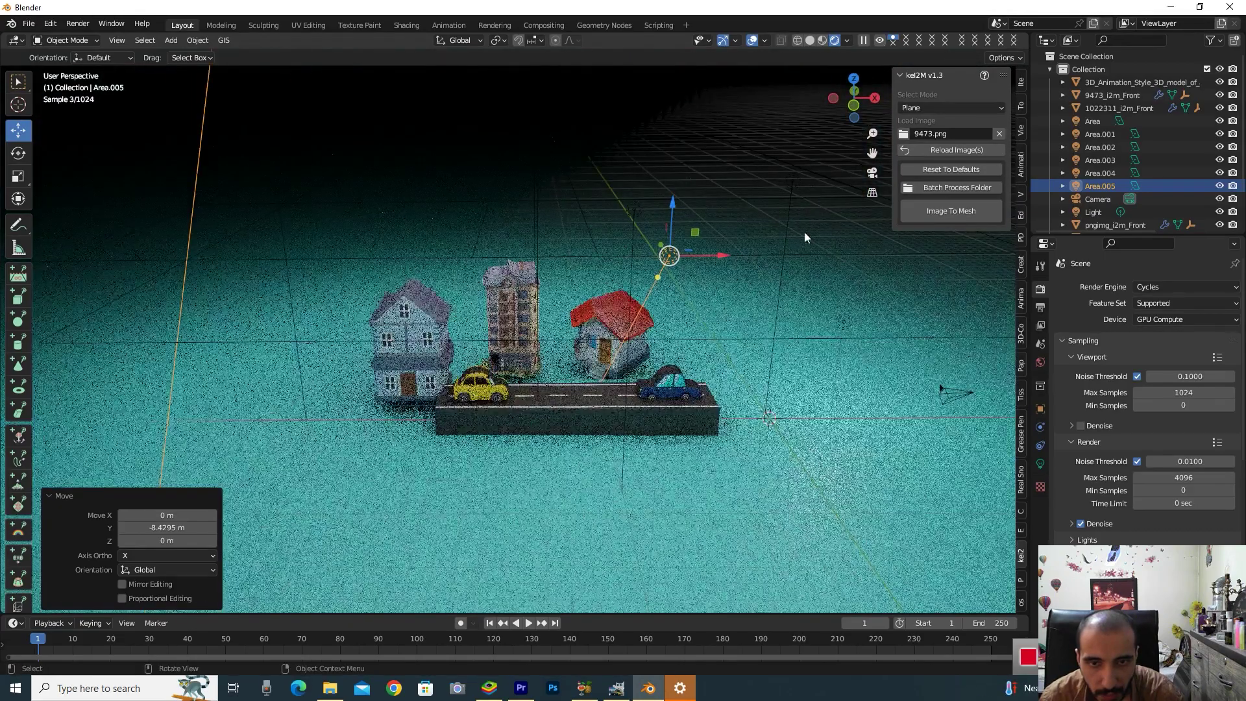
left_click(674, 389)
left_click_drag(674, 386, 672, 370)
left_click(726, 361)
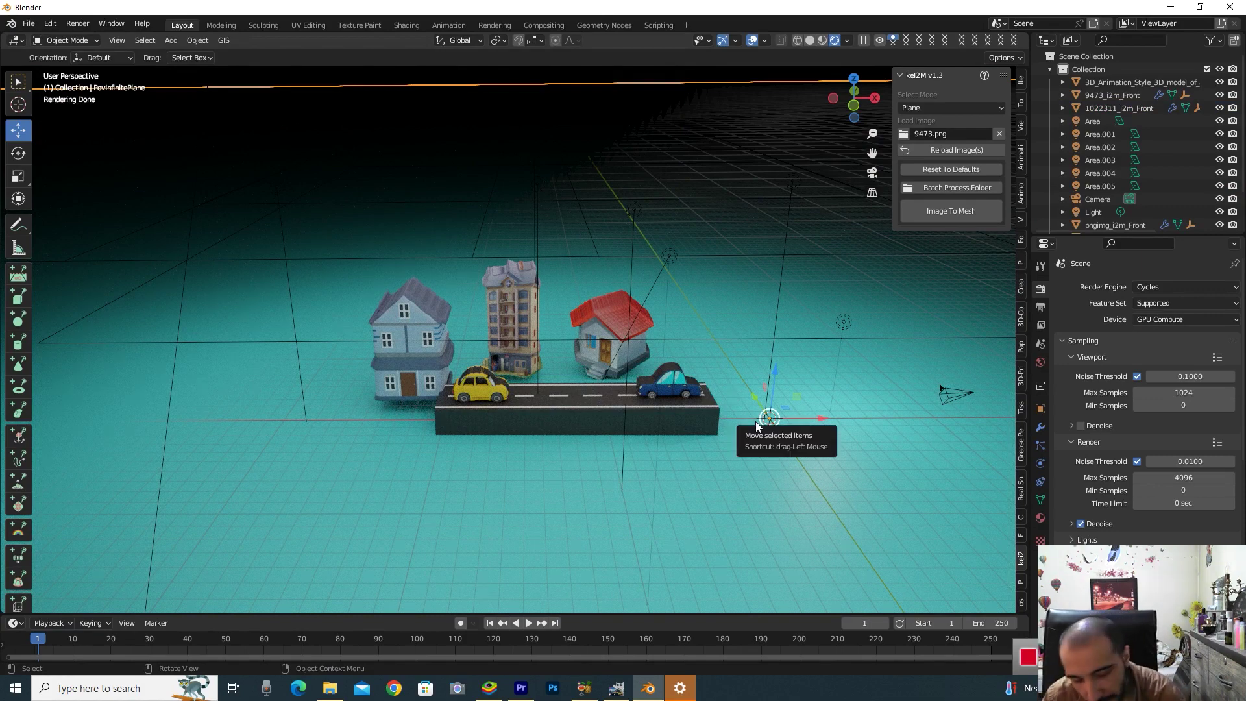
View through the old camera, move it, then delete it.
key("ctrl")
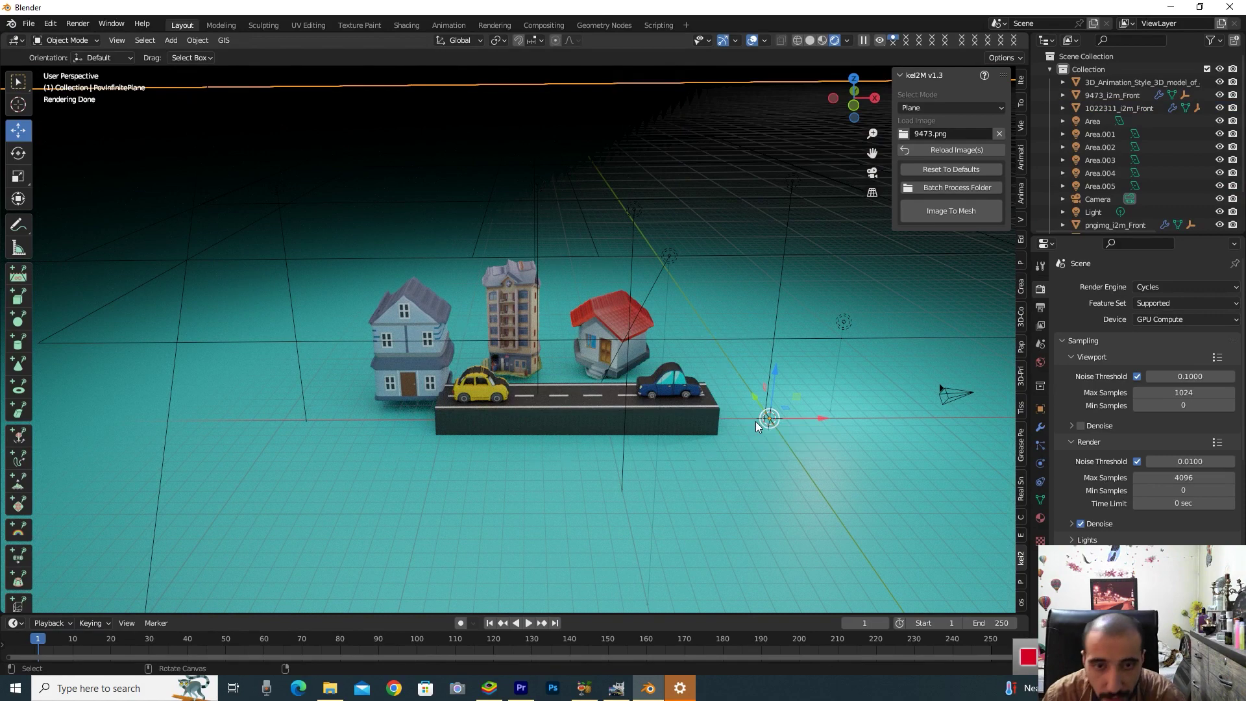
key("KP_0")
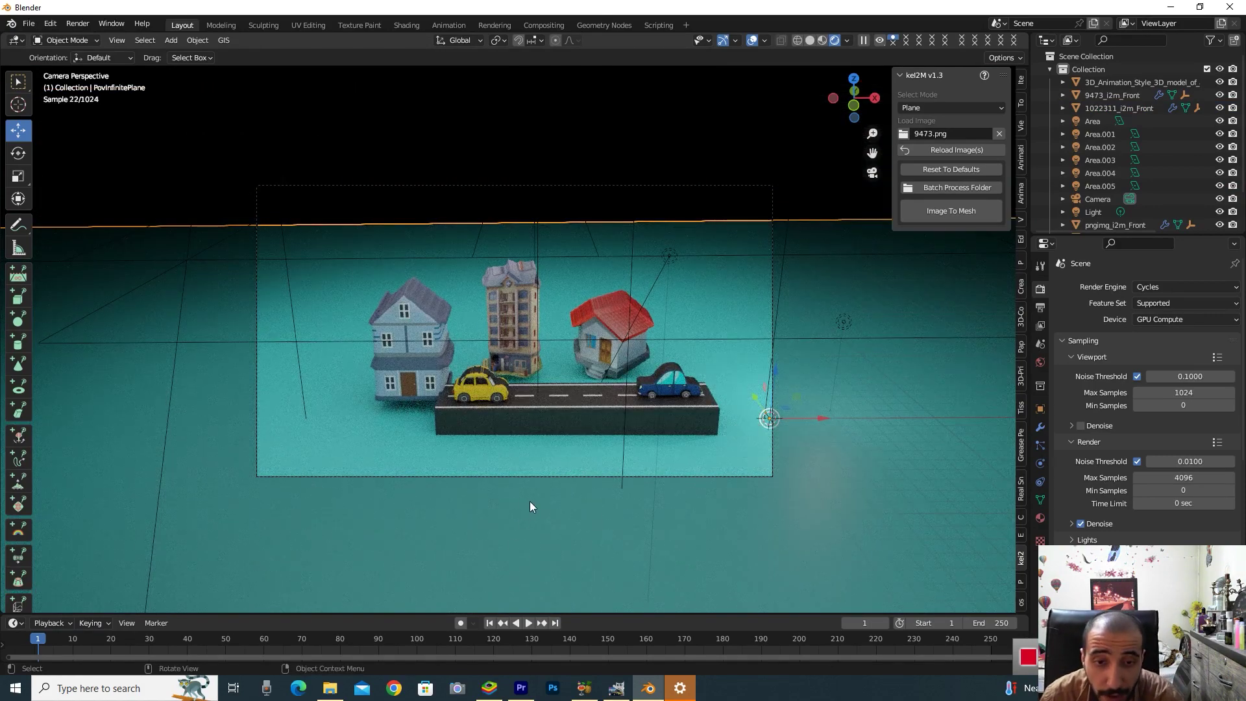
left_click(564, 475)
key("g")
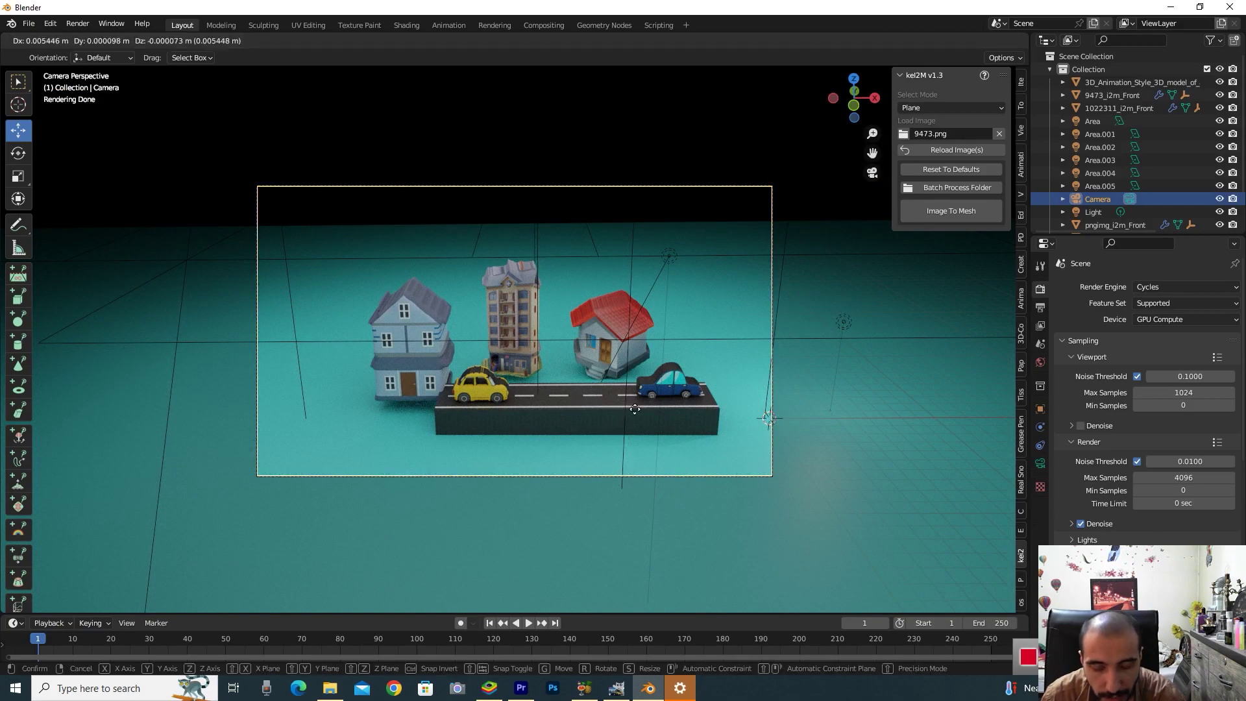
left_click(871, 489)
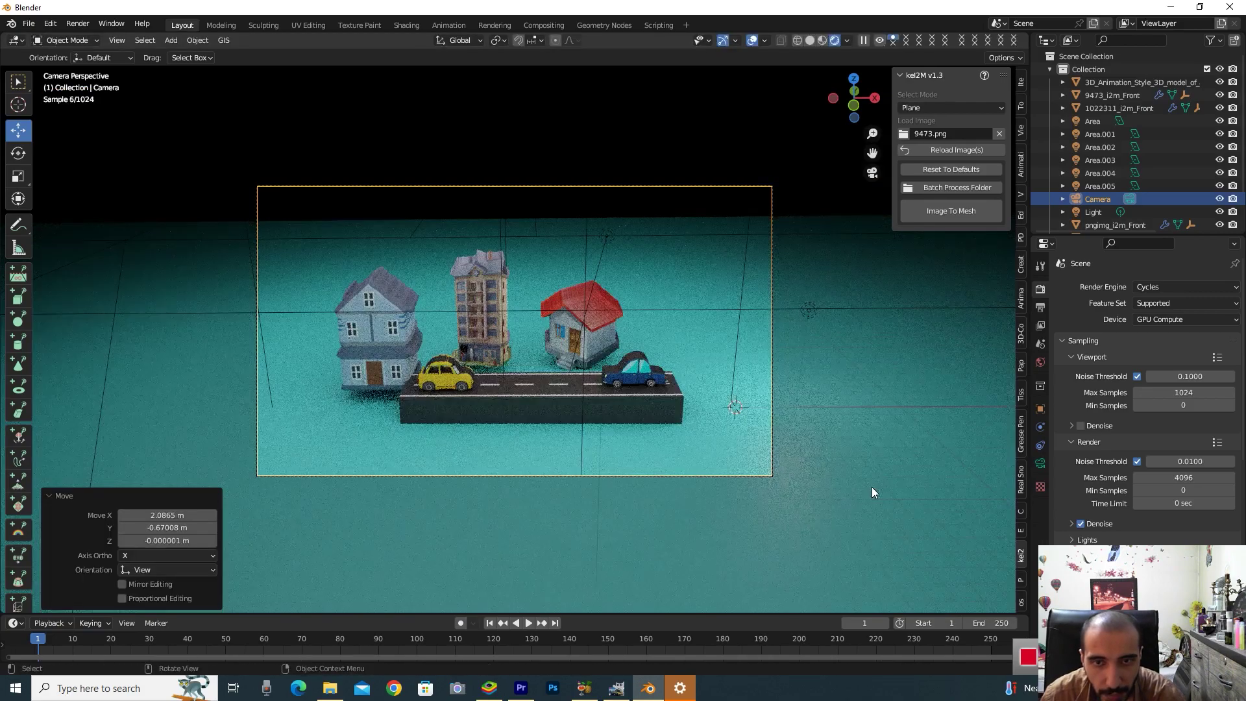
left_click(1089, 202)
key("Delete")
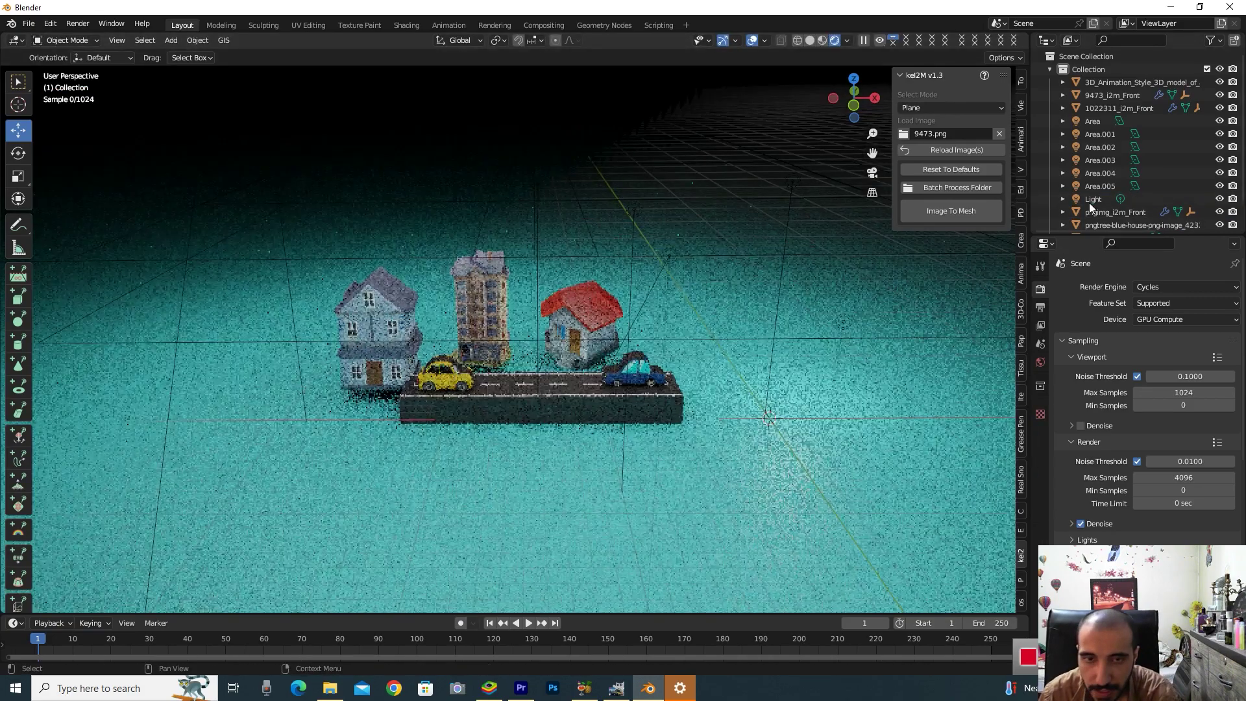
scroll(672, 320, "up", 1)
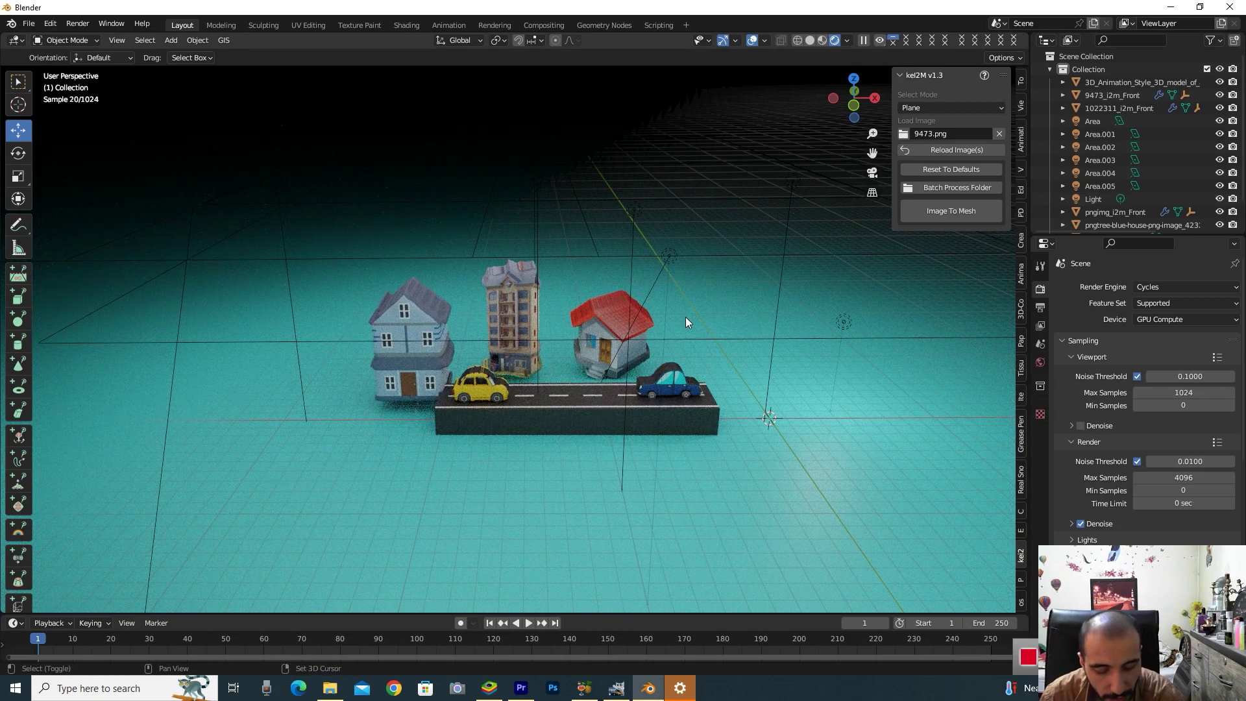
Add a new camera aligned to the current view and adjust it to frame the houses and road.
key("shift+a")
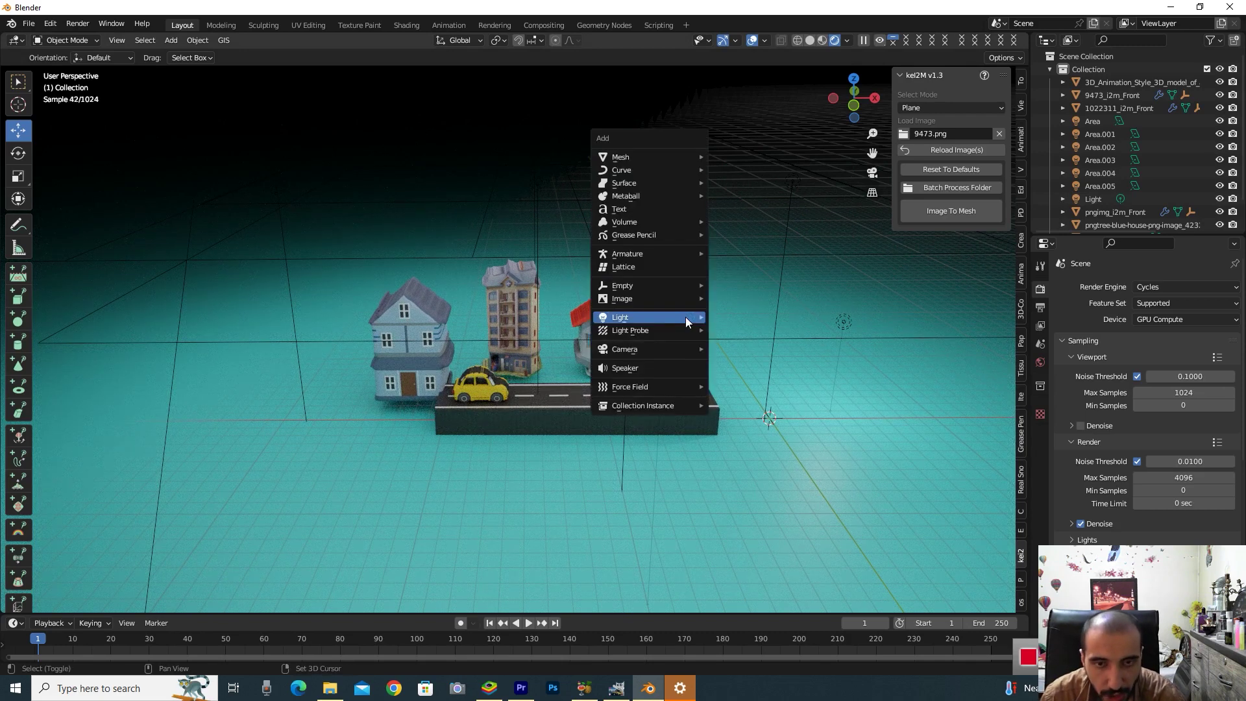
left_click(755, 348)
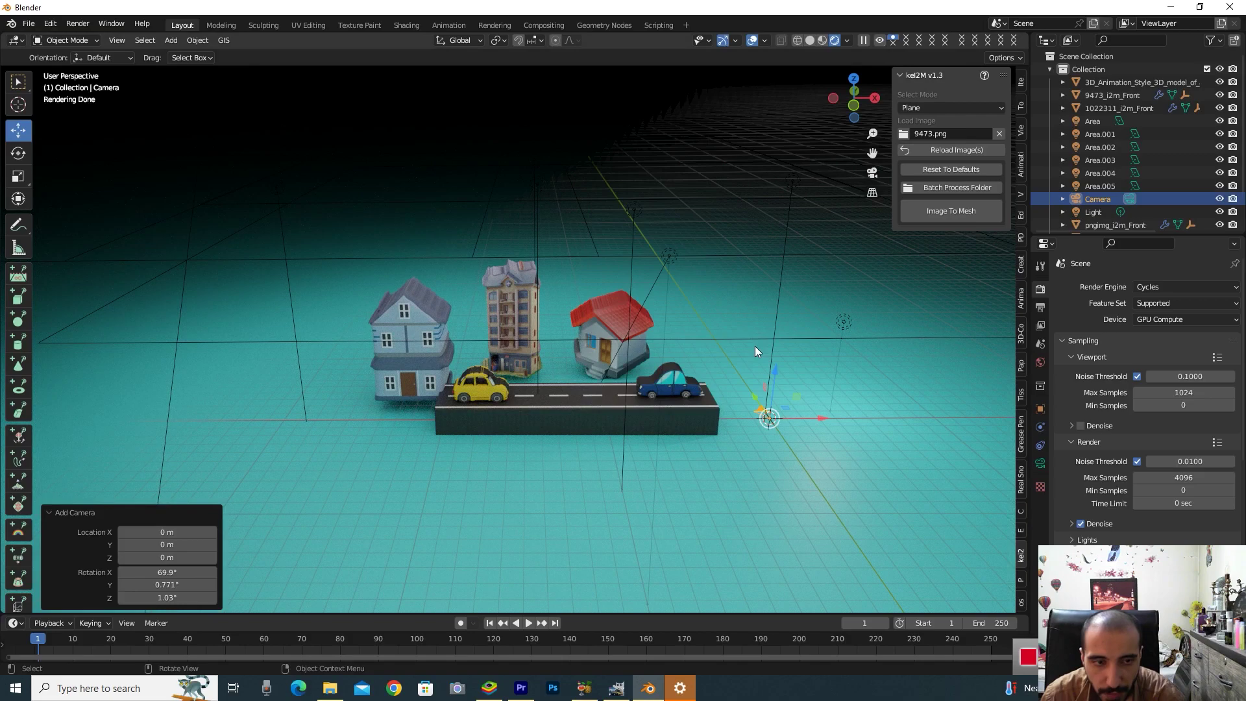
key("KP_0")
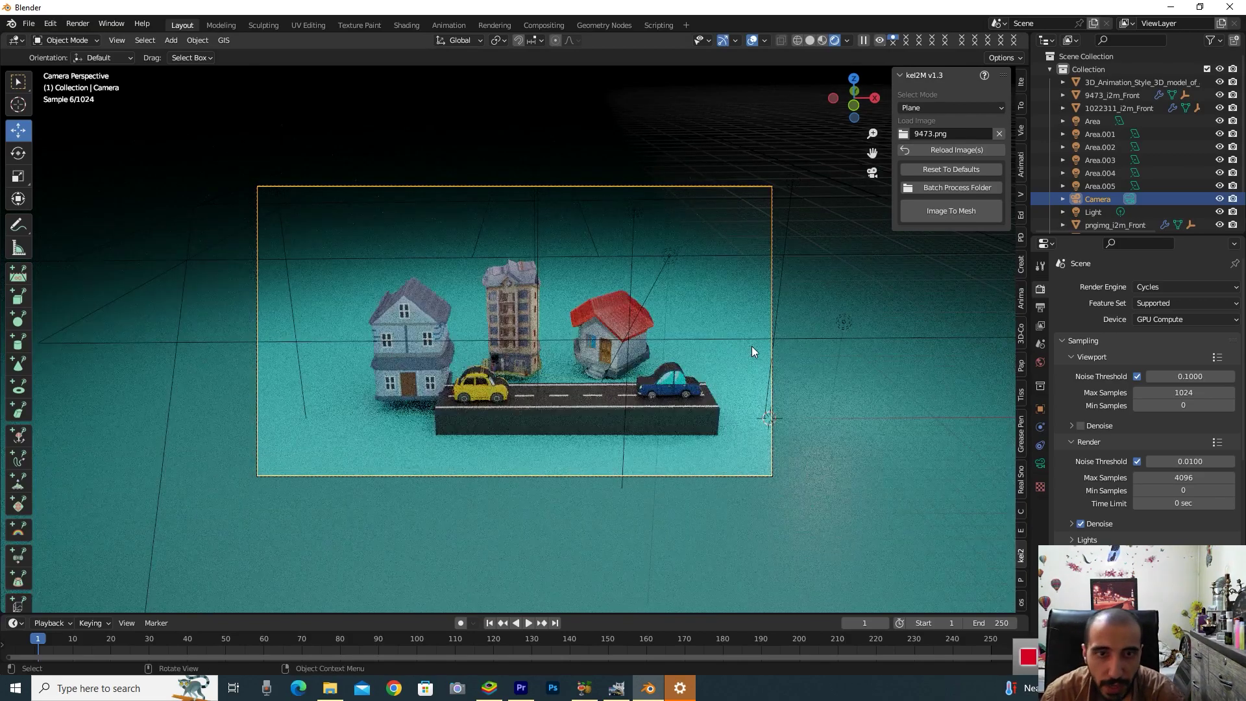
key("g")
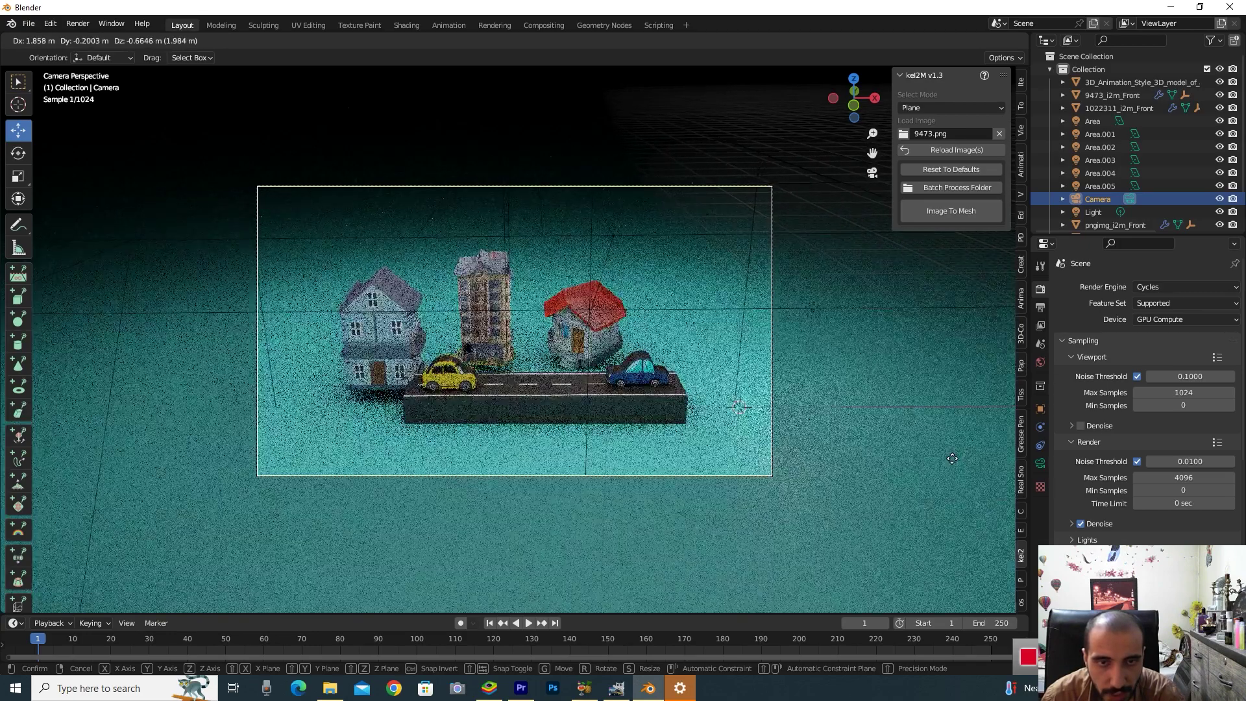
left_click(952, 464)
key("g")
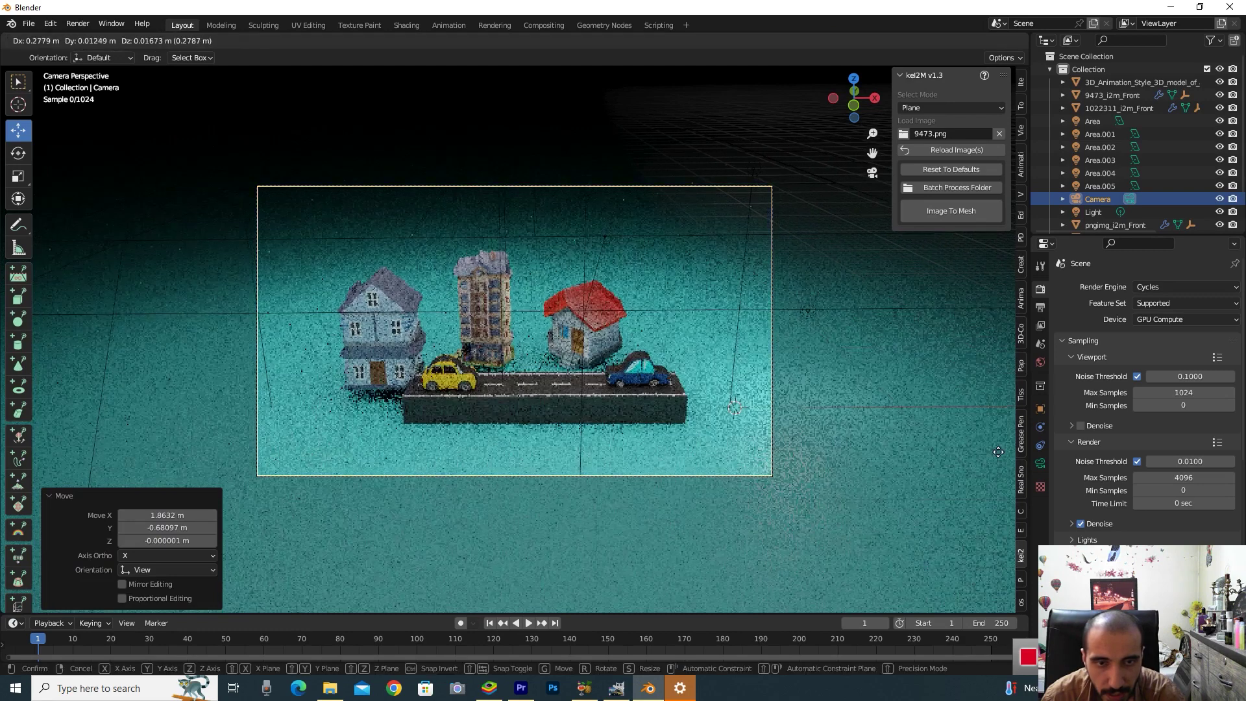
left_click(998, 452)
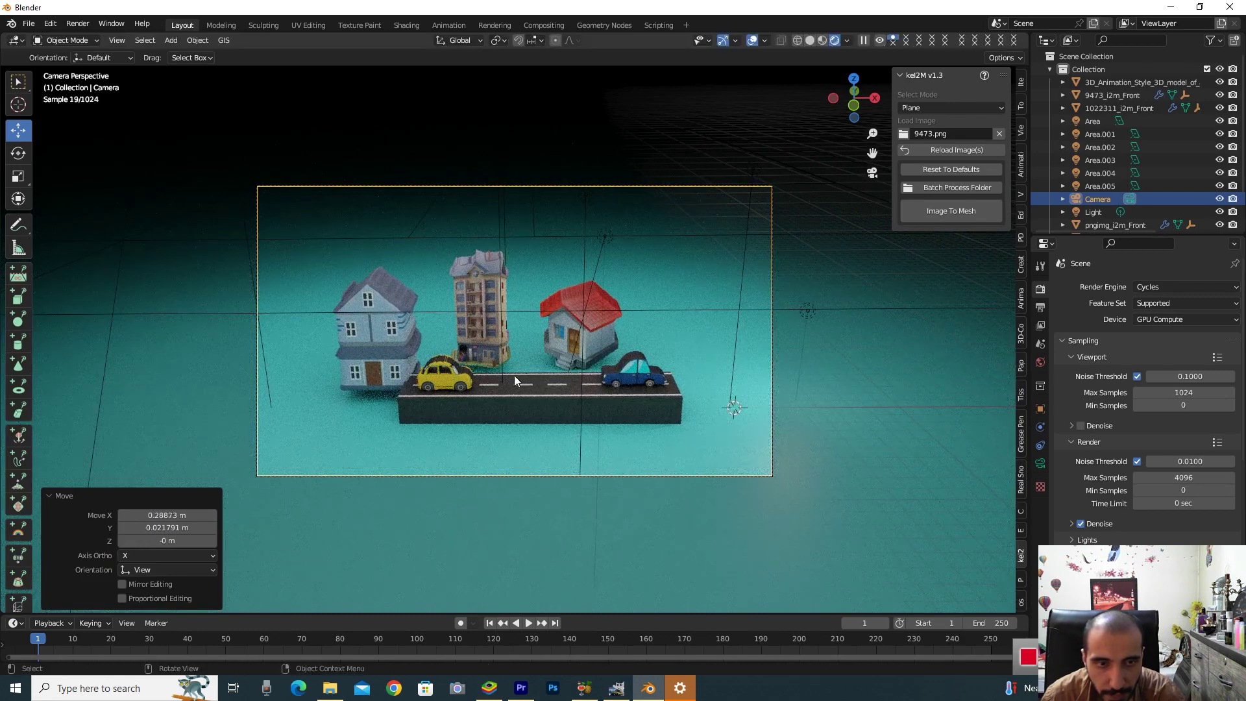
Move the blue house left and forward, and scale it up about 1.2 times.
left_click(390, 359)
key("g")
key("x")
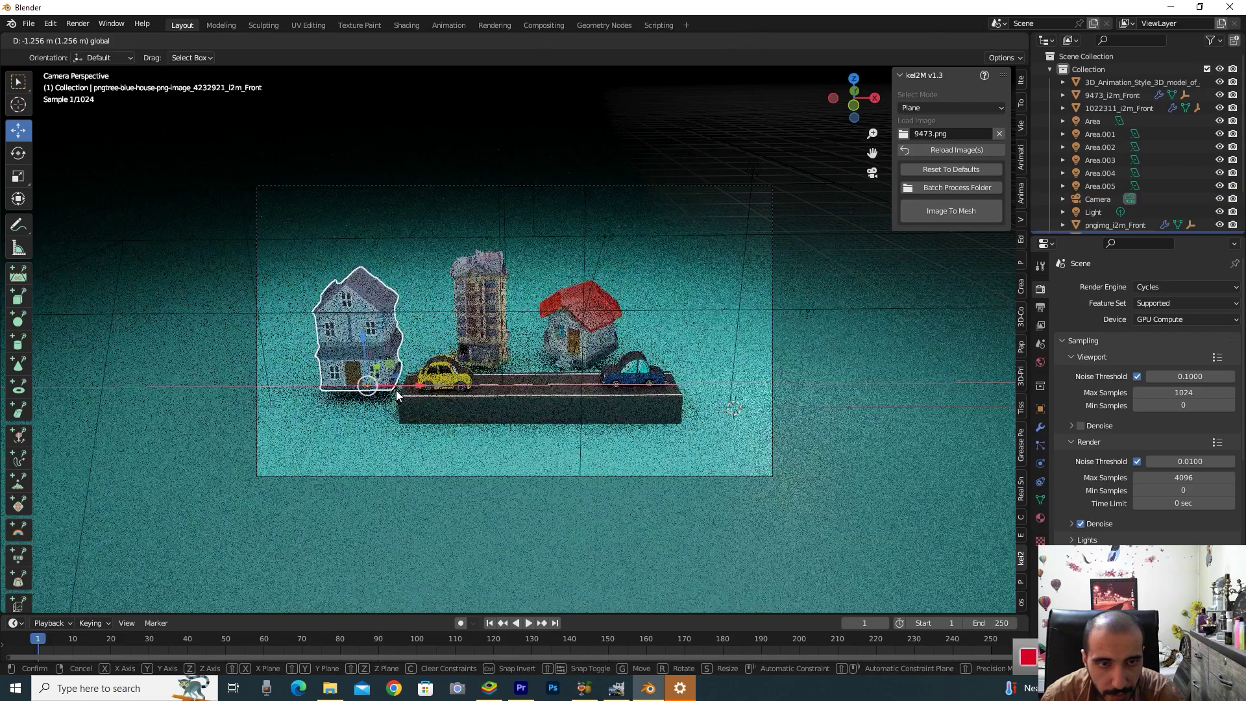
left_click(377, 368)
key("g")
key("y")
left_click(395, 388)
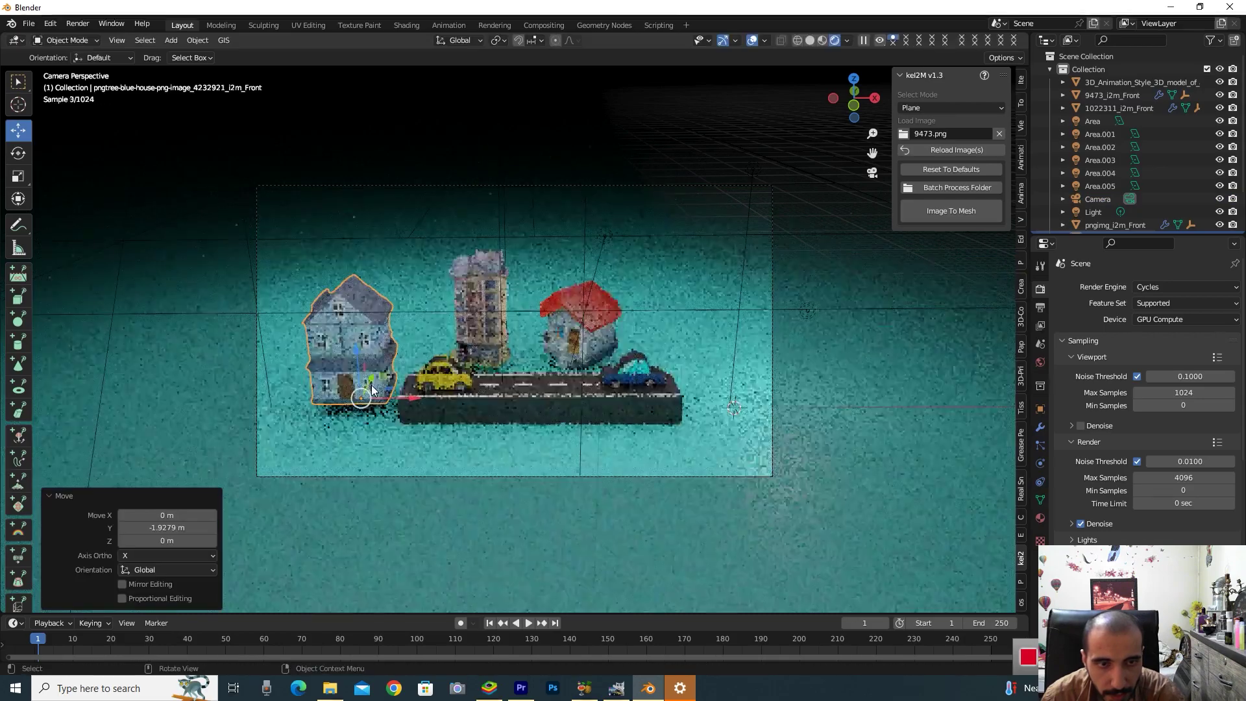
key("s")
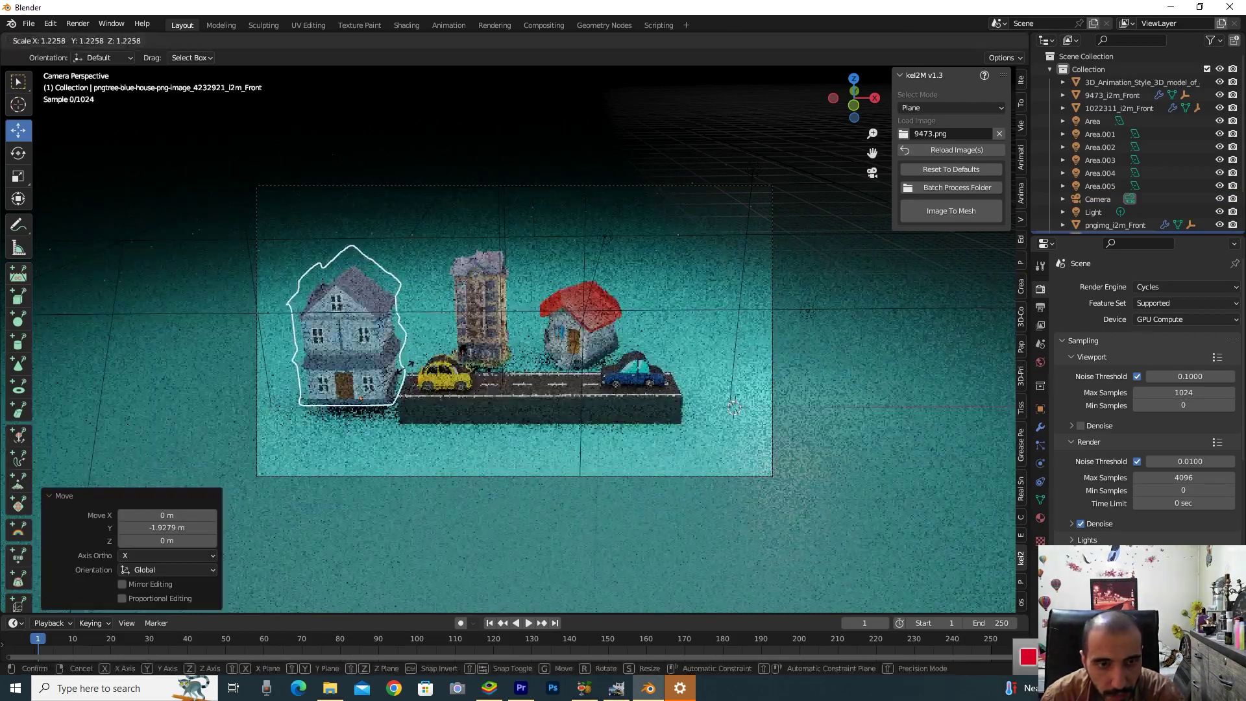
key("Escape")
Shift the blue house forward, lower it, and nudge it sideways beside the road.
key("g")
key("y")
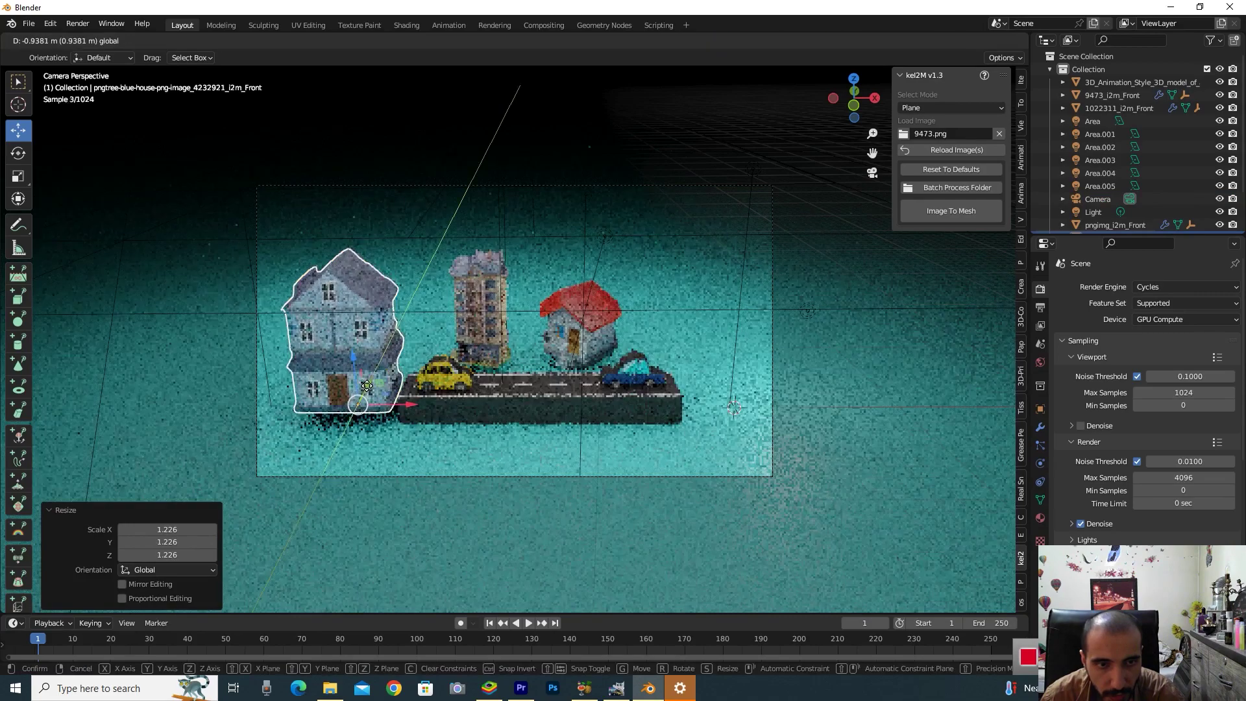
left_click(361, 385)
key("g")
key("z")
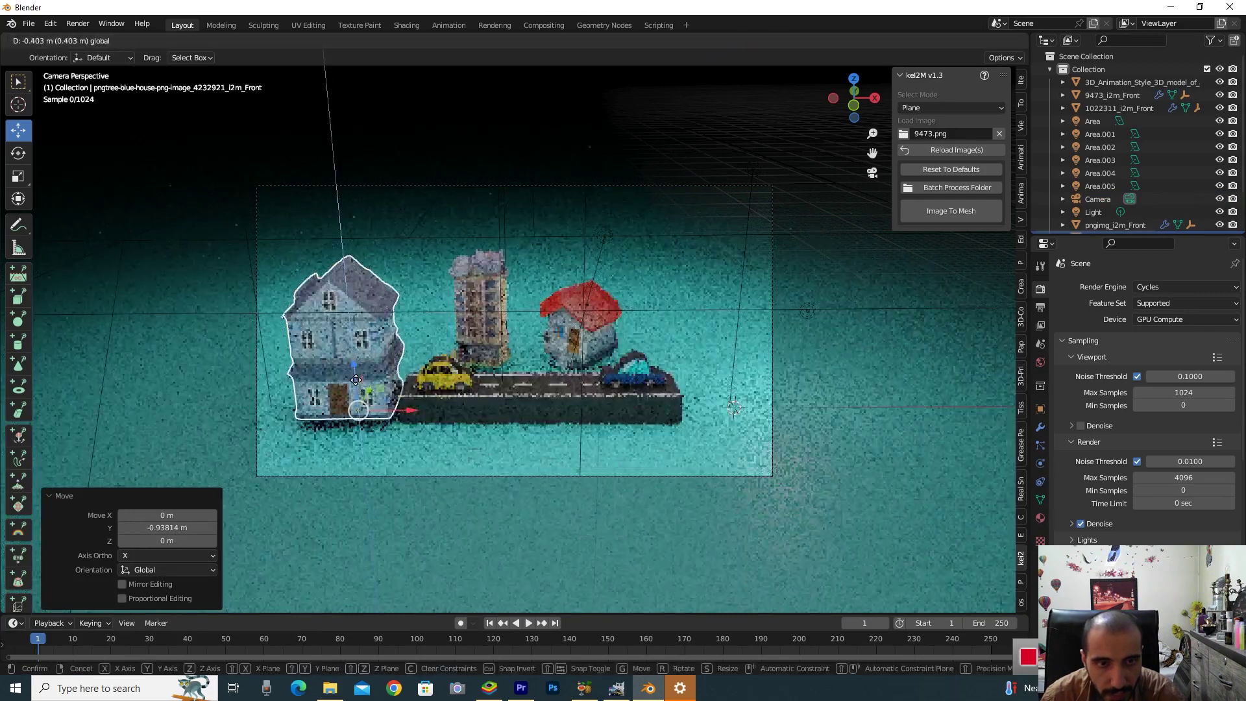
left_click(356, 381)
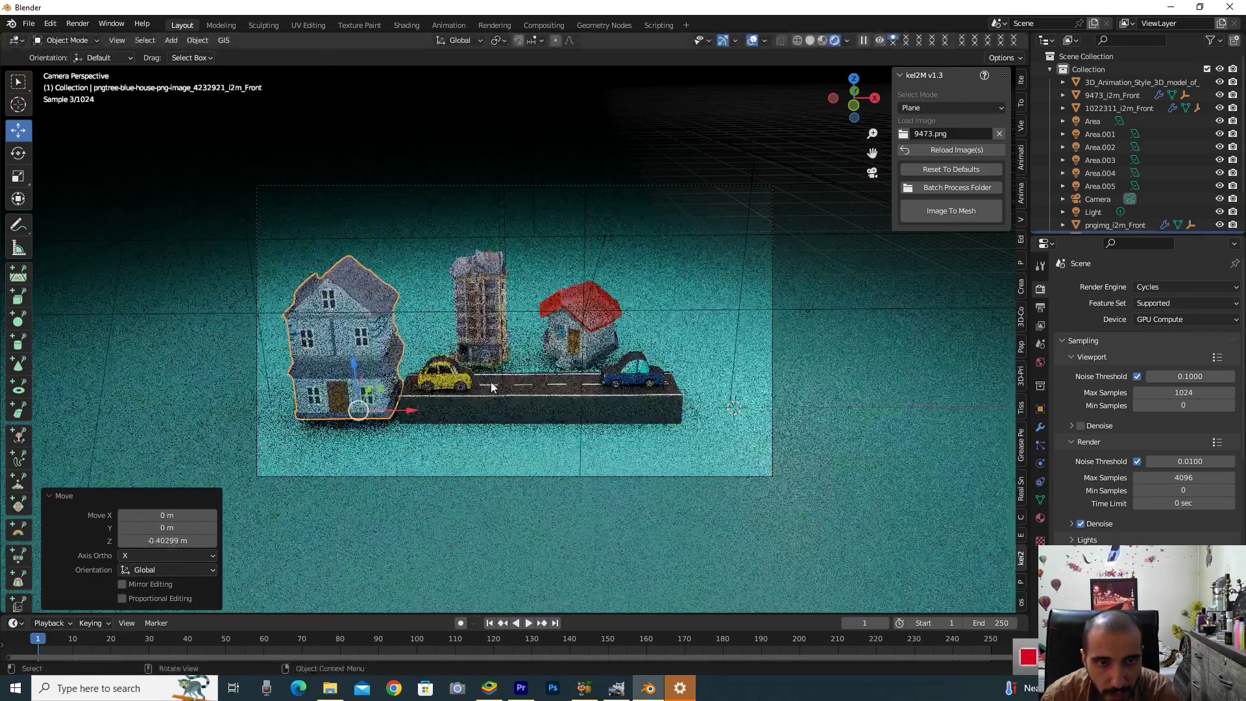
key("g")
key("x")
left_click(404, 411)
left_click(77, 24)
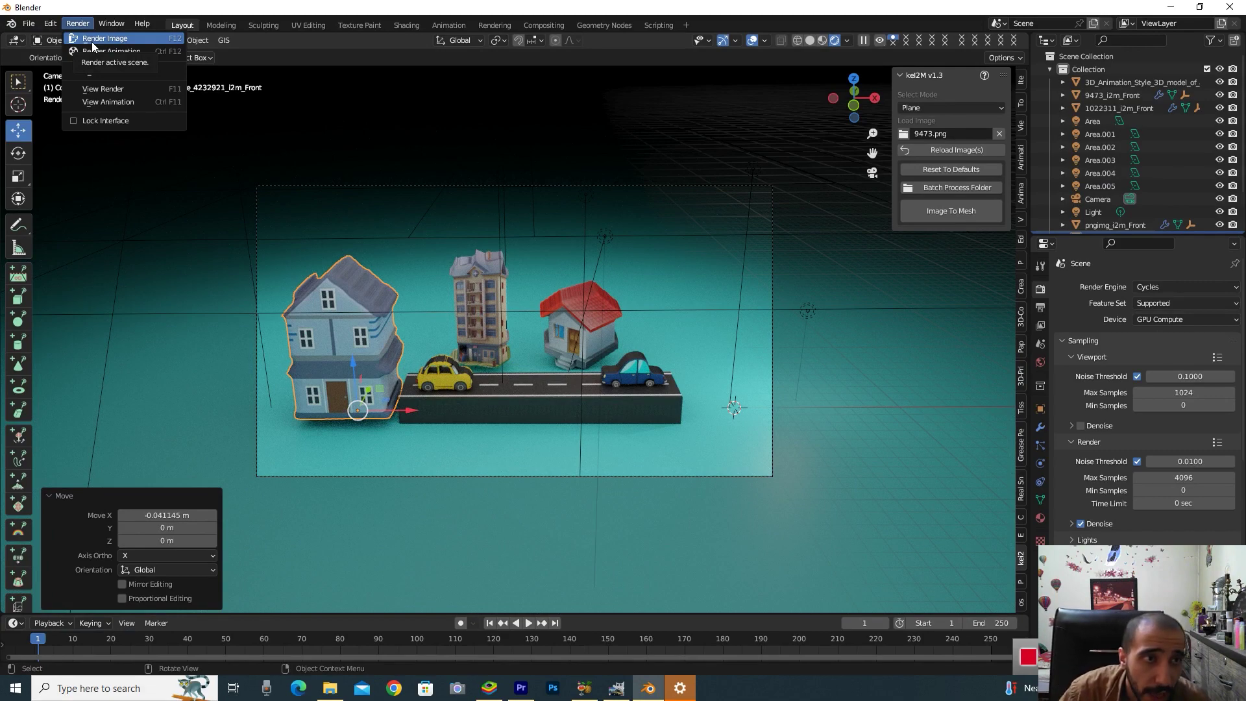
Run Render Image (F12) to render the camera view in Cycles.
left_click(154, 40)
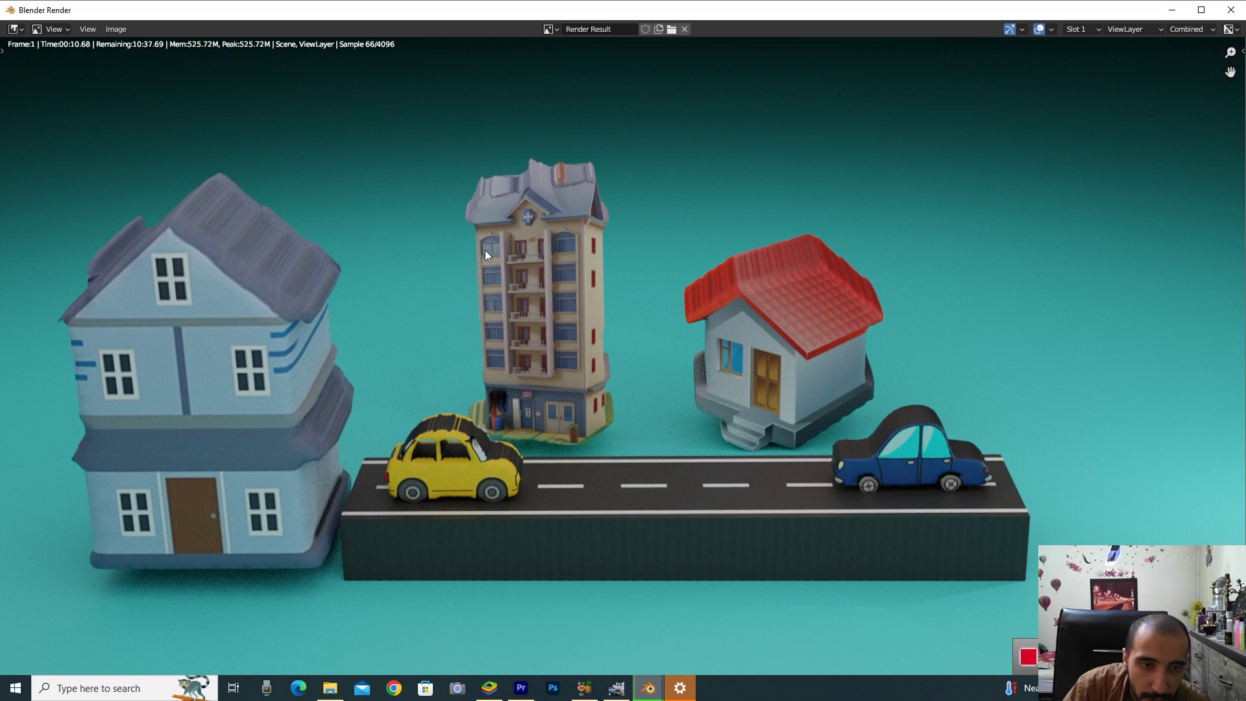
scroll(519, 315, "down", 1)
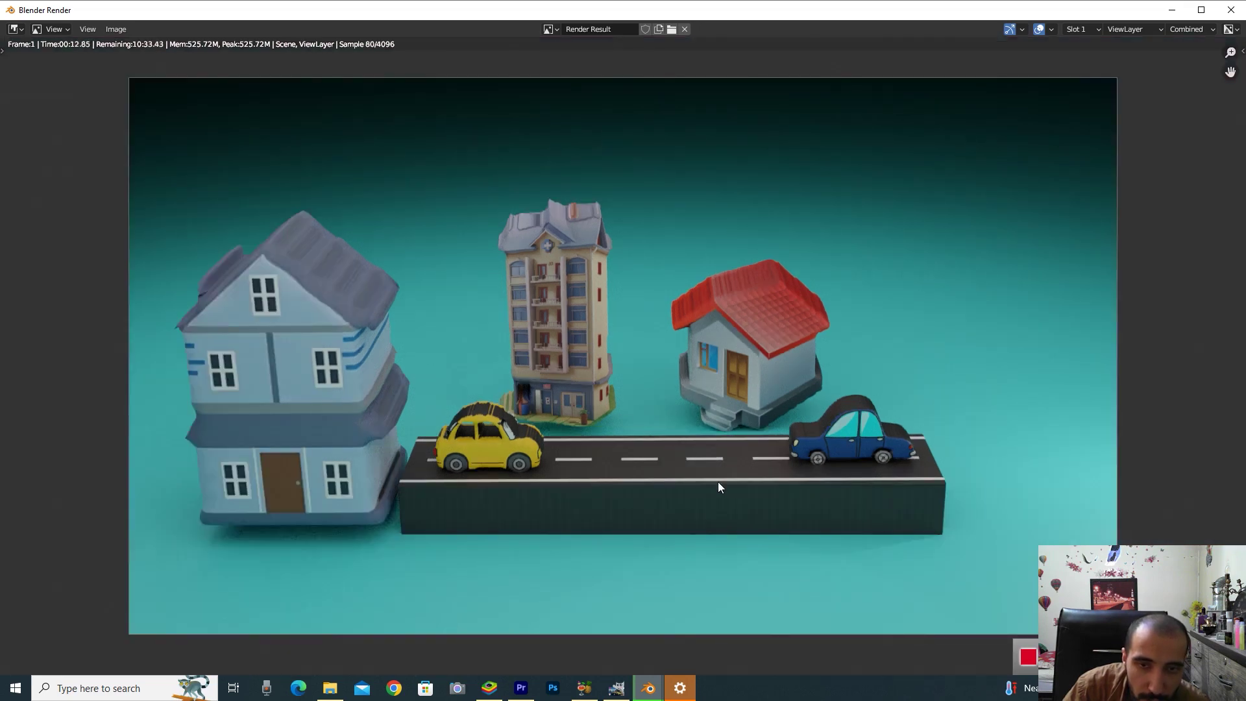